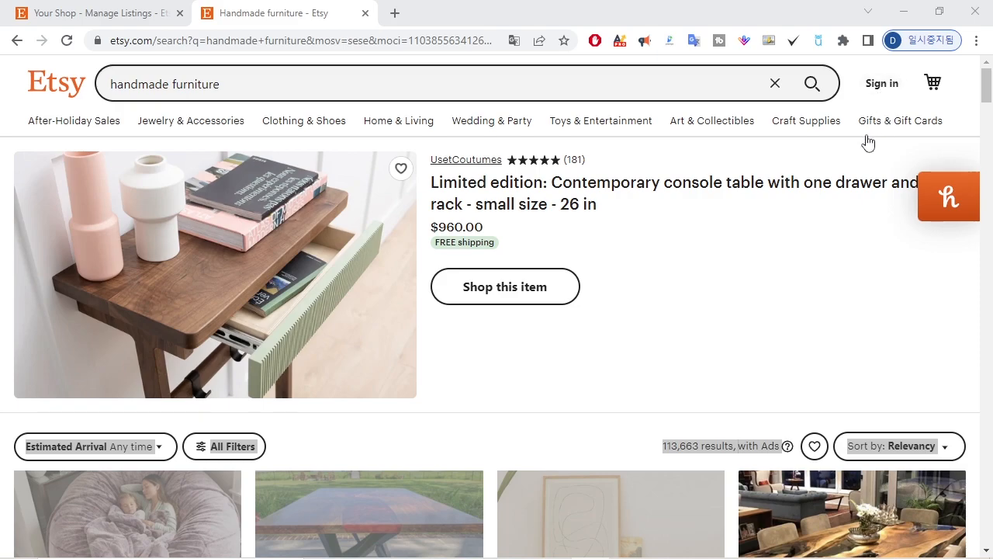
Step: Open the shop's listings in Shop Manager, signing in with the saved account credentials, and start a new listing
mouse_move(862, 122)
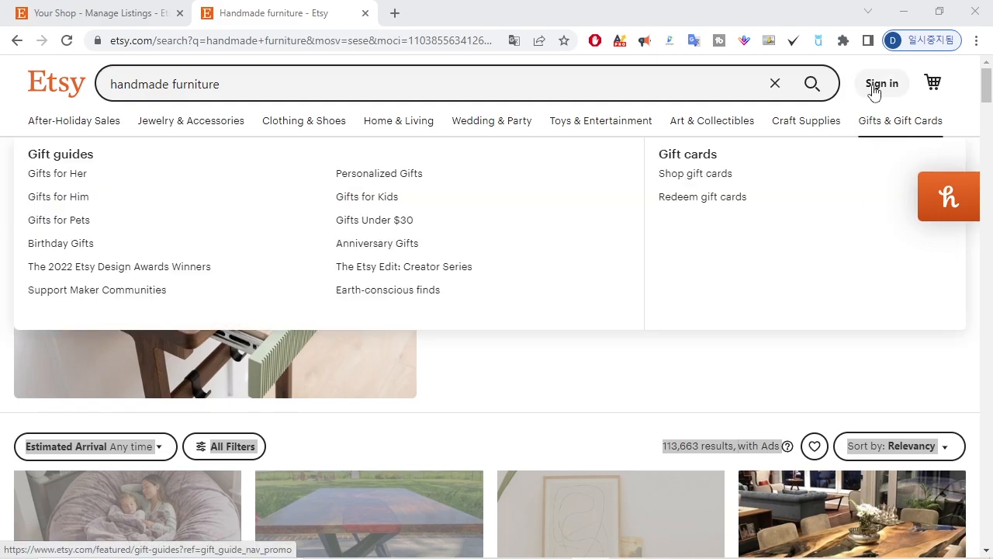
click(96, 16)
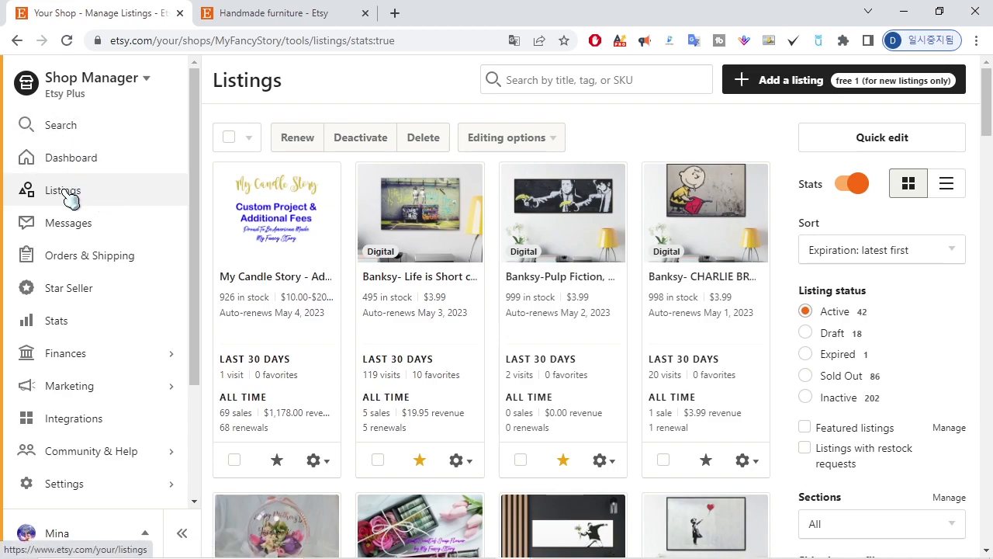
scroll(66, 254, down, 2)
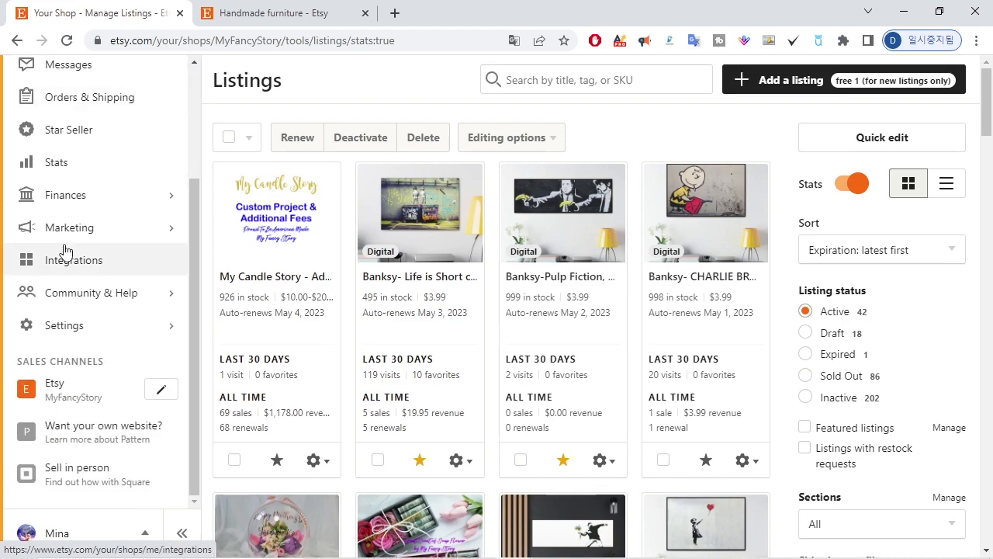
scroll(65, 256, up, 2)
click(78, 194)
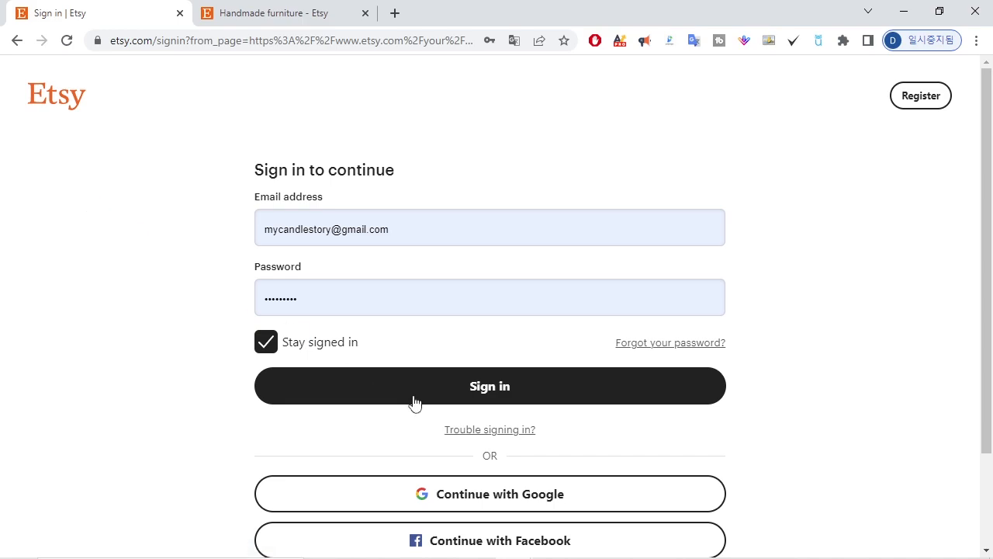
click(512, 396)
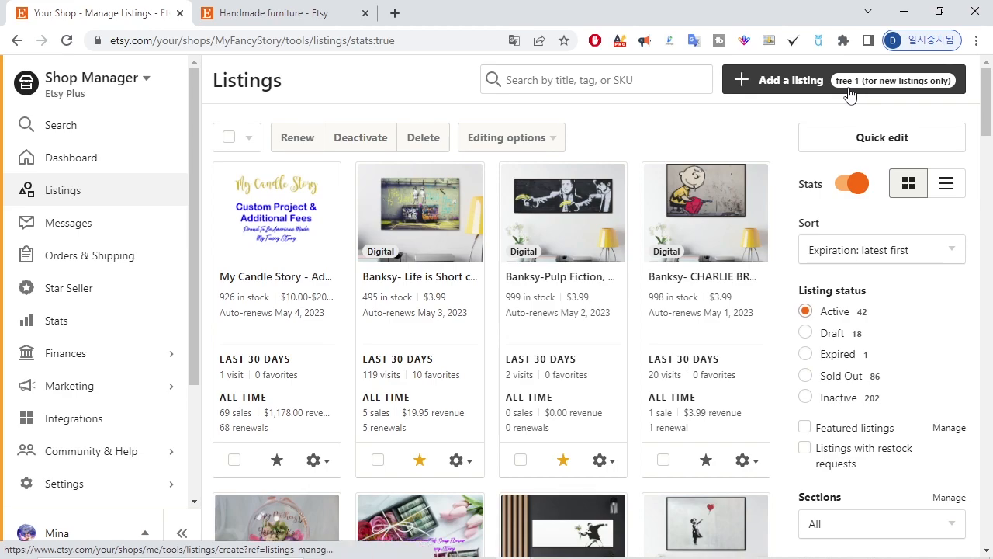
click(766, 88)
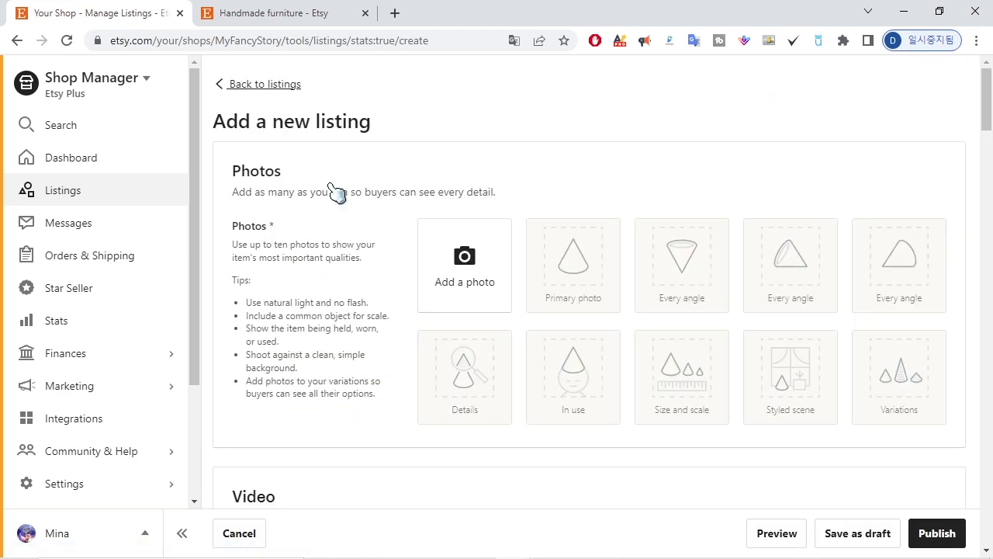
Step: Examine the photo, video and listing details sections of the new listing form, through production partners, tags and materials
scroll(335, 193, down, 3)
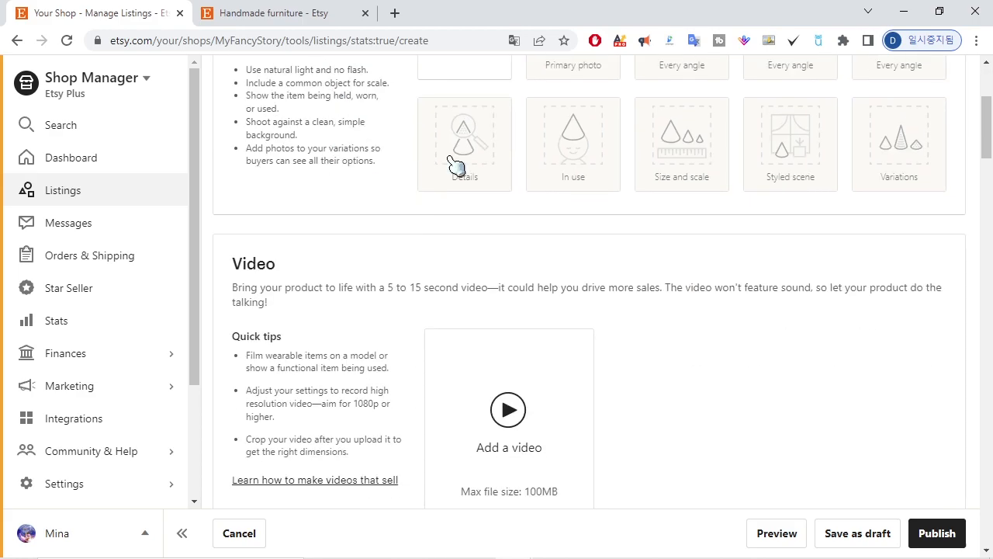
drag(986, 147, 987, 117)
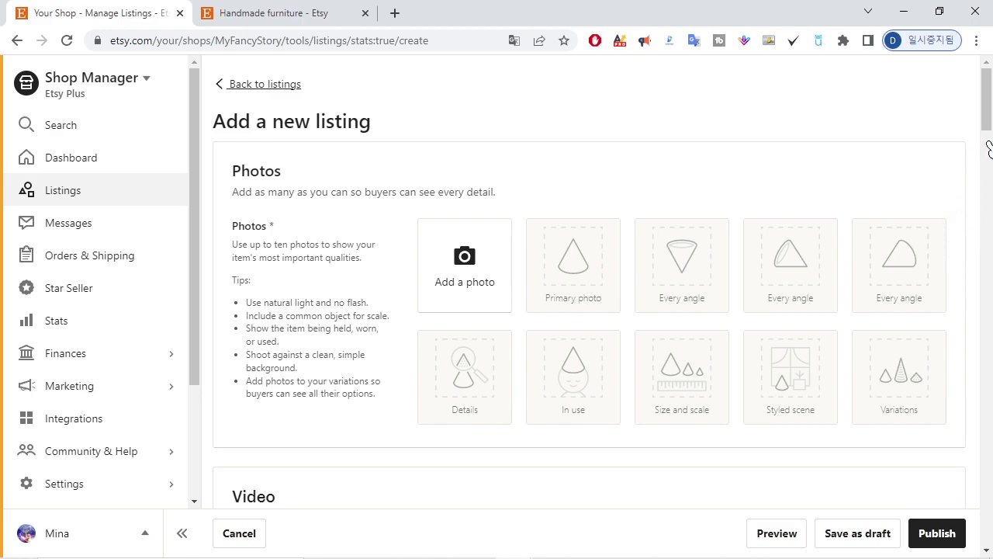
scroll(988, 124, down, 2)
scroll(988, 124, down, 3)
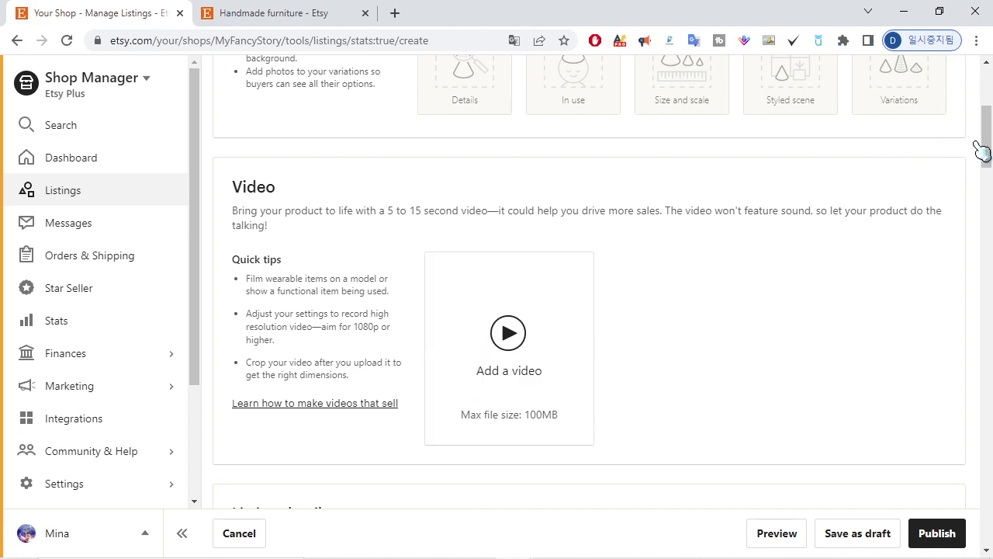
drag(987, 148, 988, 162)
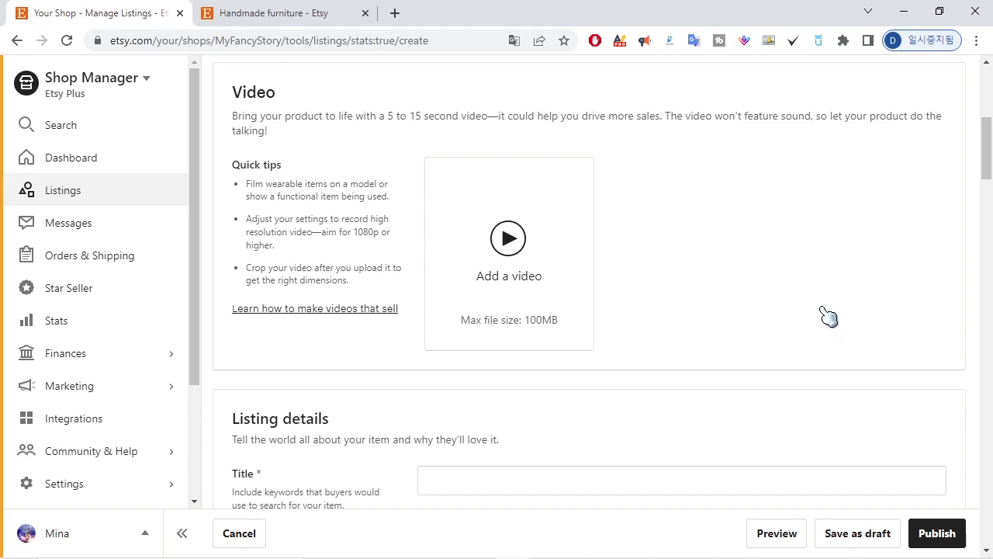
drag(986, 165, 988, 208)
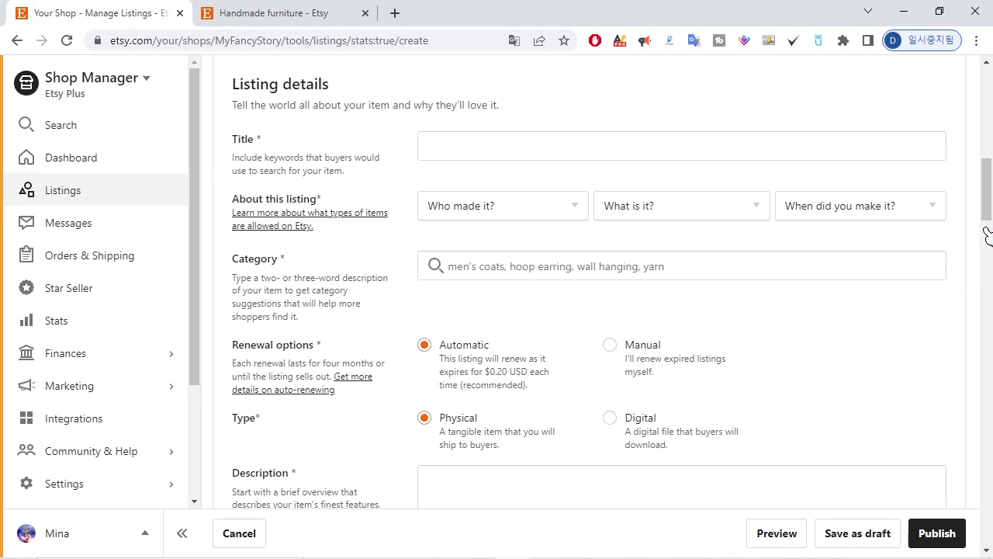
drag(987, 220, 987, 238)
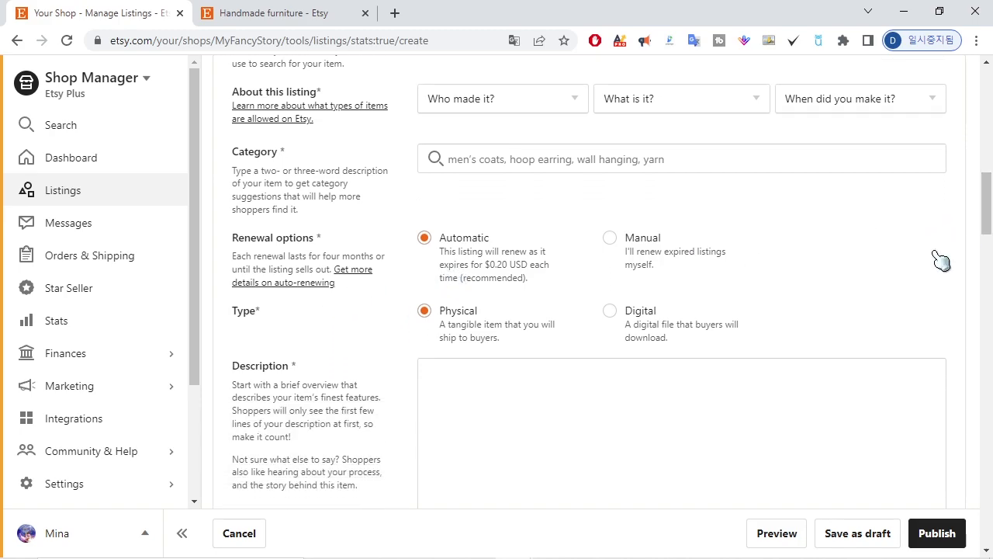
click(555, 419)
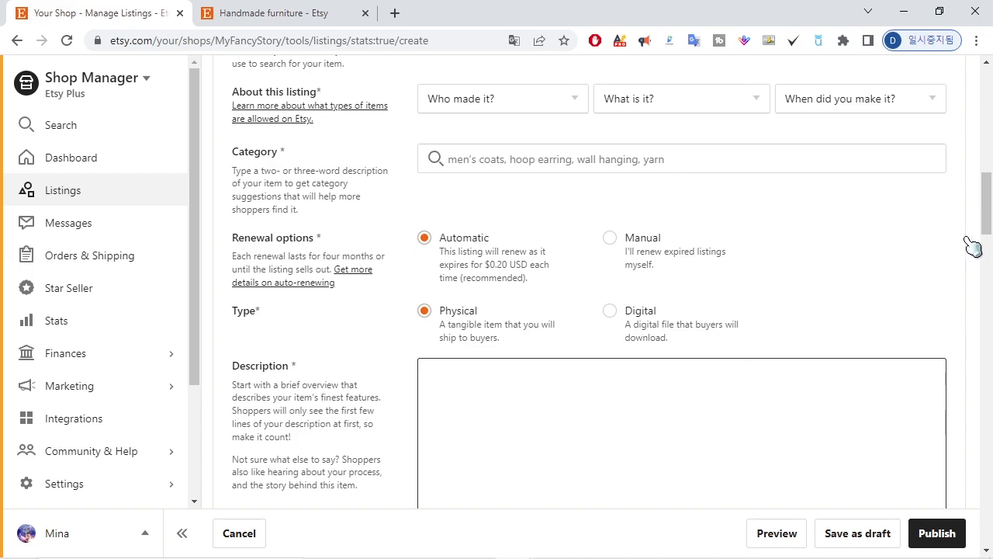
drag(988, 229, 989, 287)
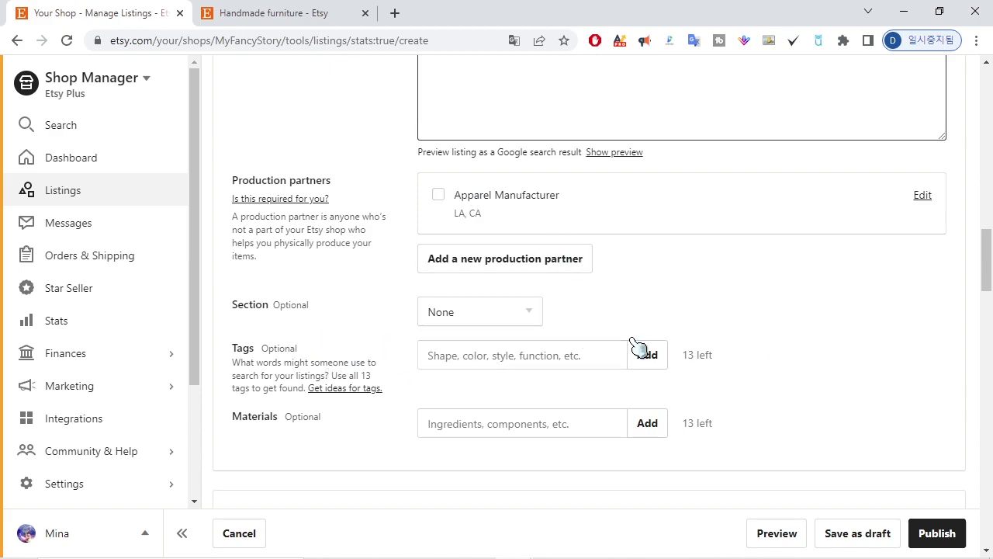
drag(990, 273, 990, 284)
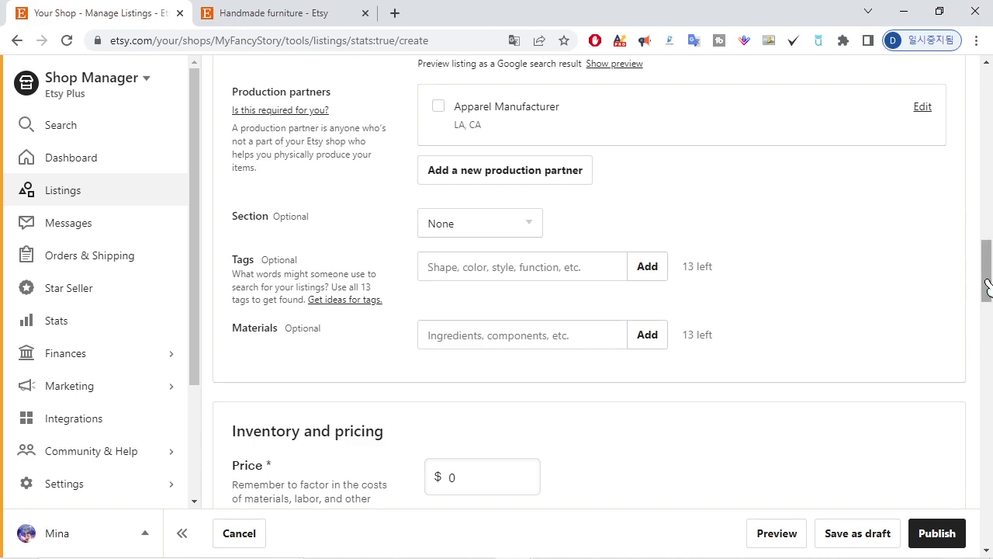
Step: Examine the inventory and pricing, variations, personalization, shipping, returns and marketing sections of the listing form
scroll(978, 334, down, 4)
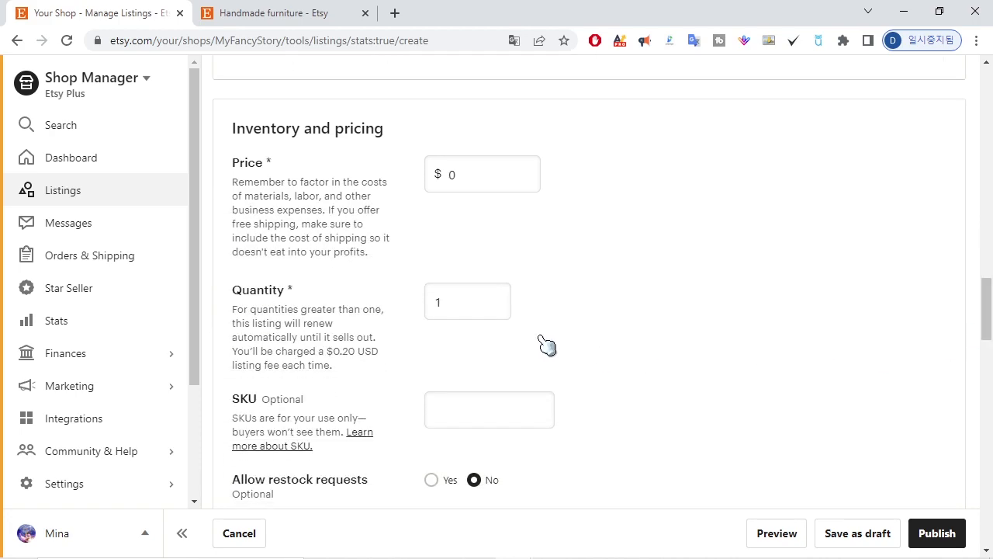
scroll(569, 380, down, 3)
scroll(564, 365, down, 3)
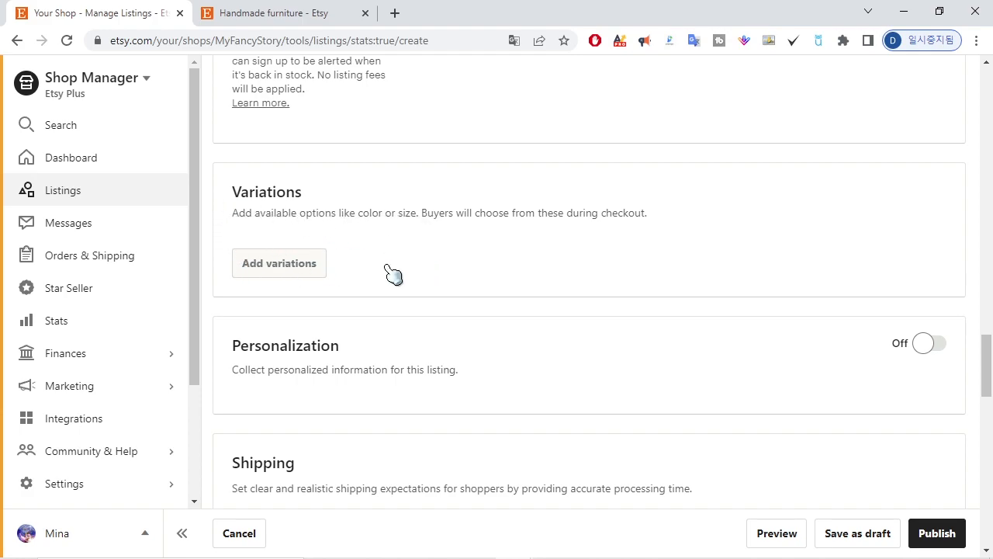
scroll(348, 268, down, 3)
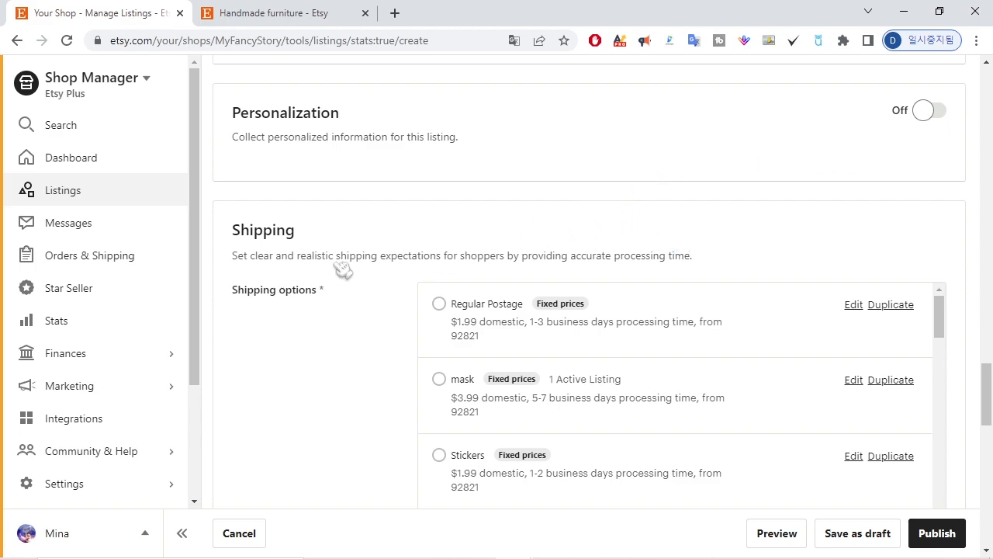
scroll(353, 264, down, 1)
scroll(353, 263, down, 5)
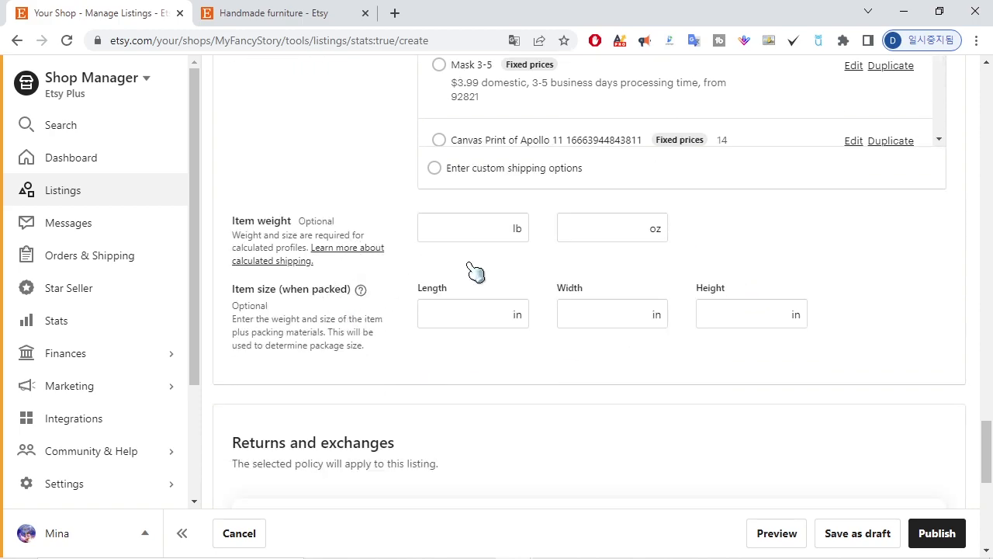
scroll(443, 350, down, 3)
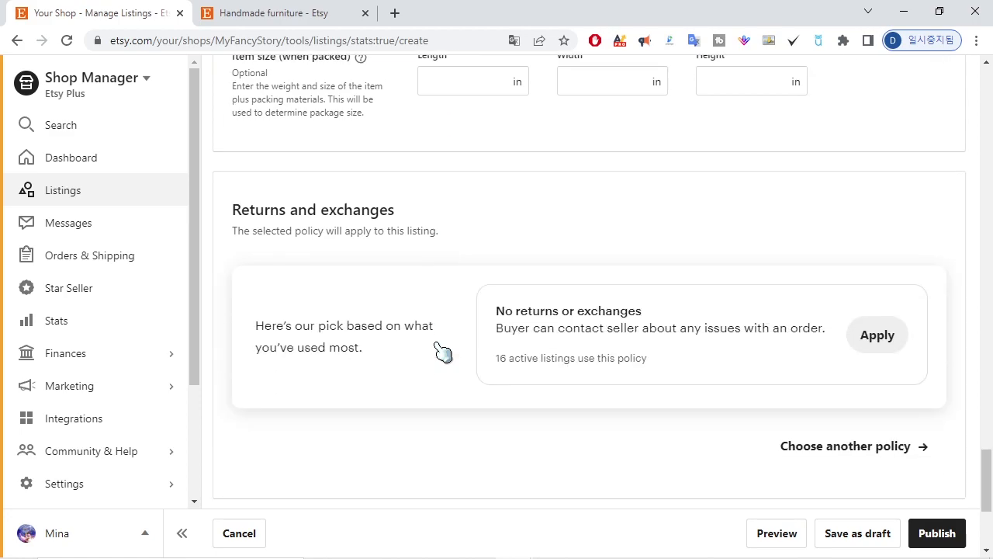
scroll(565, 289, down, 3)
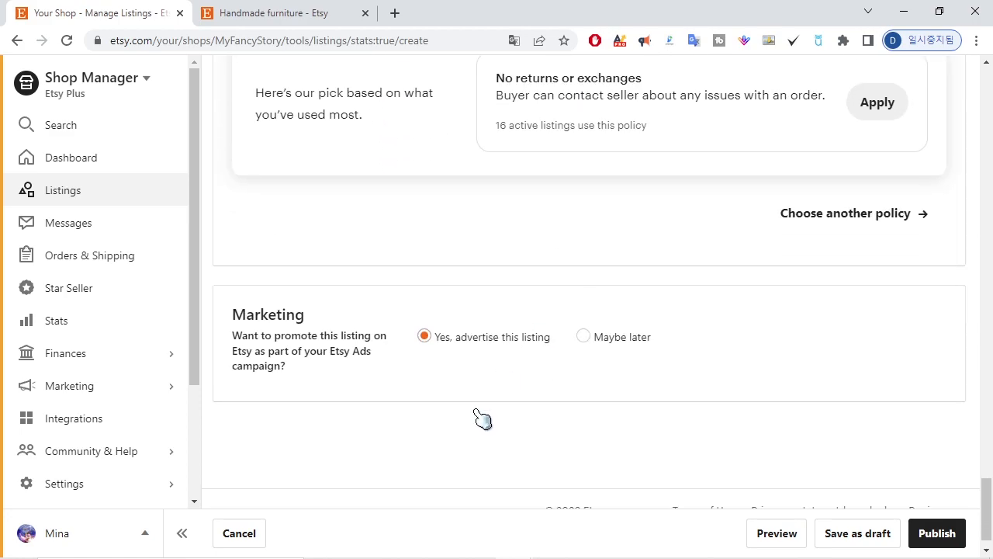
scroll(673, 402, down, 1)
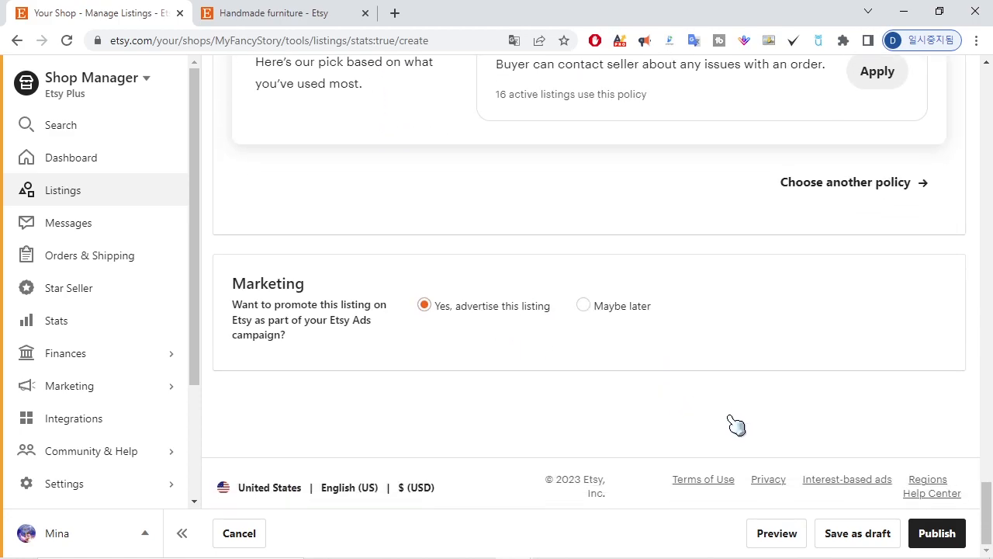
Step: Go back to the start of the form and check which photo and listing details fields are required
drag(985, 513, 983, 97)
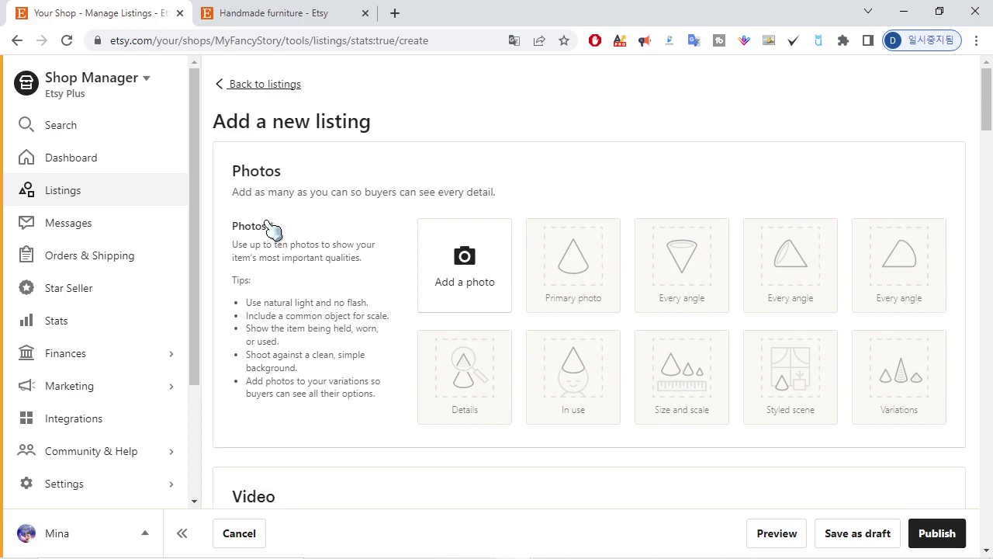
scroll(343, 305, down, 3)
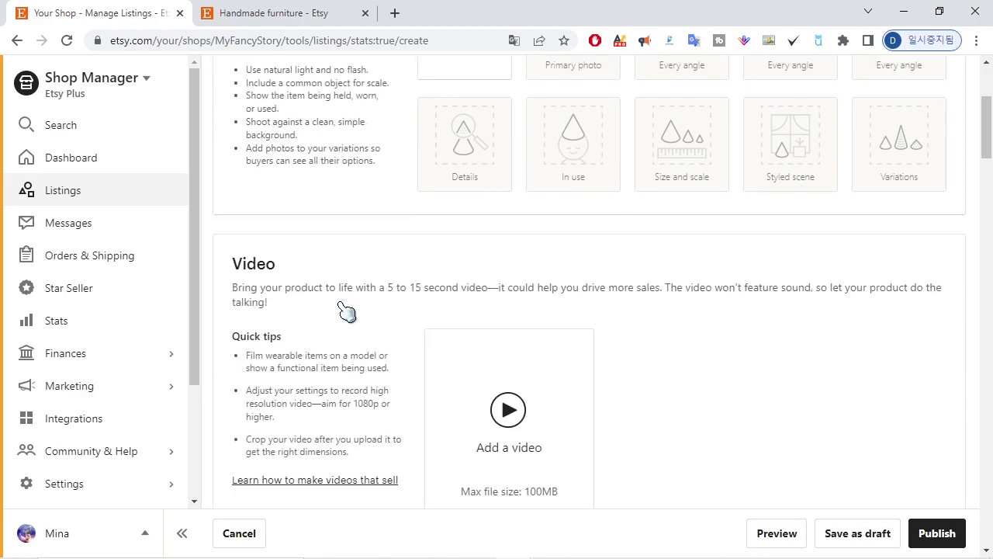
scroll(334, 301, down, 3)
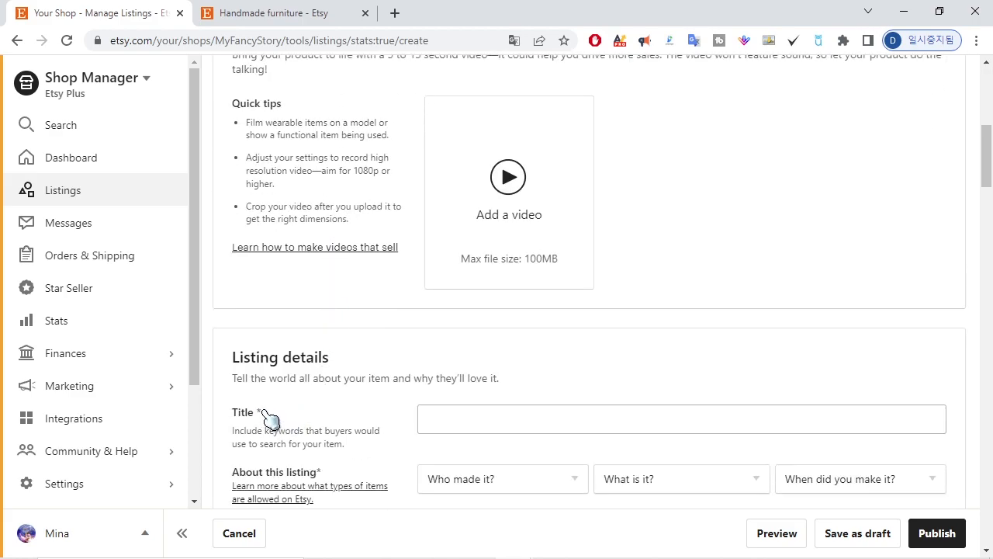
scroll(273, 423, down, 3)
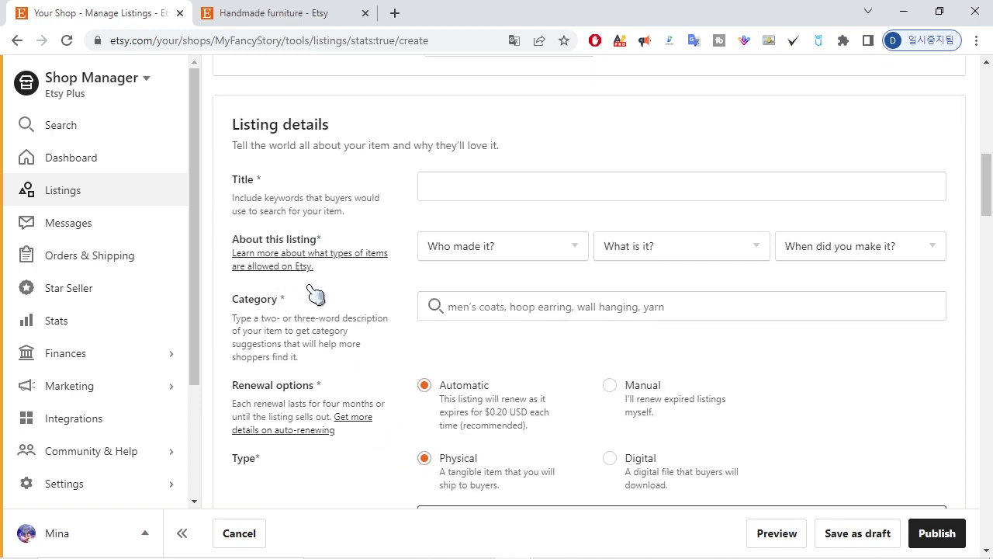
scroll(587, 271, up, 10)
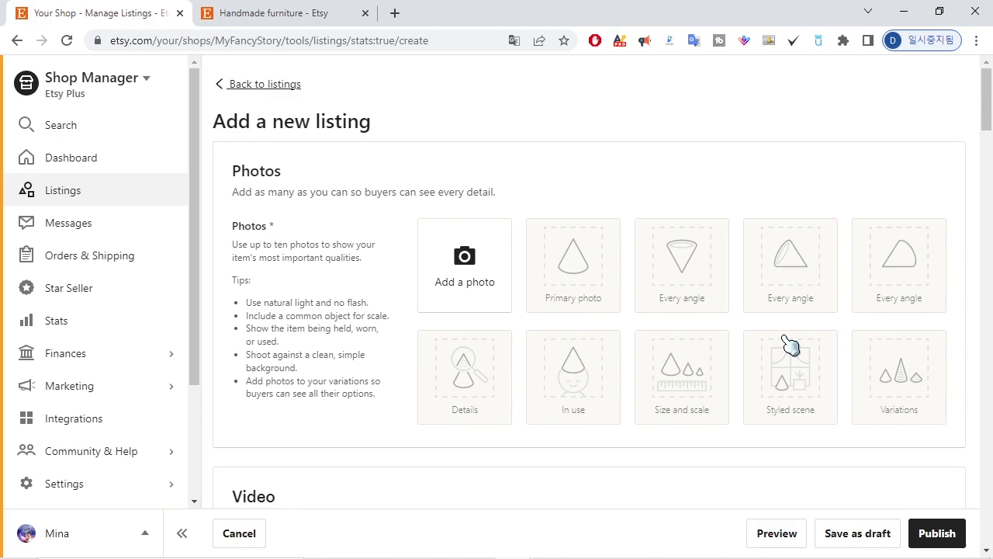
click(589, 557)
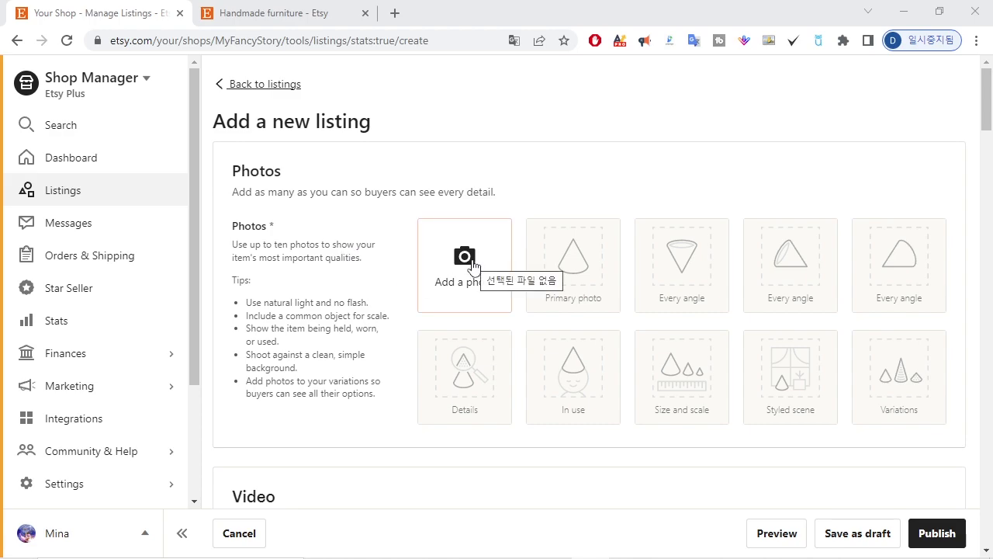
scroll(474, 265, down, 15)
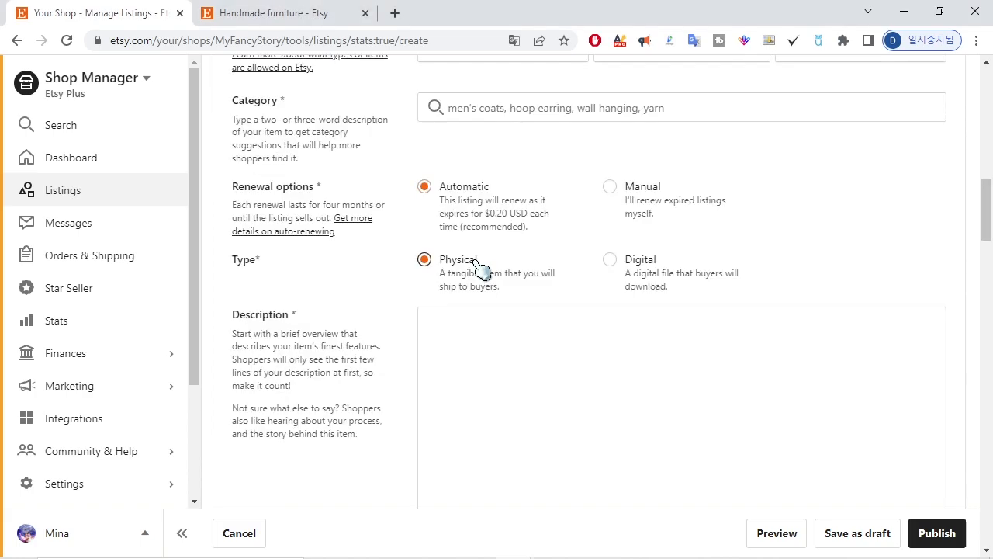
scroll(543, 256, up, 15)
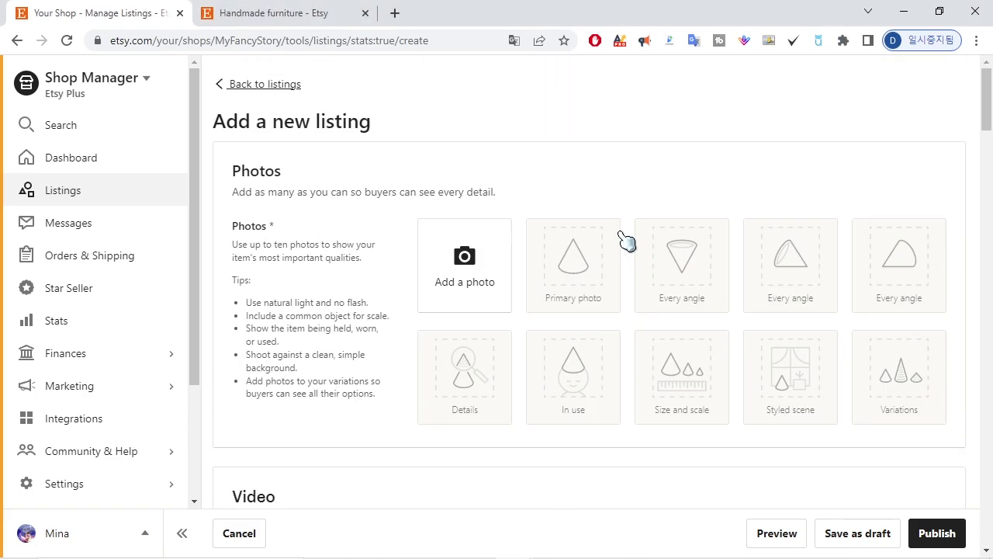
Step: Upload "Banksy CHARLIE BROWN FIRESTARTER Digital File Download_yyt (1)" from the Pictures folder as the listing's primary photo
click(447, 270)
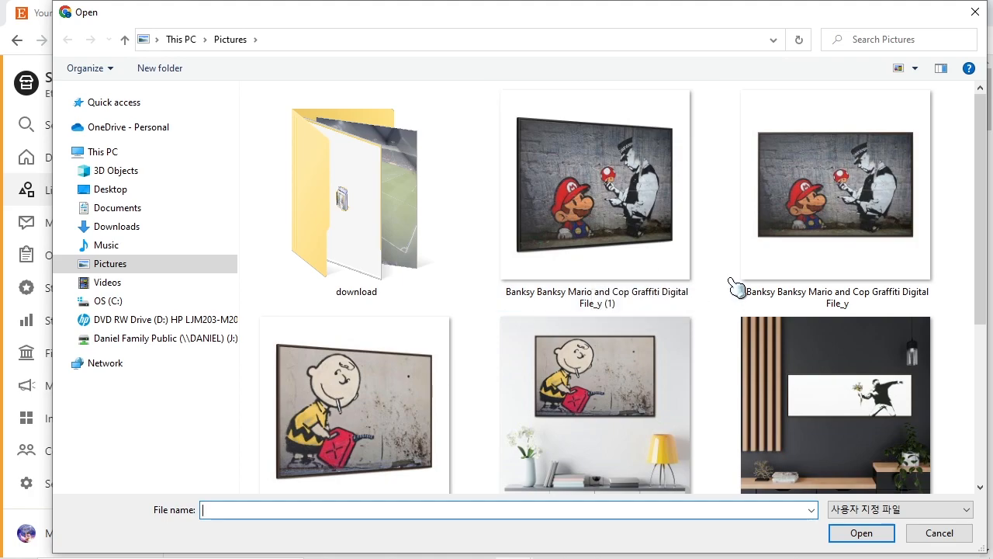
scroll(733, 287, down, 1)
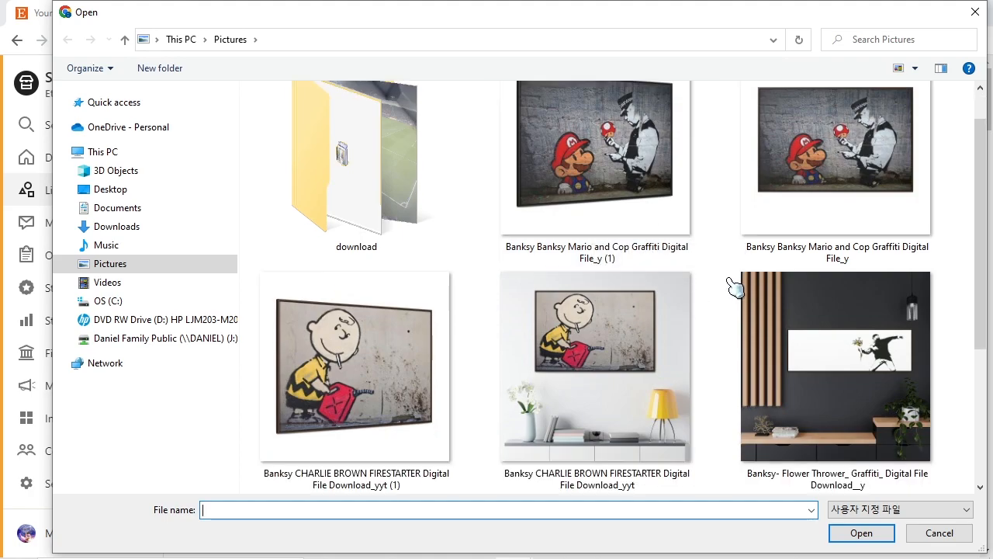
double_click(378, 380)
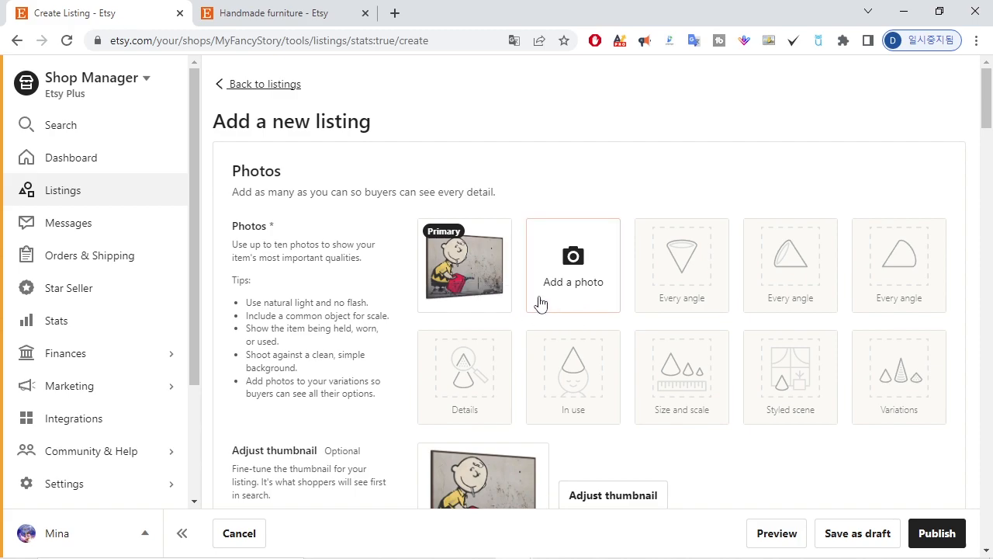
mouse_move(495, 314)
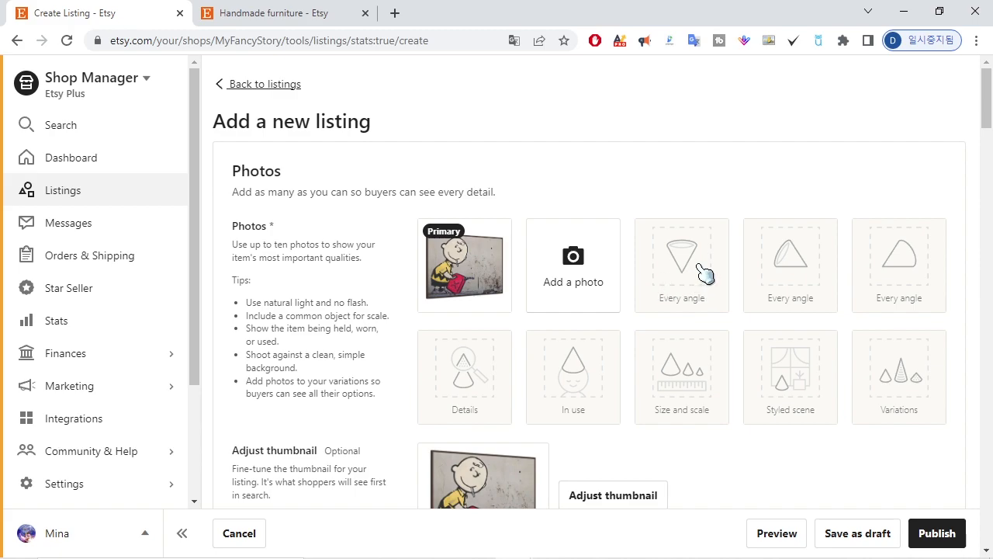
scroll(704, 271, down, 3)
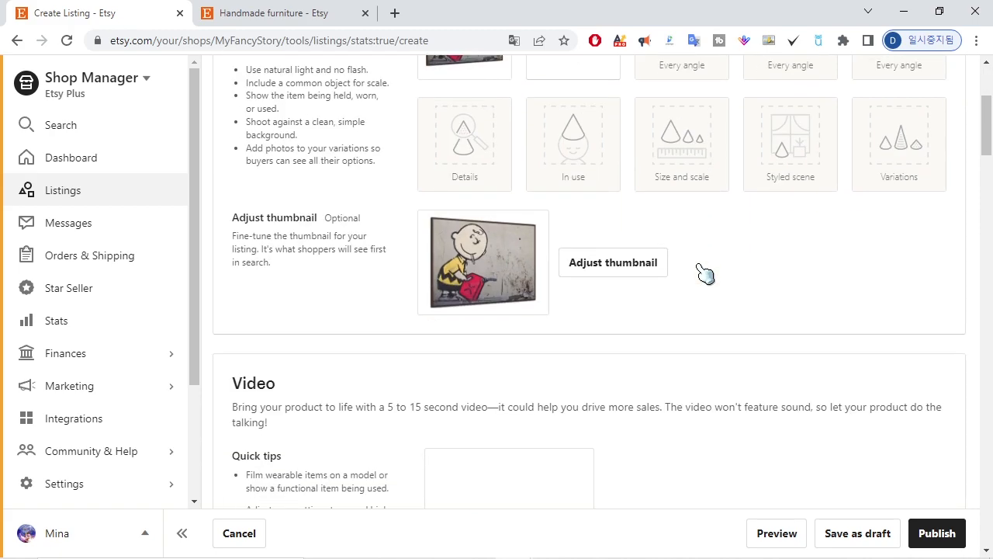
Step: Upload "Banksy CHARLIE BROWN FIRESTARTER Digital File Download_yyt" from the Pictures folder as the listing's second photo
scroll(704, 271, up, 3)
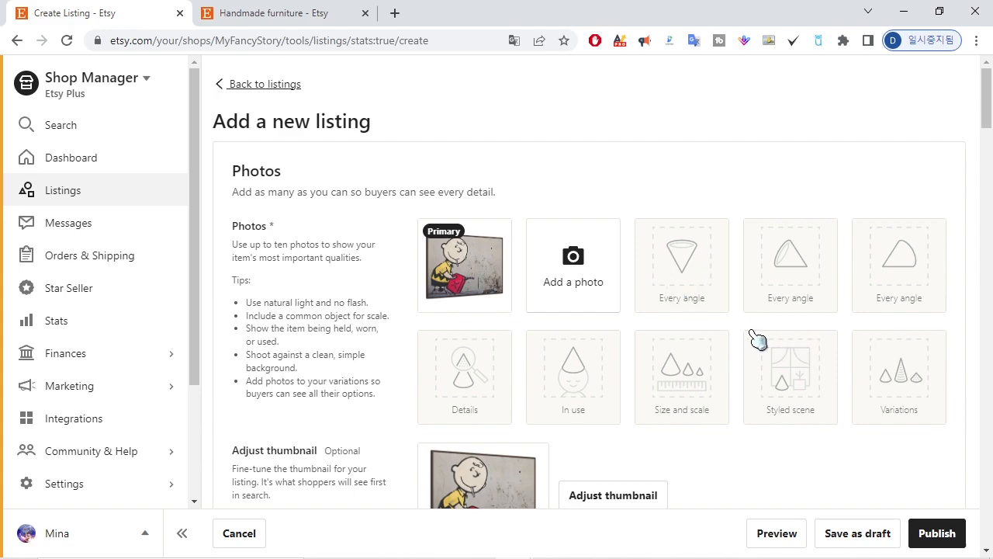
mouse_move(504, 264)
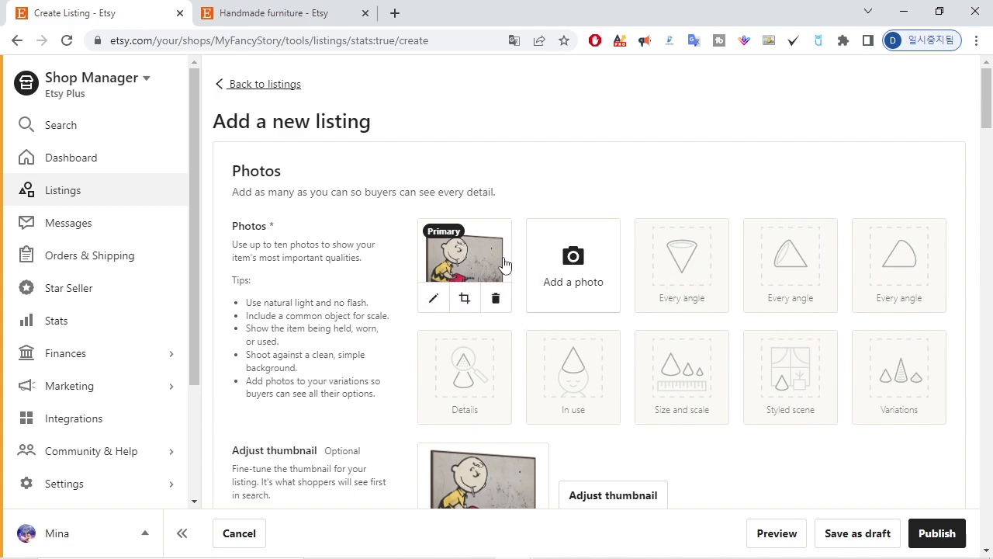
click(594, 275)
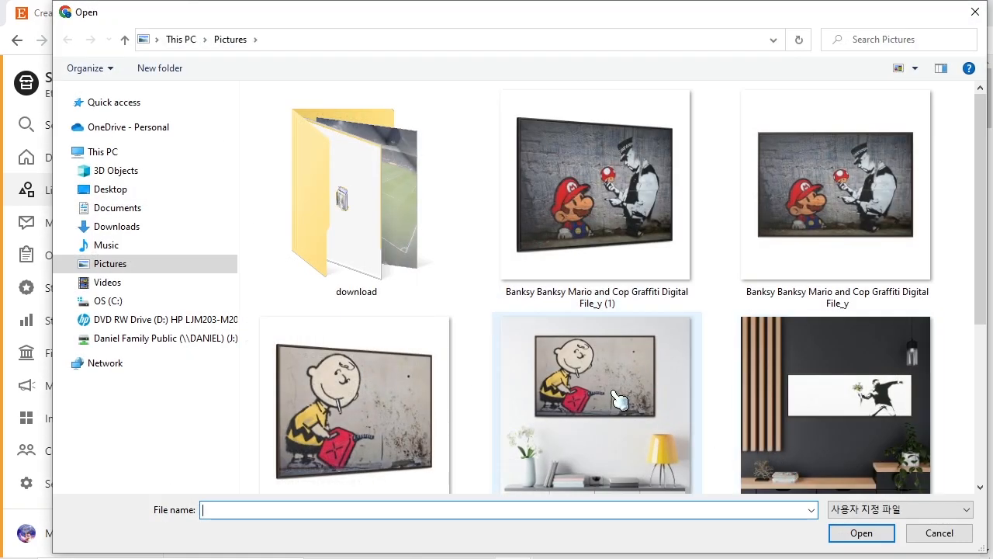
click(619, 400)
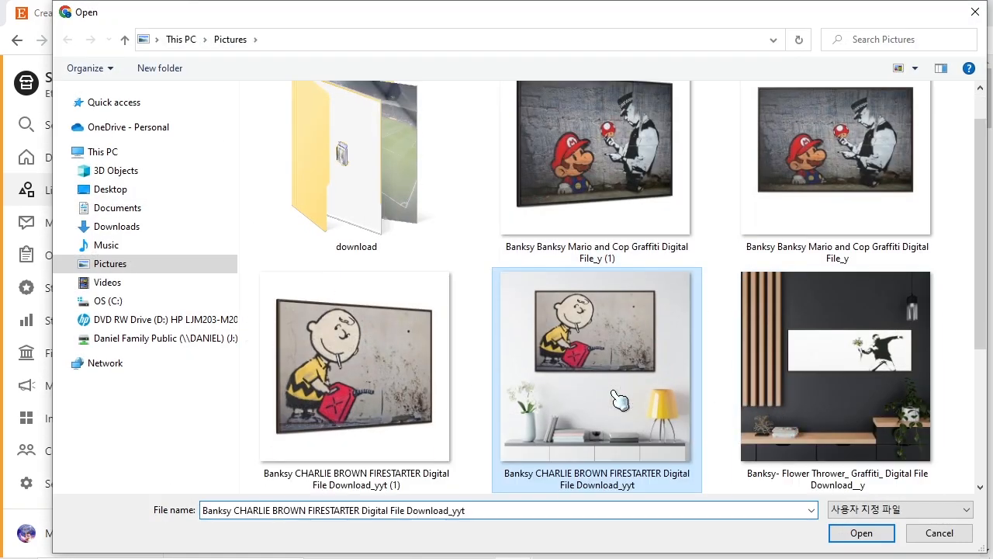
double_click(619, 399)
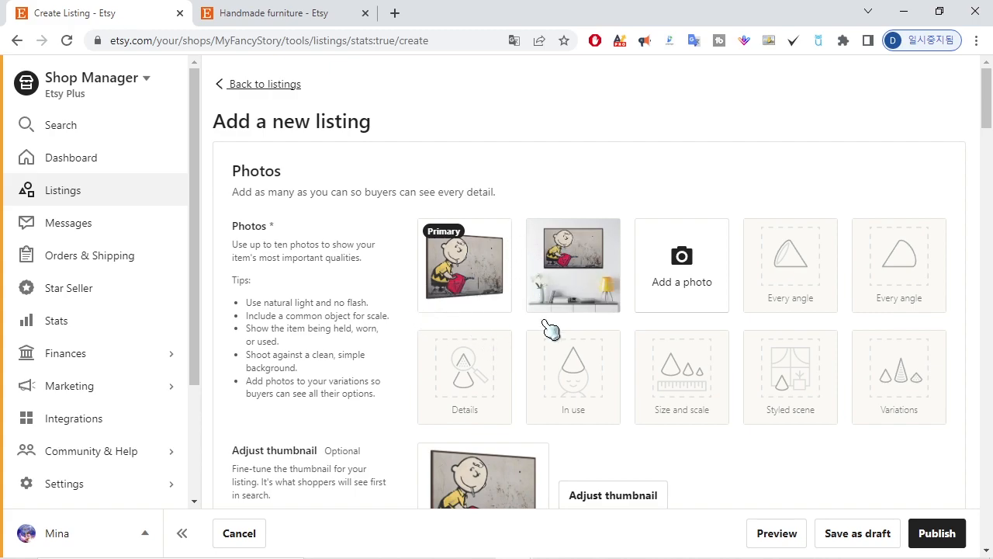
Step: Switch to an empty Notepad document and write the photo size note "2000 pixel x 2000 pixel"
mouse_move(630, 545)
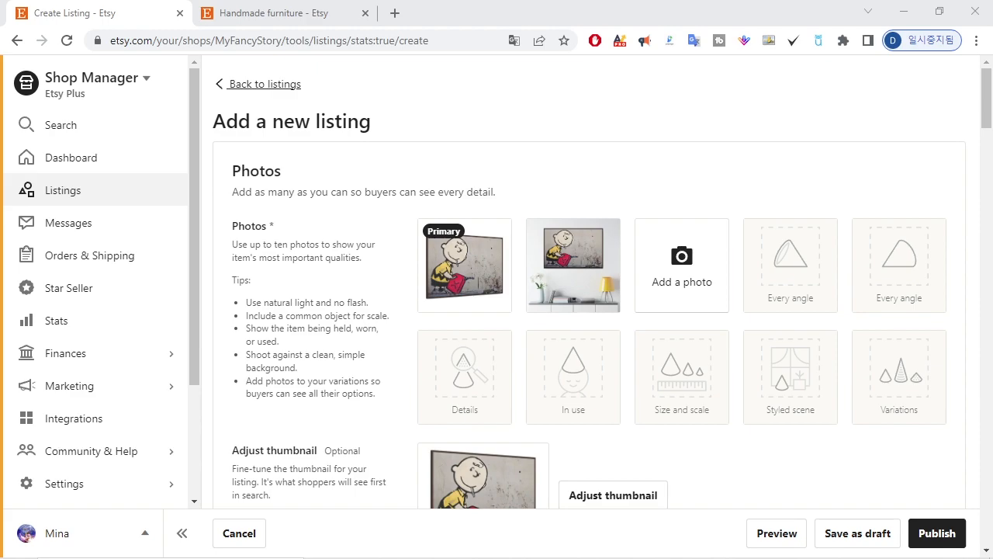
drag(765, 281, 660, 176)
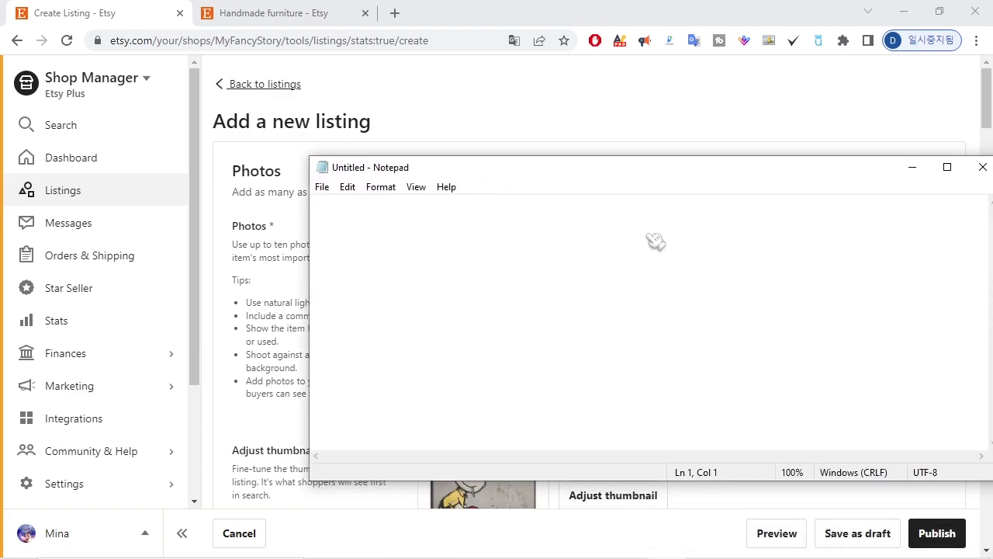
text(2000 P)
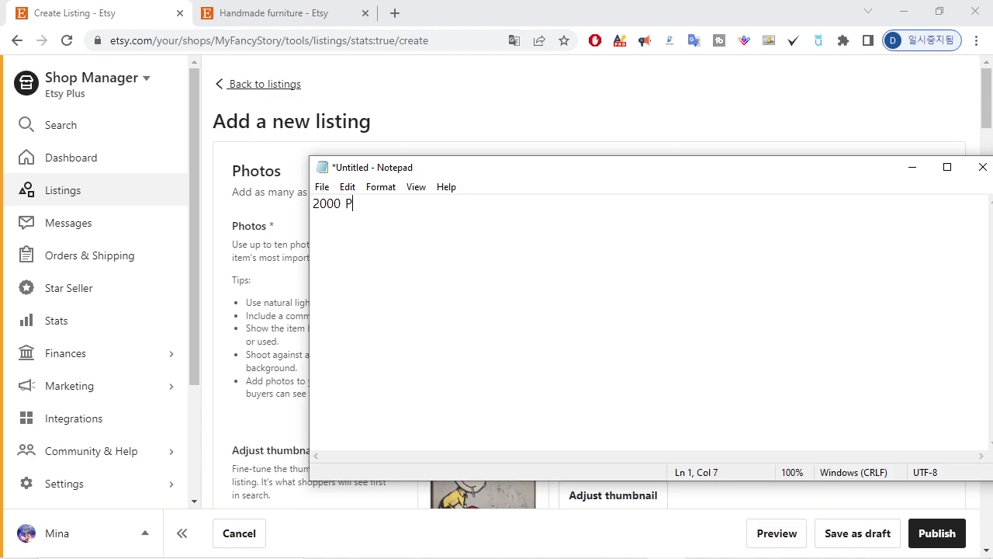
text(IXEL)
key(BackSpace)
key(BackSpace)
key(BackSpace)
key(BackSpace)
key(BackSpace)
text(pixel x 2000 pixel l)
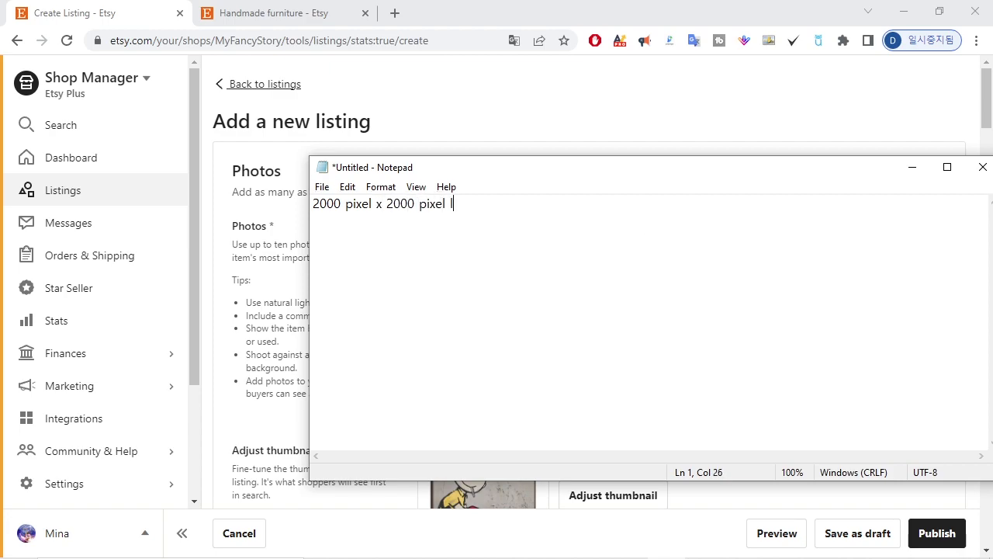
key(BackSpace)
Step: Add the alternative size "3000 x 2000" below a blank line in the note, and return to the listing form
key(Return)
key(Return)
text(3000 x)
key(BackSpace)
text(x 2000)
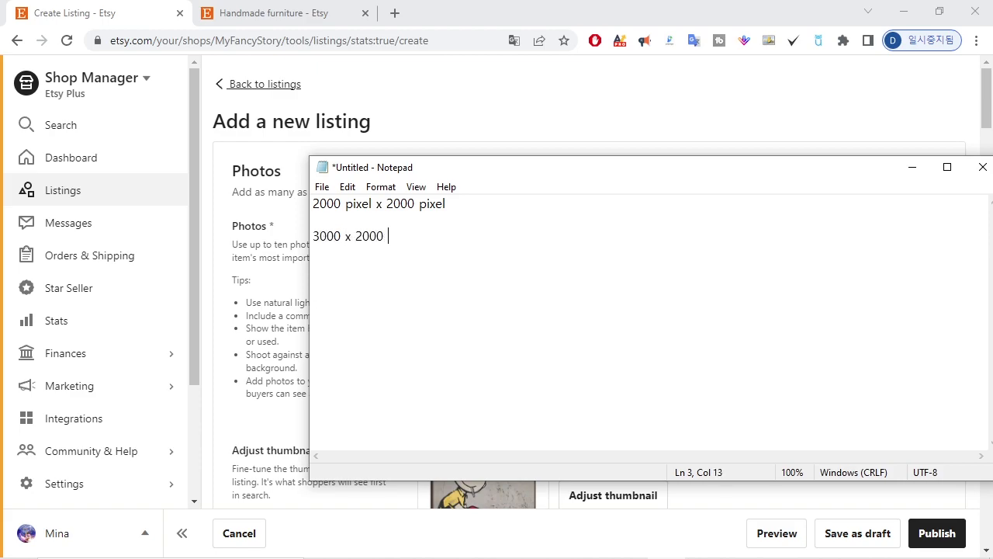
drag(531, 171, 992, 172)
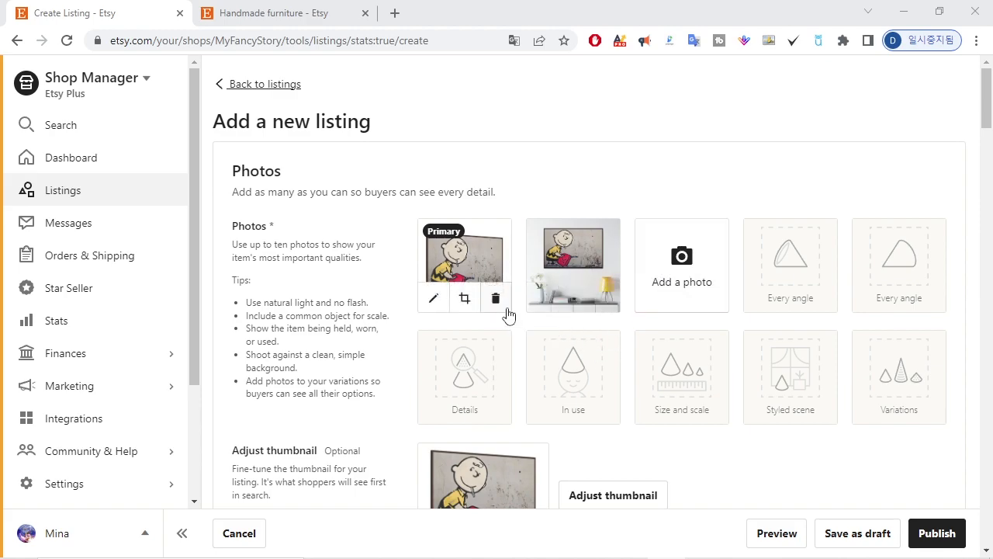
Step: Try zooming and repositioning the primary photo in the thumbnail adjustment, and leave it without saving
scroll(756, 297, down, 3)
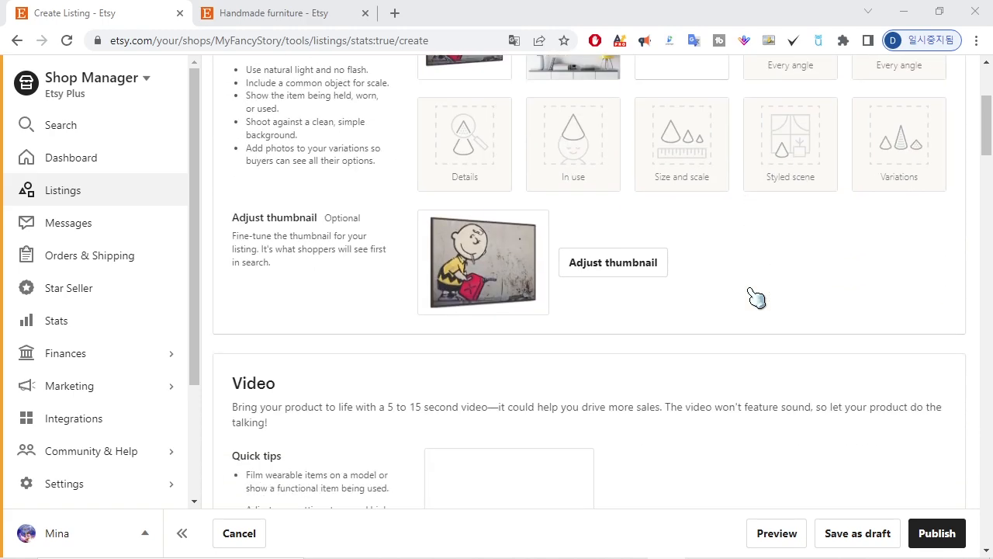
scroll(756, 297, down, 3)
scroll(756, 297, up, 3)
scroll(756, 297, up, 3)
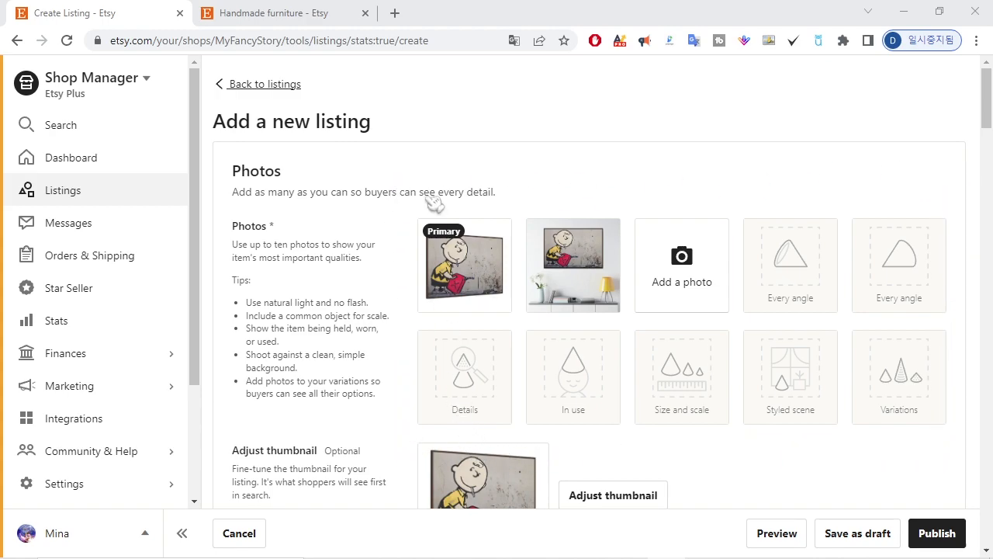
scroll(912, 211, down, 3)
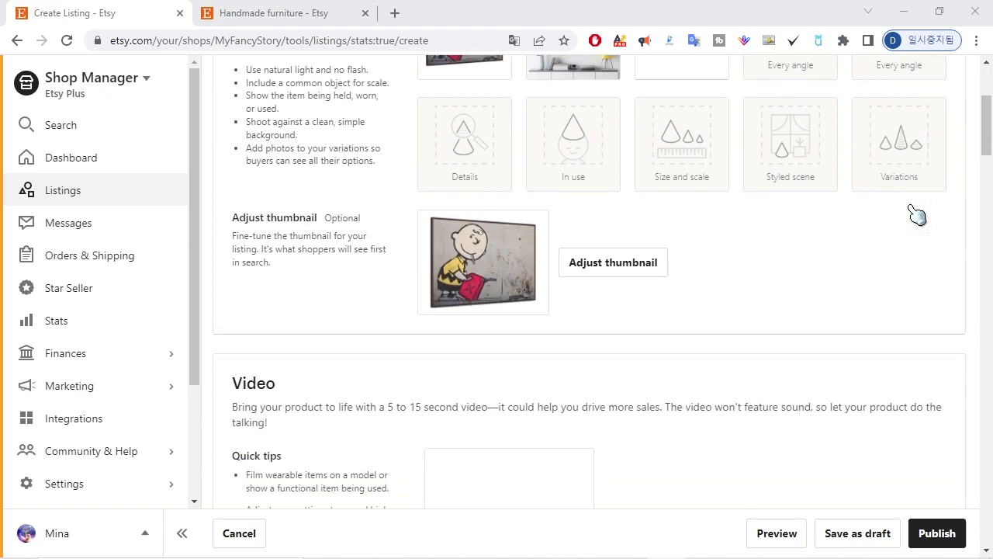
scroll(916, 215, down, 3)
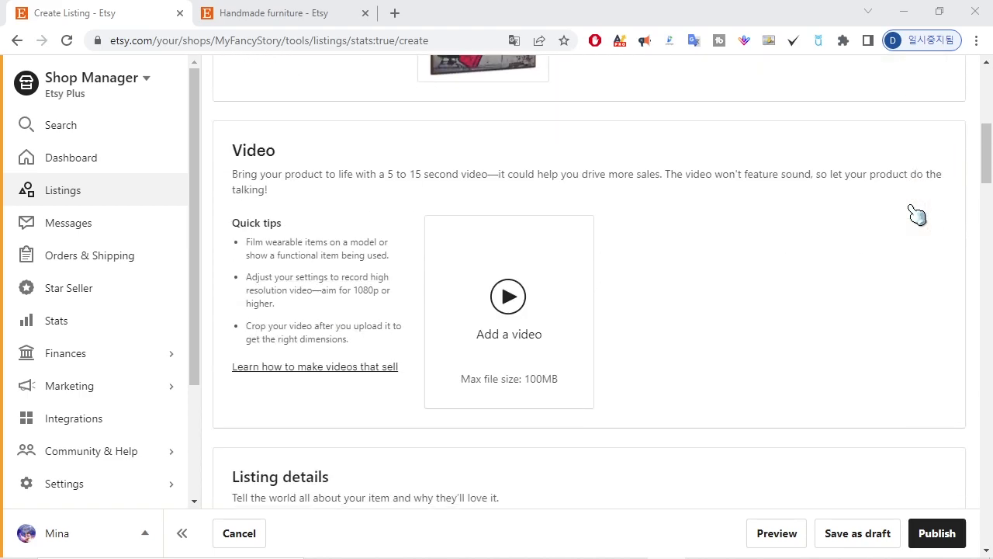
scroll(916, 216, up, 3)
click(641, 270)
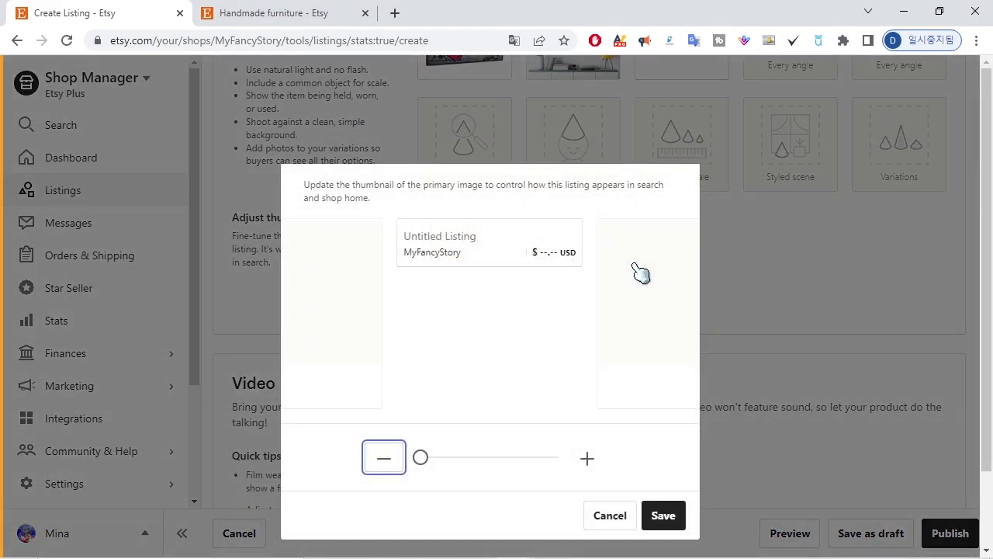
drag(420, 459, 450, 460)
drag(490, 277, 467, 250)
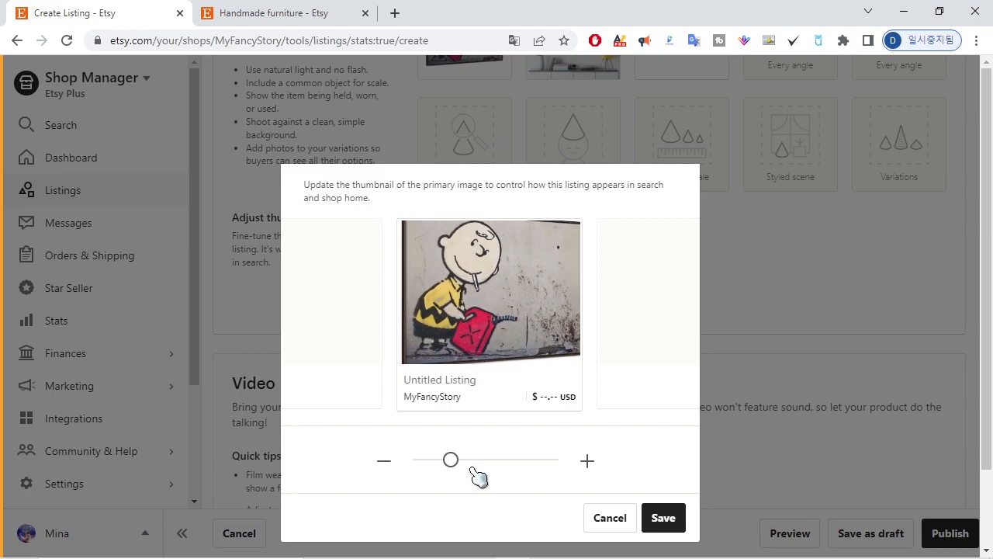
drag(454, 461, 420, 463)
drag(448, 281, 538, 323)
click(610, 518)
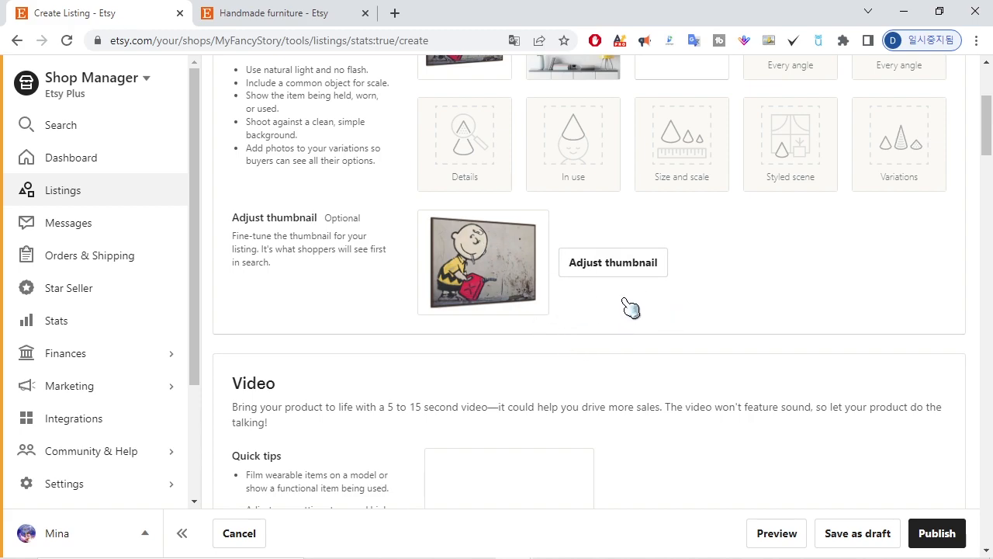
Step: Enter "Banksy art Canvas Print" as the listing's title
scroll(629, 311, down, 3)
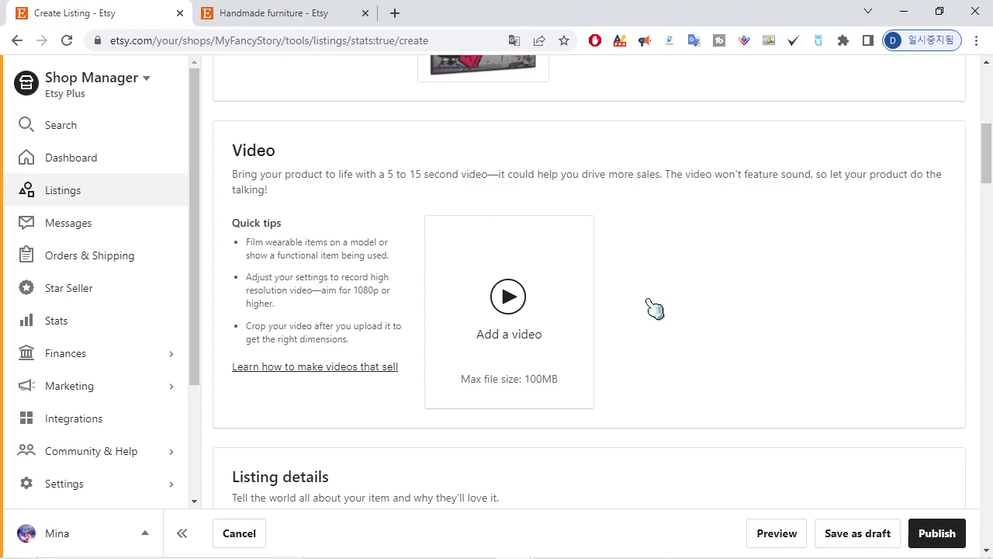
scroll(636, 309, down, 3)
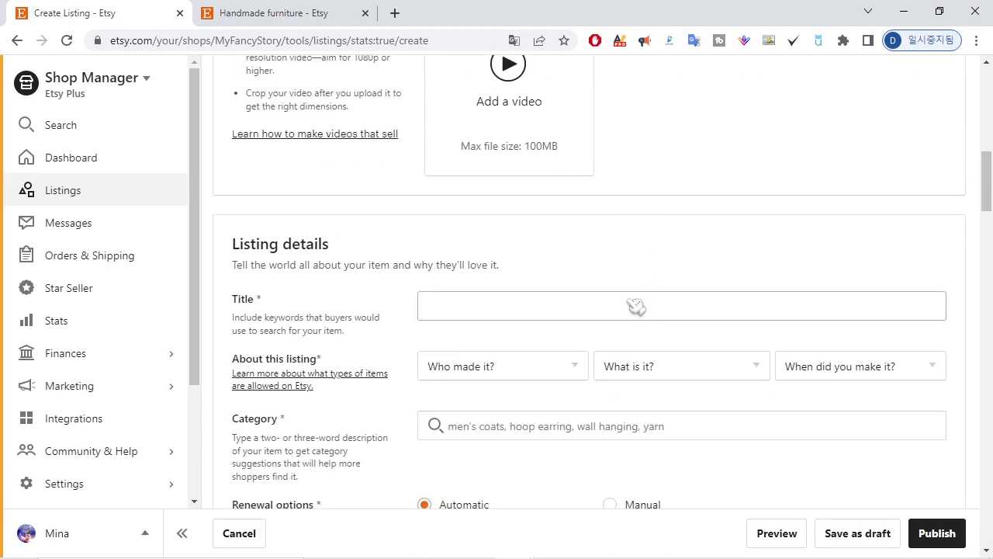
click(465, 317)
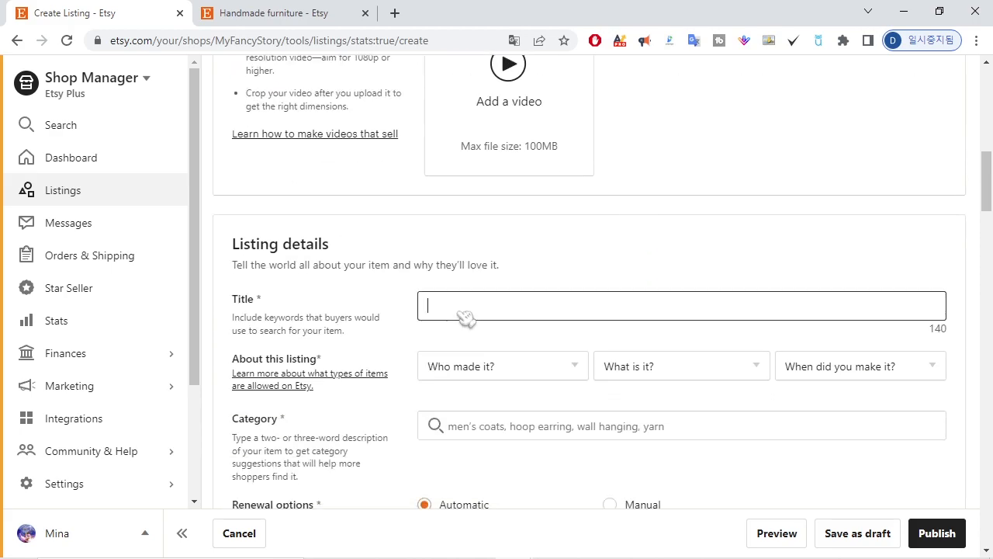
text(Bank)
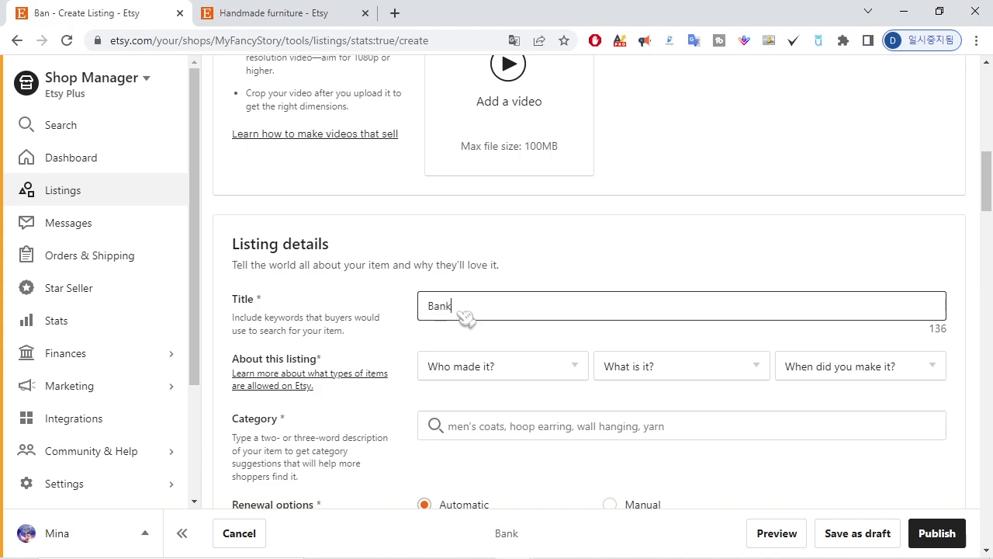
text(sy art)
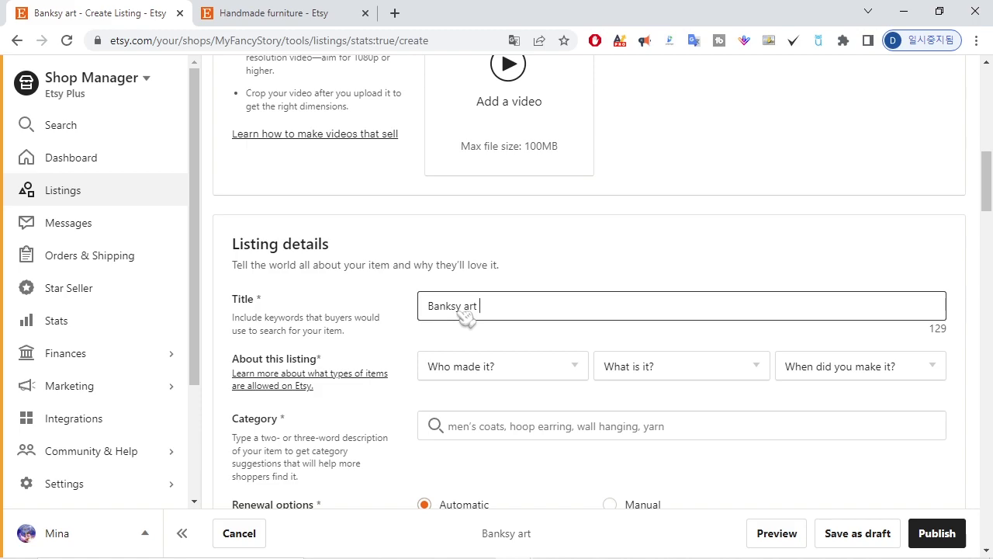
text(Canvas )
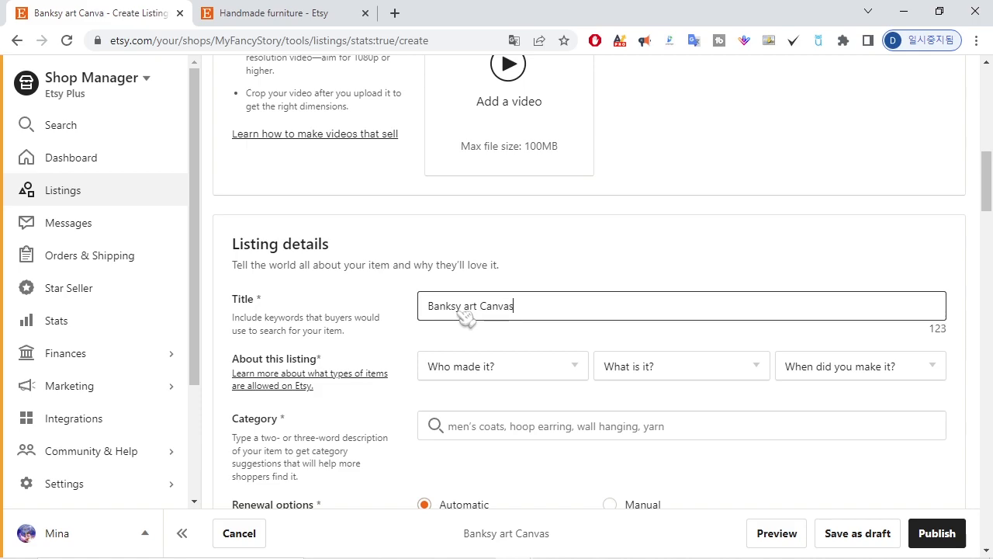
text(Print)
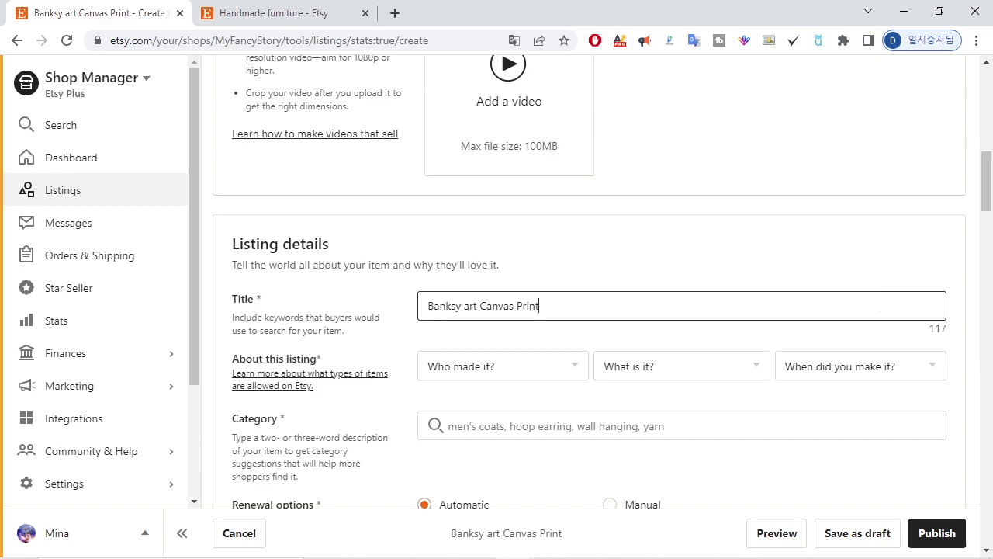
Step: Add the line "keyword= search" below the sizes in the Notepad note, and return to the listing form
key(Return)
key(Return)
text(keyword)
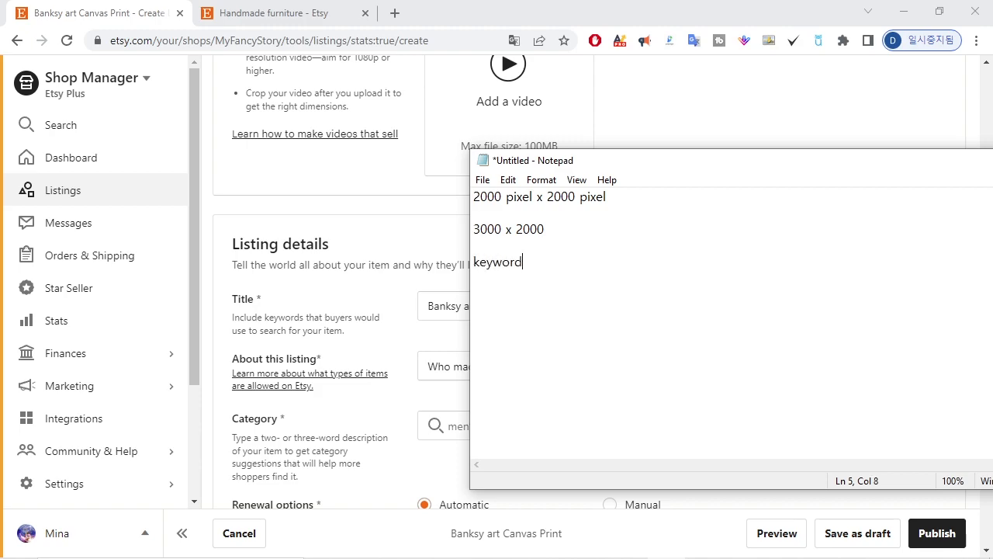
text(=  search)
drag(647, 164, 992, 165)
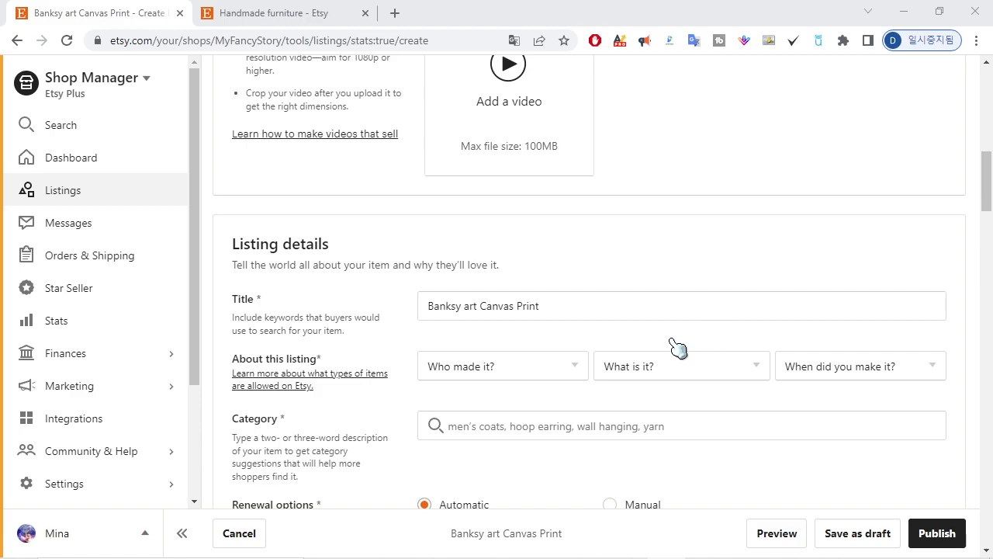
Step: Describe the item in the About this listing fields as made by "I did", "A finished product" and "Made To Order"
scroll(675, 348, down, 3)
scroll(882, 240, up, 1)
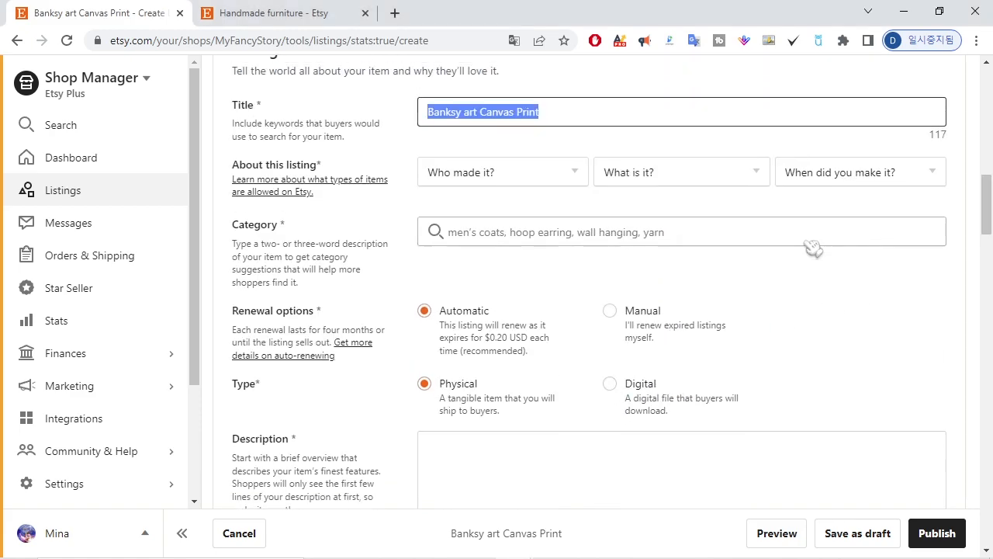
click(552, 180)
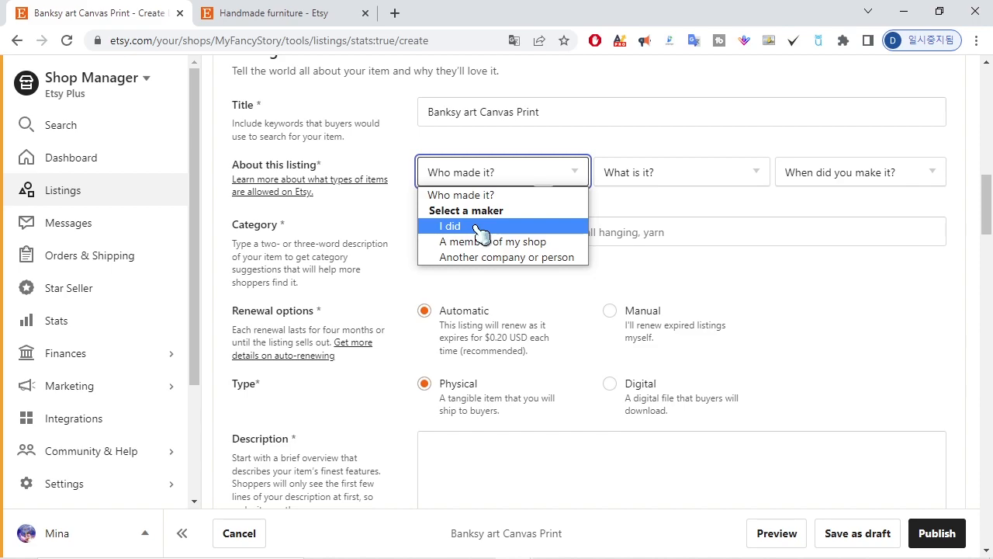
click(479, 227)
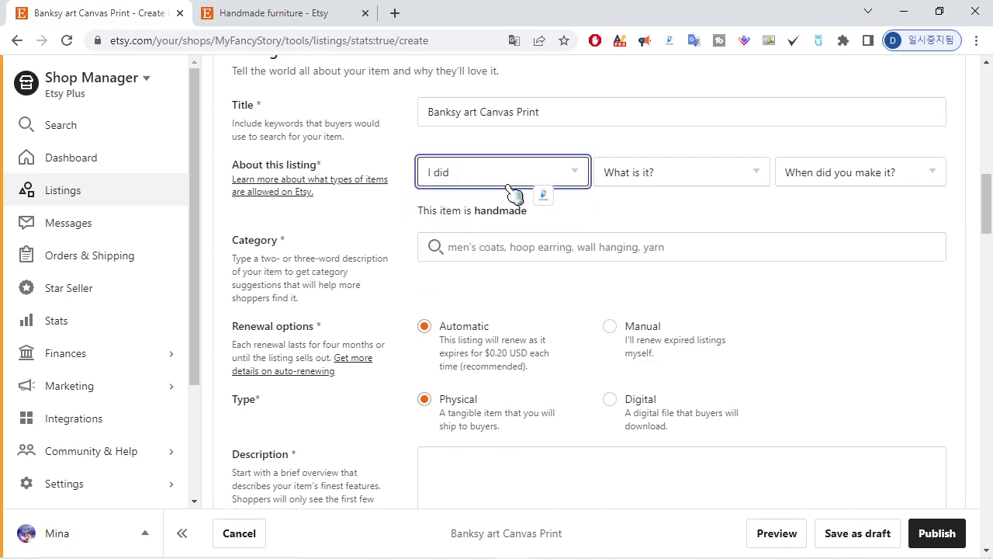
click(672, 174)
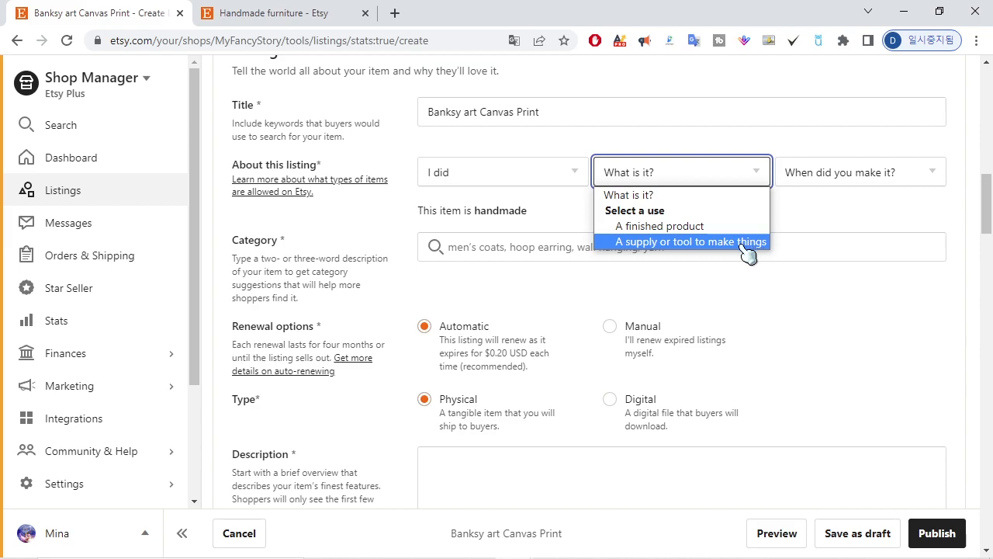
click(697, 227)
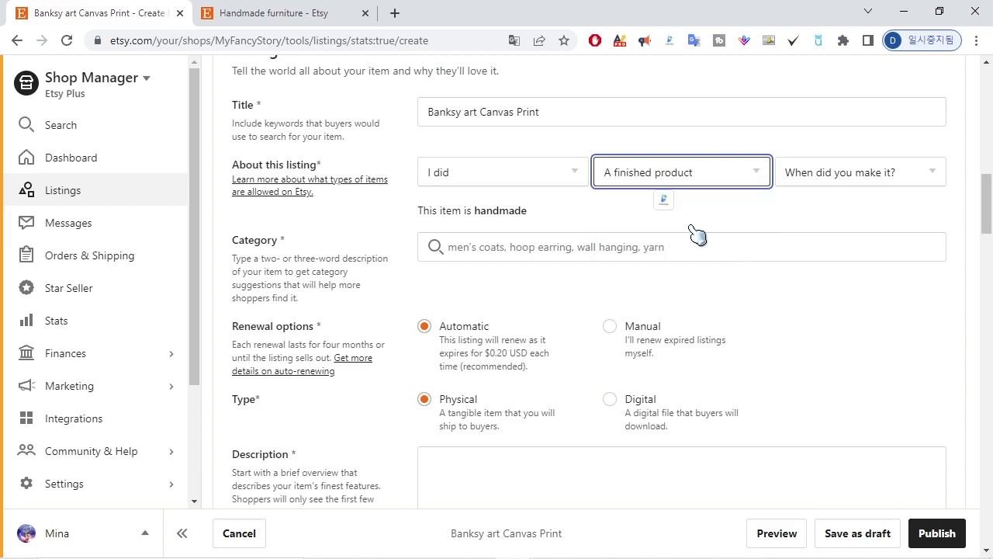
click(844, 175)
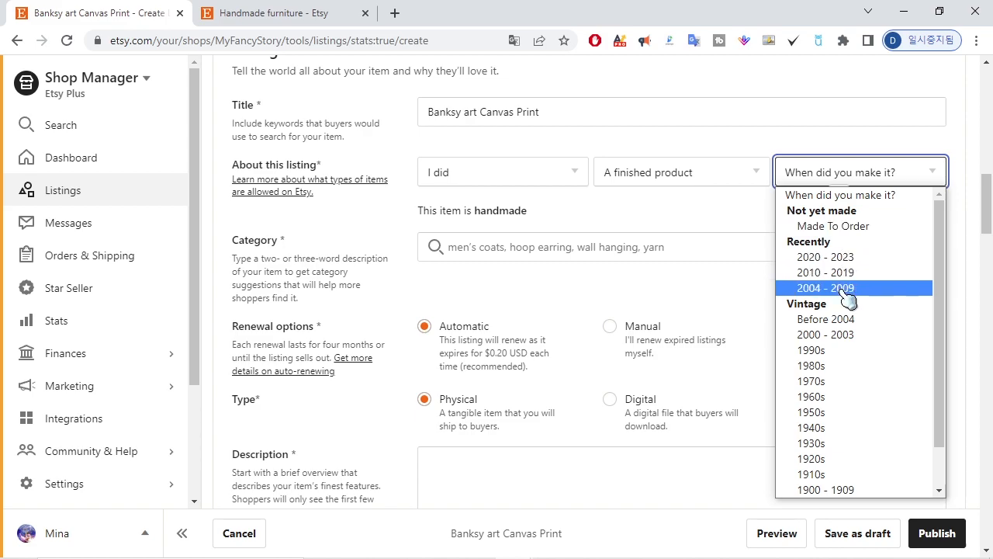
click(869, 227)
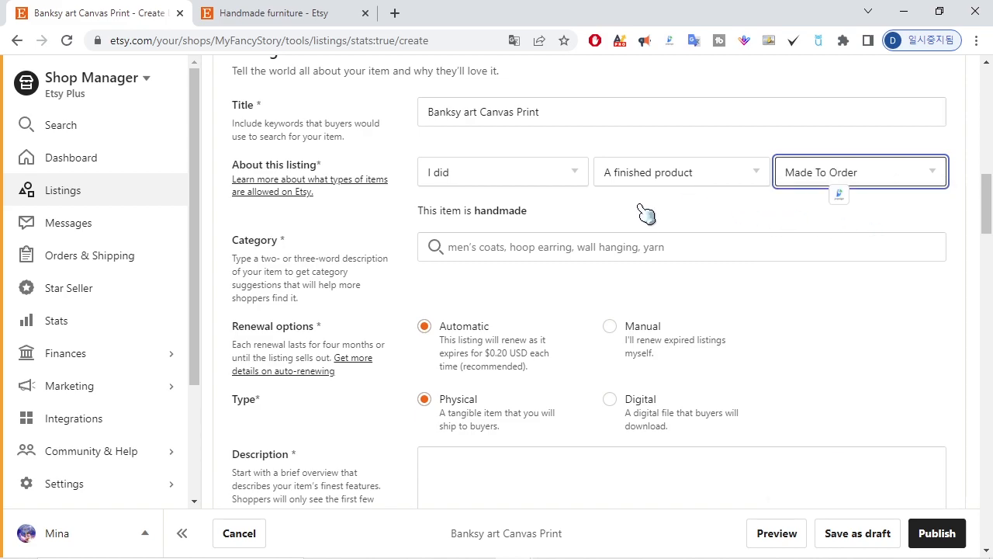
scroll(641, 216, up, 9)
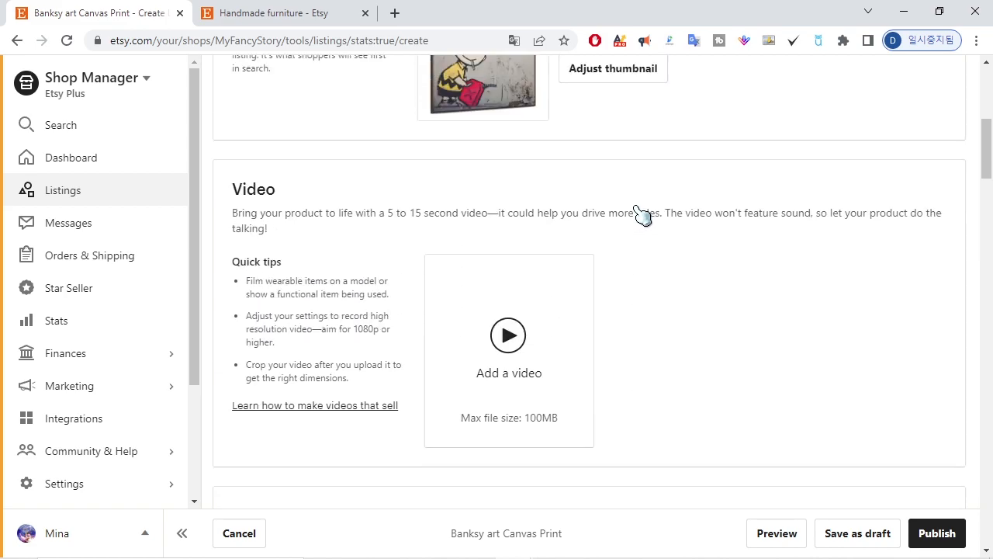
Step: Search the listing's category for "canvas print" and assign the Wall Hangings category under Home & Living, Home Decor, Wall Decor
scroll(508, 136, up, 3)
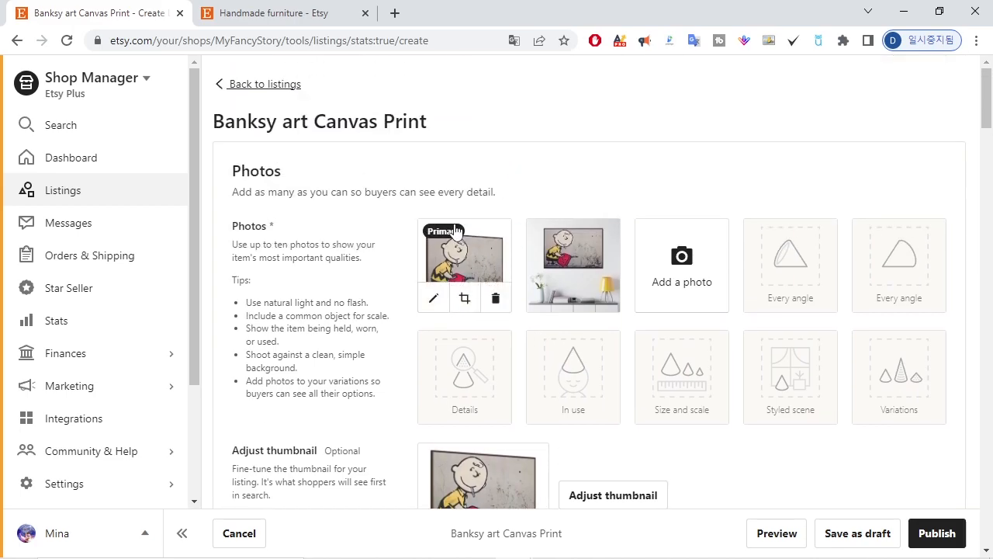
scroll(667, 269, down, 15)
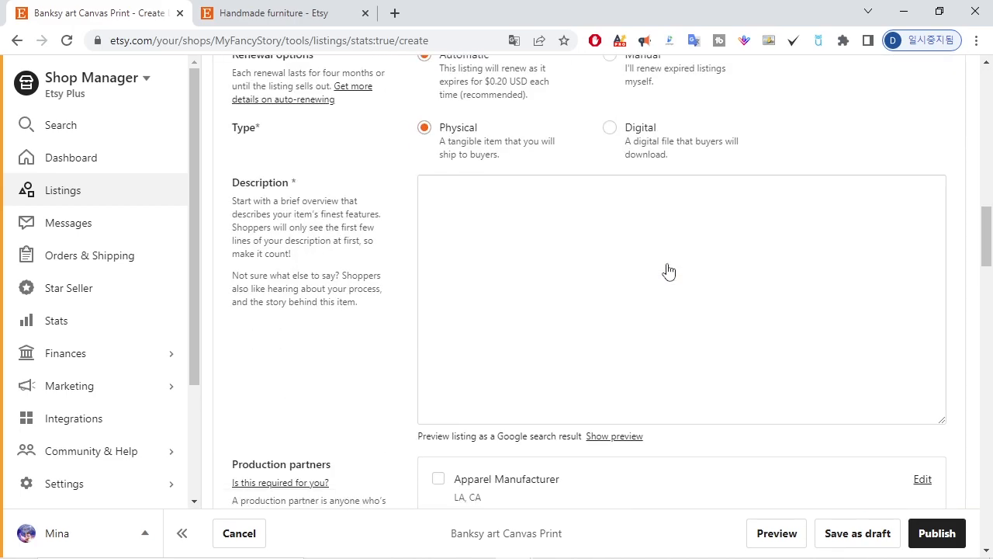
scroll(667, 269, up, 12)
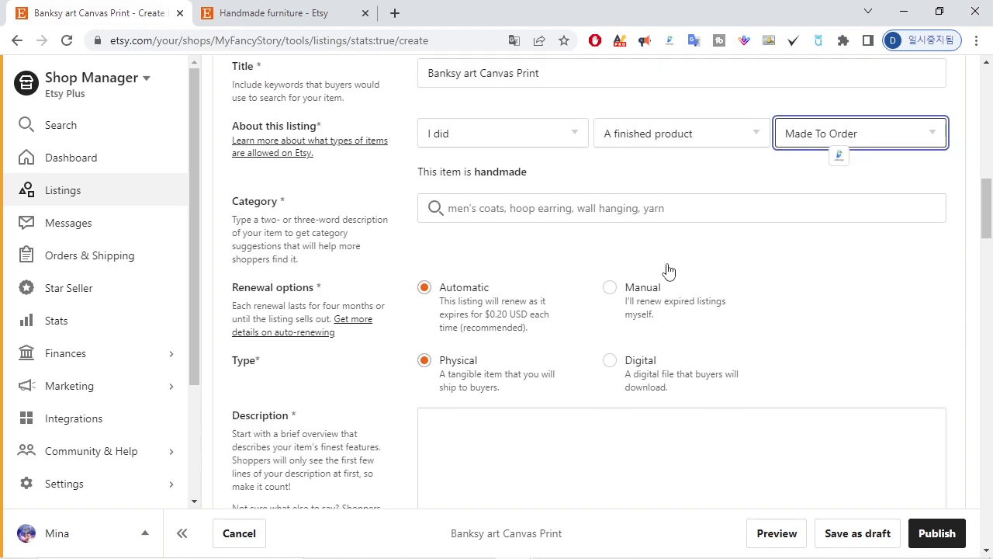
scroll(673, 271, down, 3)
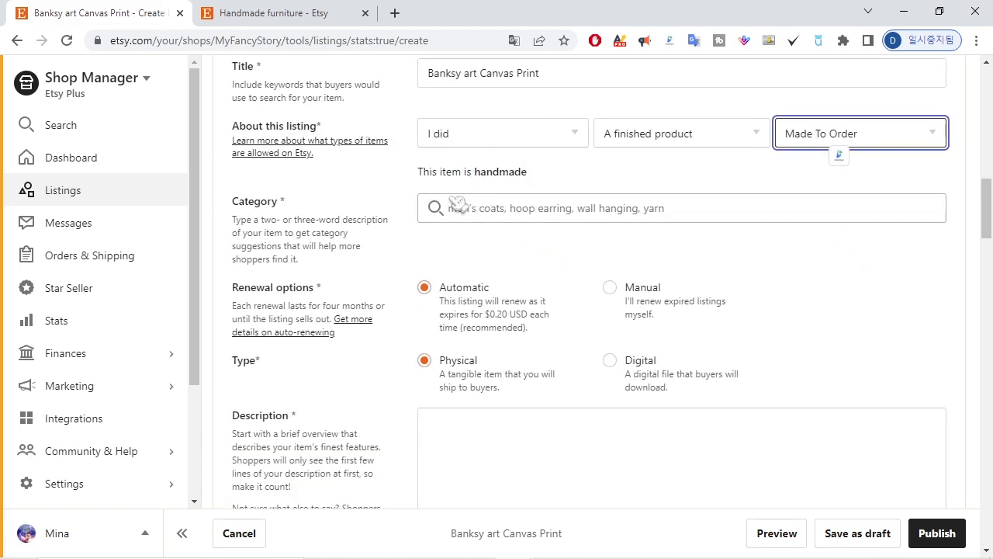
click(483, 210)
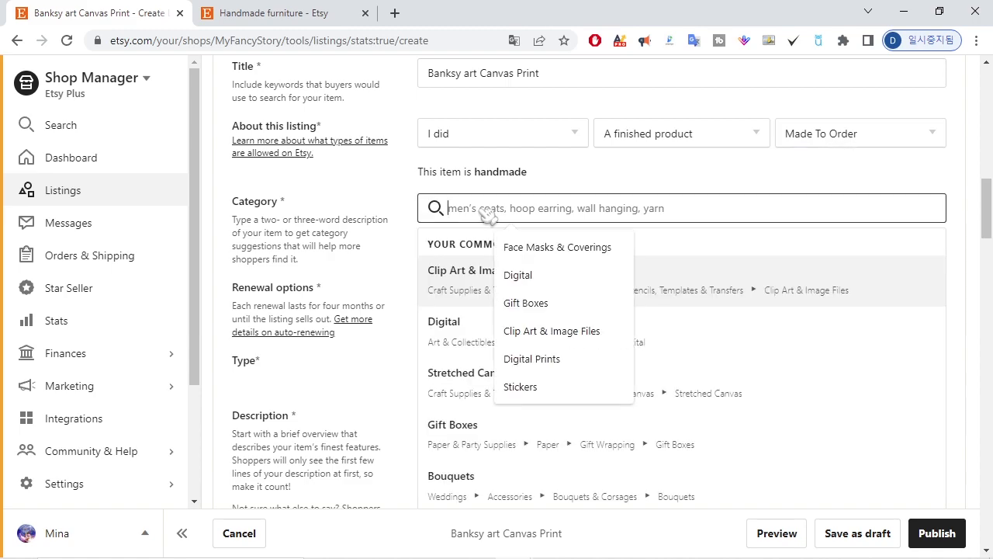
text(c)
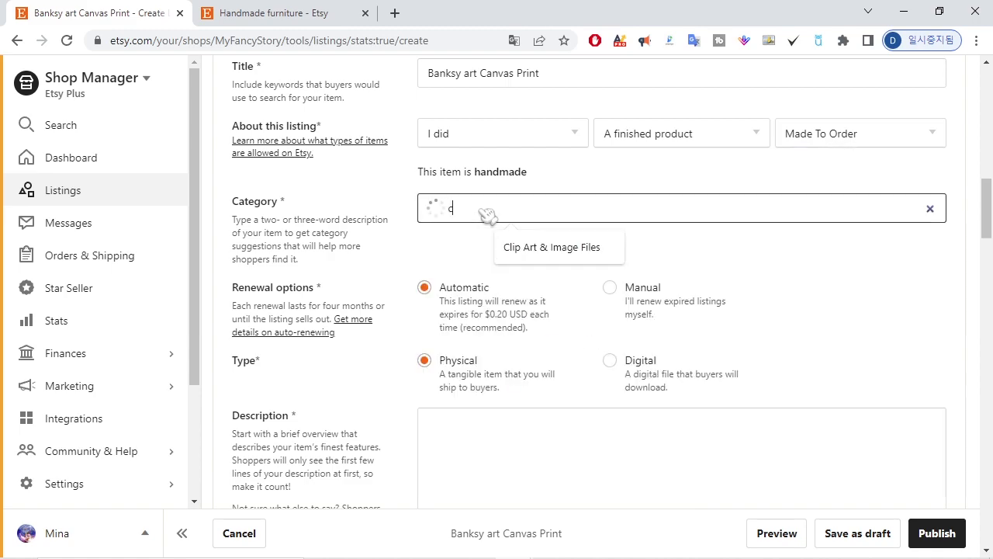
text(anva)
key(BackSpace)
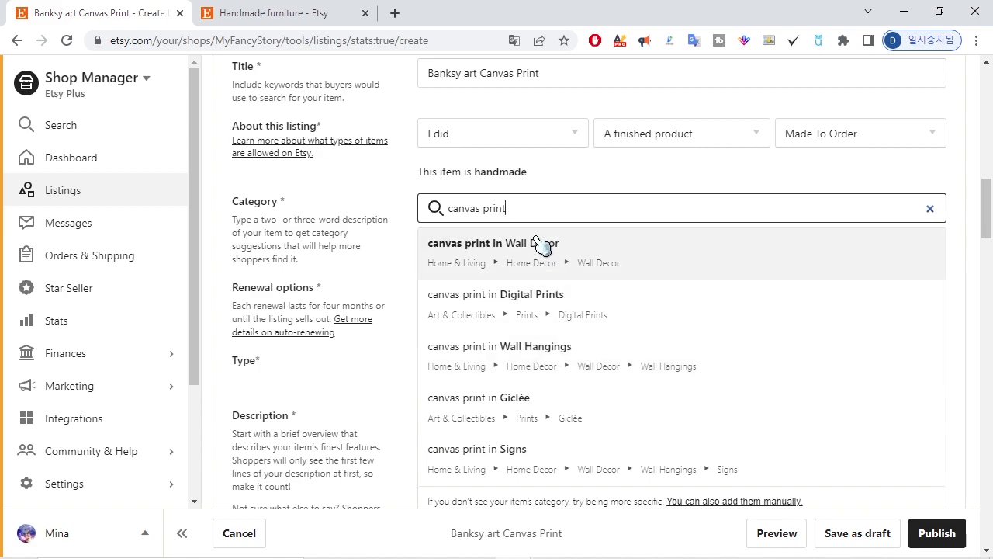
click(669, 370)
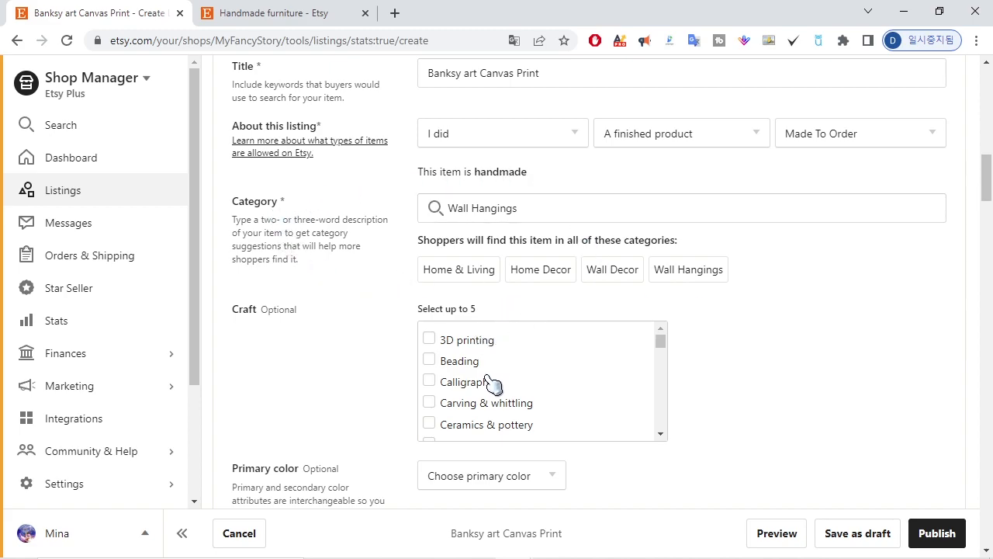
Step: Look over the optional attributes for the category and read through the full list of craft options
scroll(475, 326, down, 3)
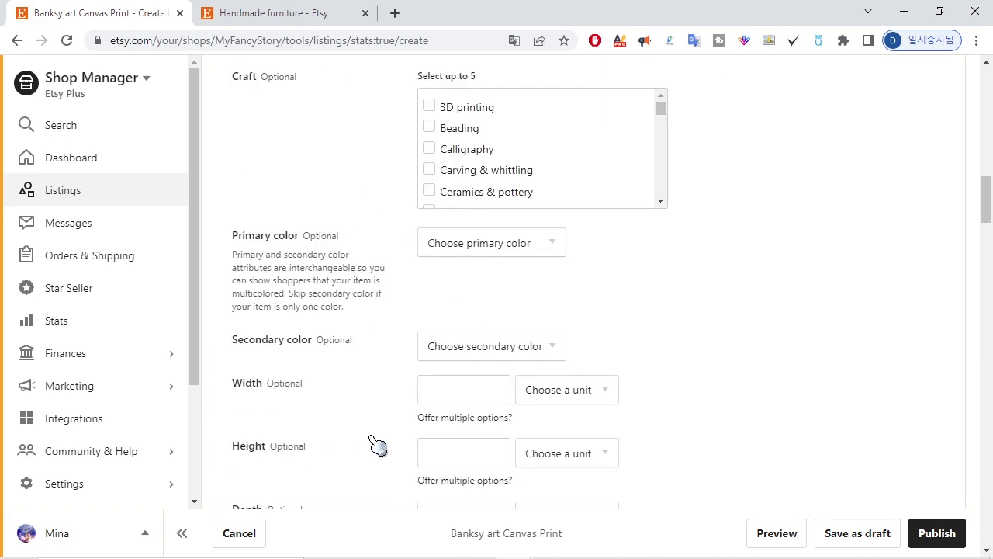
scroll(380, 248, up, 3)
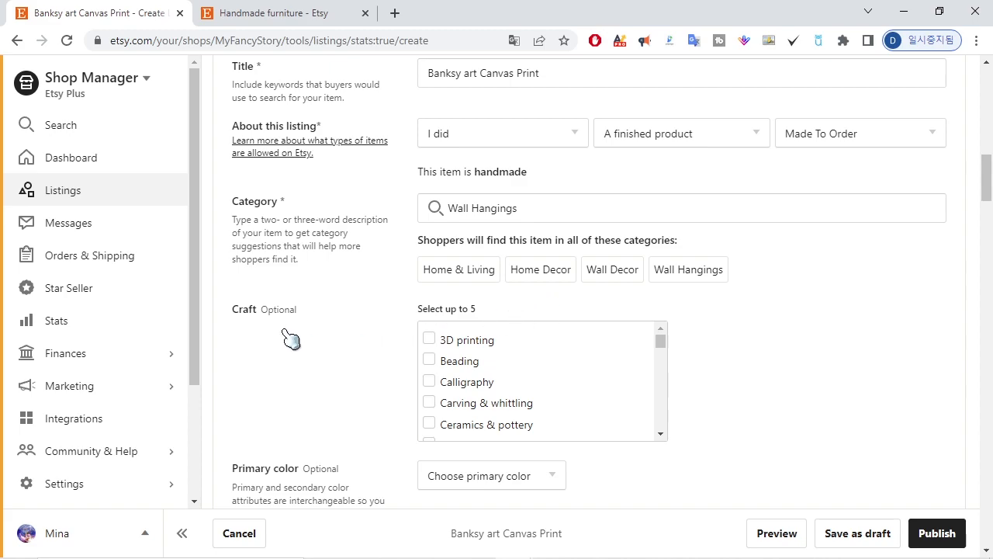
scroll(676, 344, down, 3)
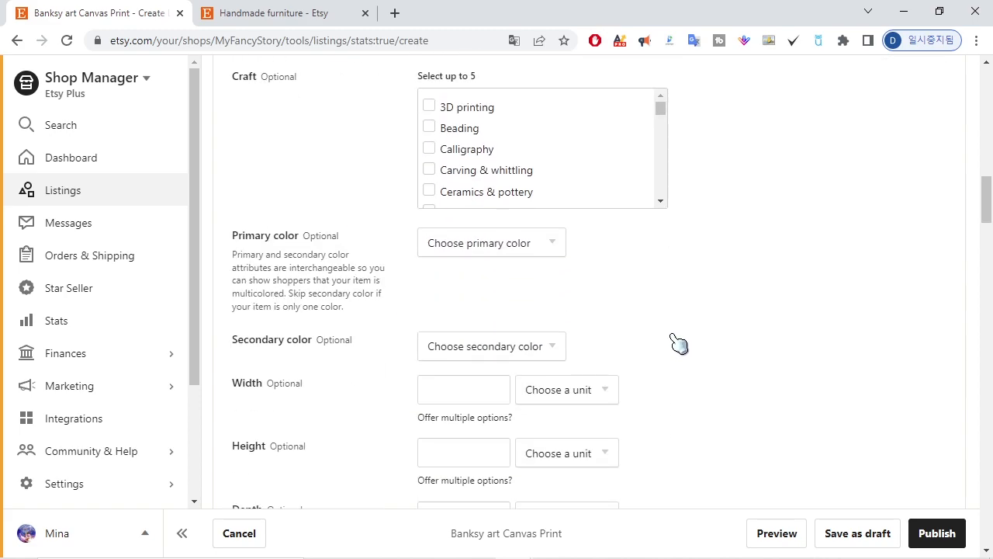
drag(663, 111, 664, 112)
drag(664, 111, 665, 134)
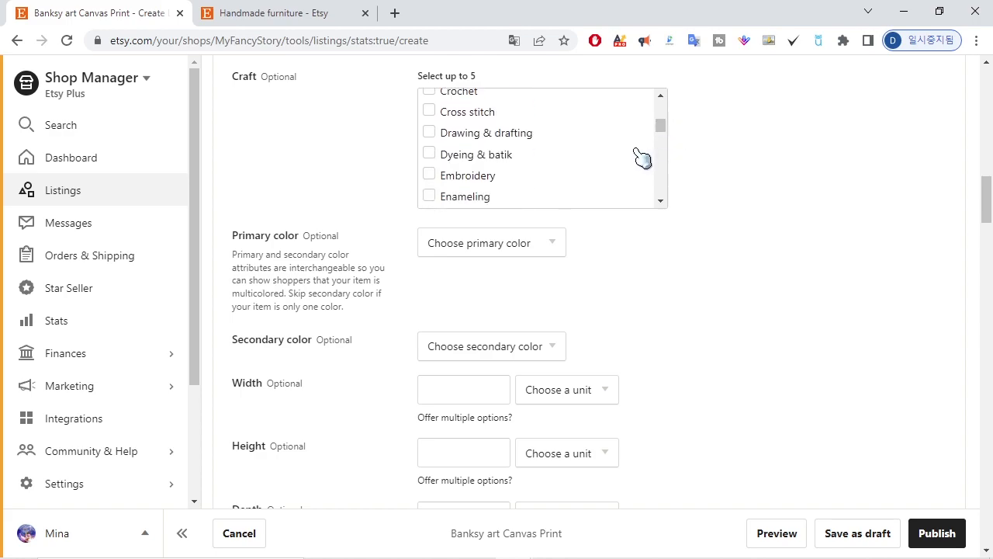
scroll(643, 157, down, 3)
scroll(563, 158, down, 3)
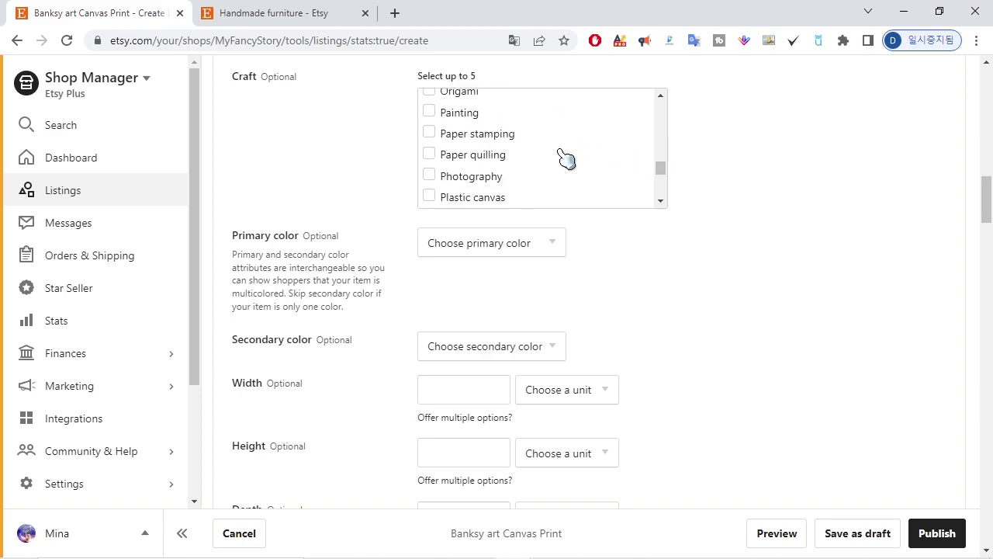
scroll(565, 158, down, 3)
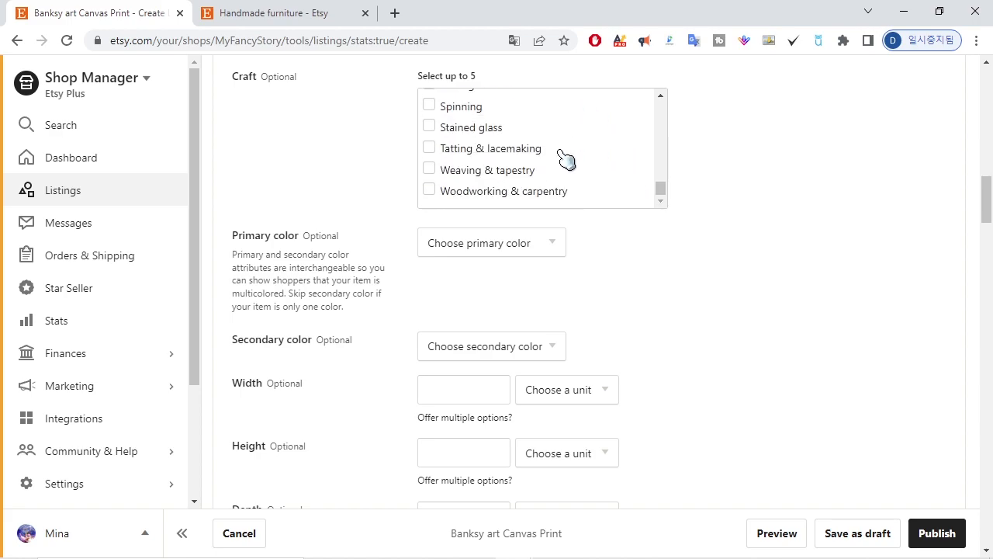
scroll(565, 159, down, 3)
scroll(721, 177, up, 6)
Step: Select Coloring, Drawing & drafting and Framing as the item's crafts
mouse_move(662, 424)
mouse_down()
mouse_move(664, 339)
mouse_move(662, 359)
mouse_up()
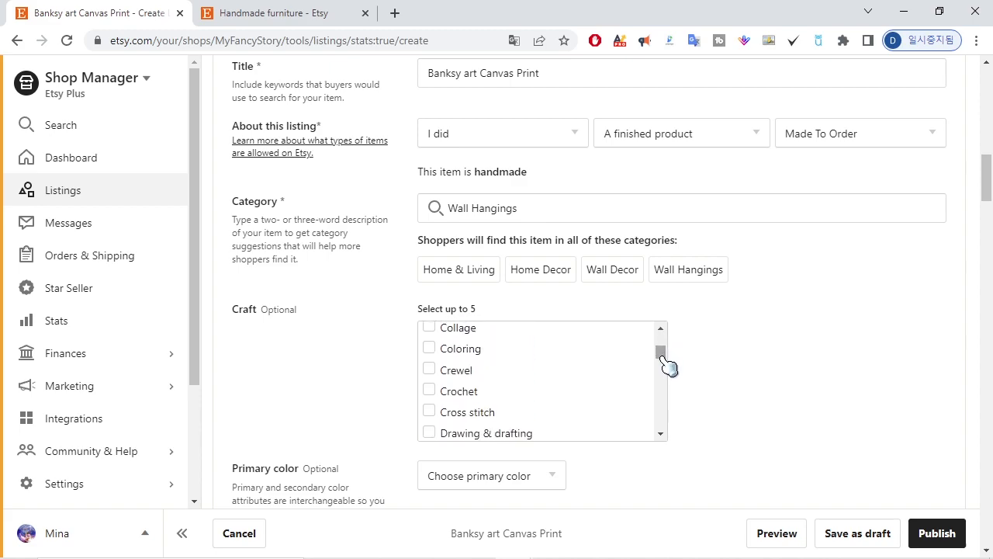
click(431, 351)
click(444, 432)
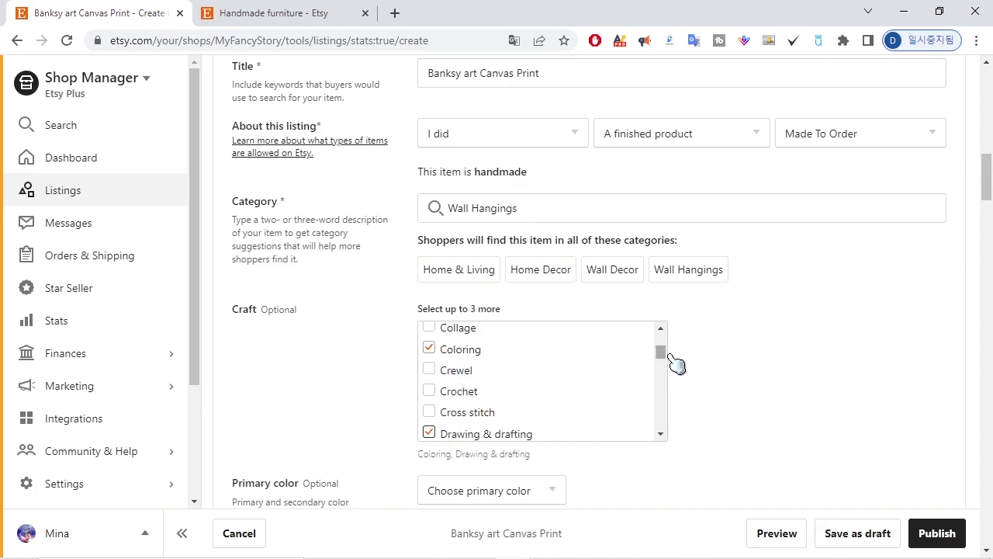
drag(665, 353, 668, 371)
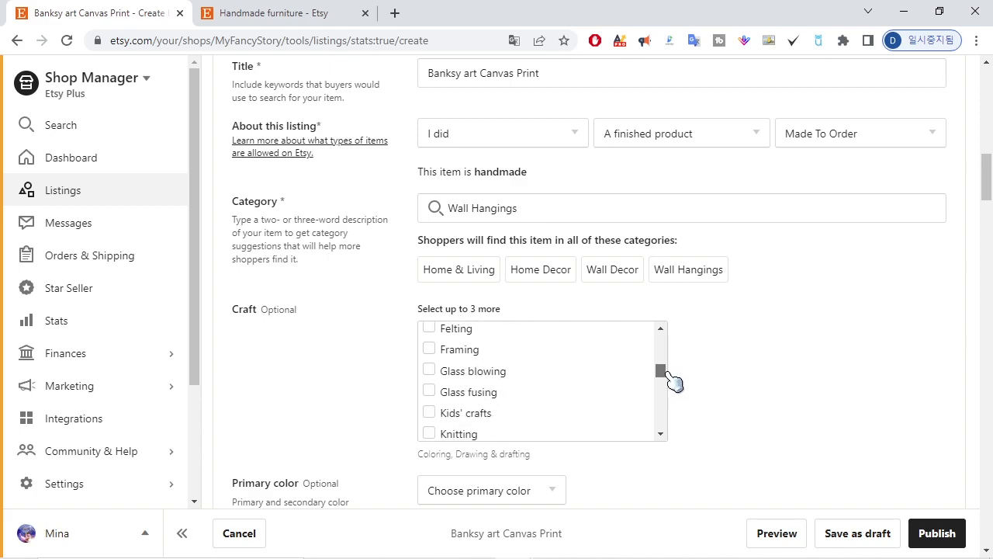
click(429, 349)
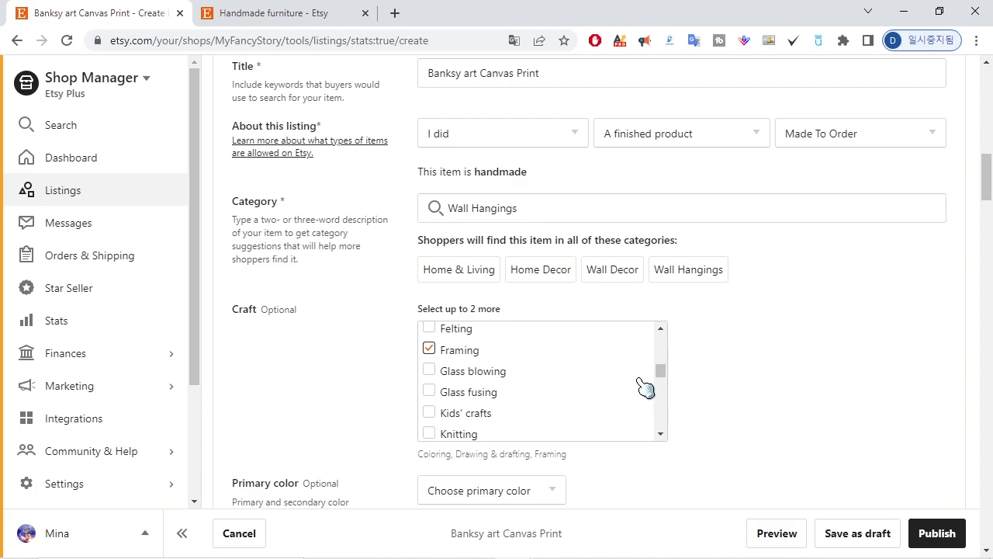
drag(663, 373, 663, 392)
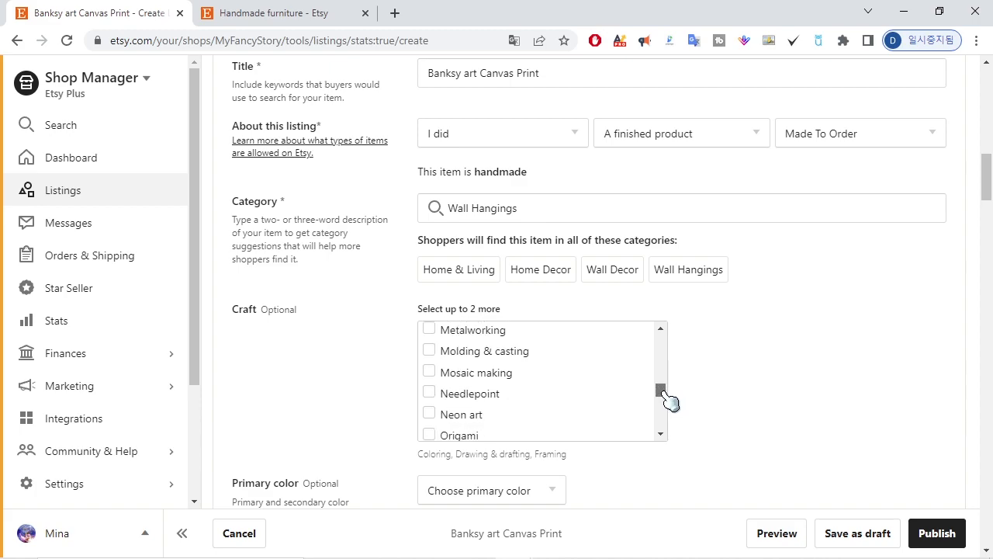
Step: Set the item's primary color to Black
scroll(801, 409, down, 3)
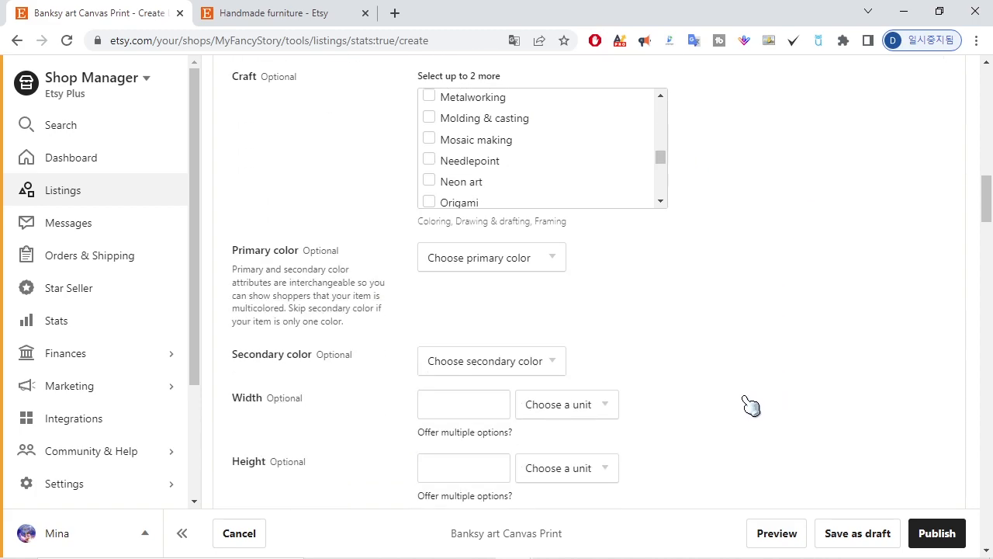
click(523, 270)
click(494, 327)
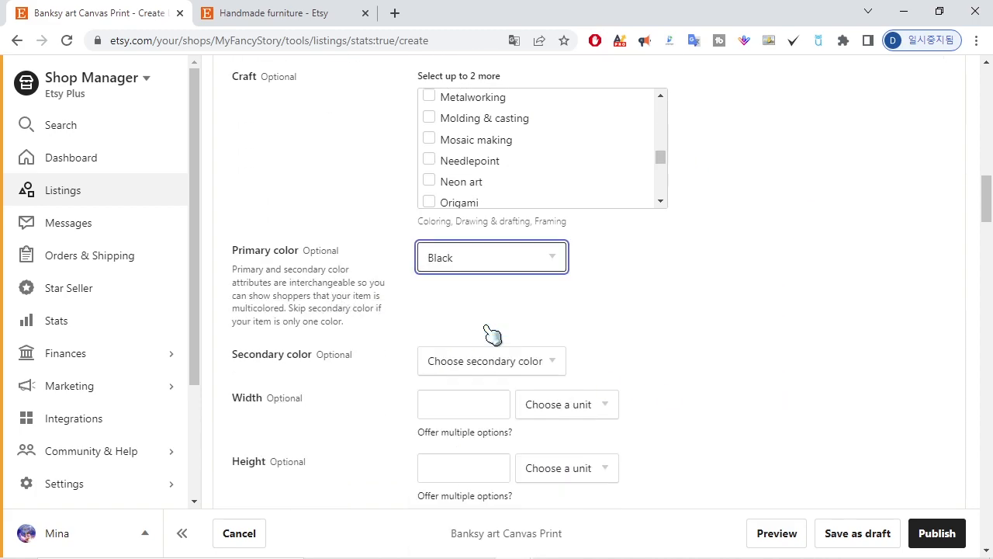
Step: Set the item's width to 14 inches
scroll(694, 326, up, 15)
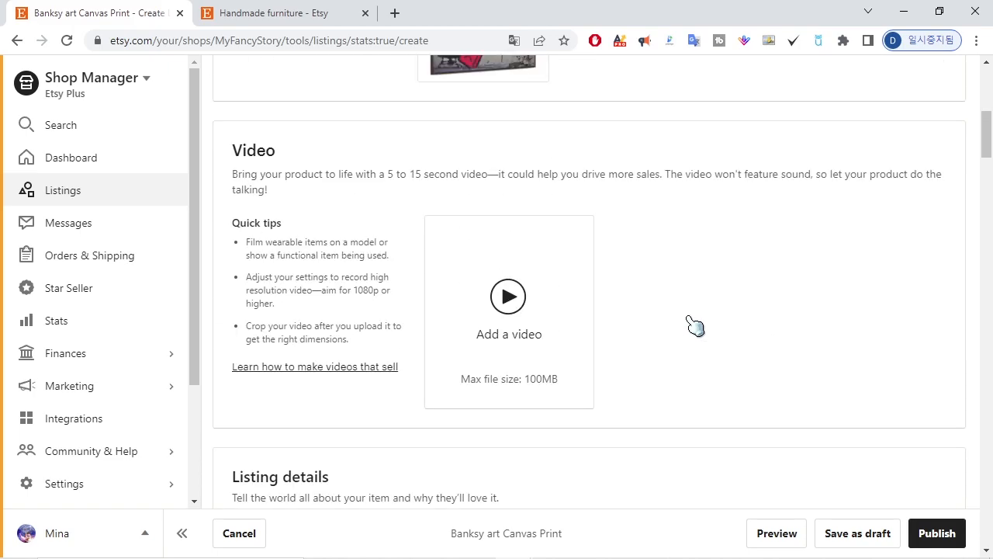
scroll(694, 325, down, 12)
scroll(694, 326, down, 20)
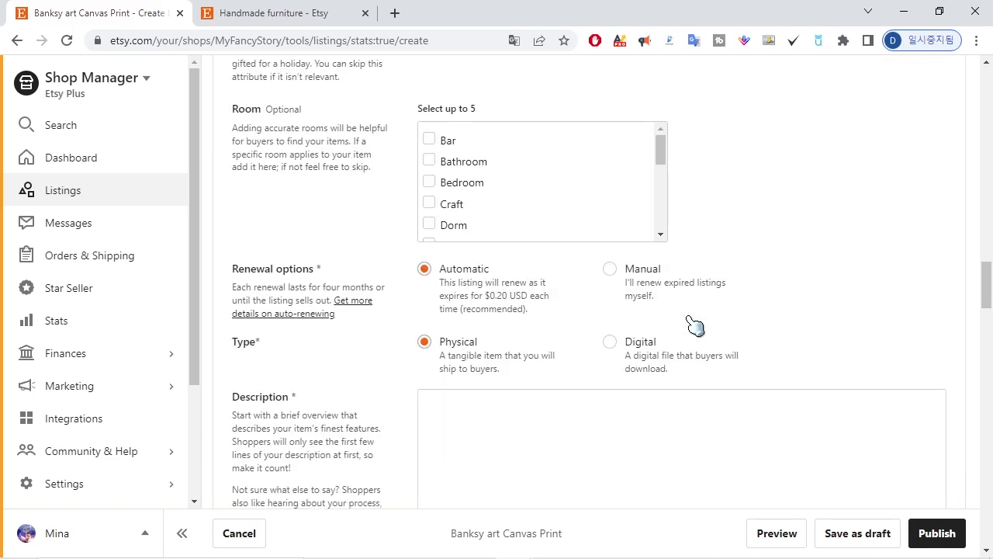
scroll(694, 324, up, 6)
scroll(694, 324, up, 3)
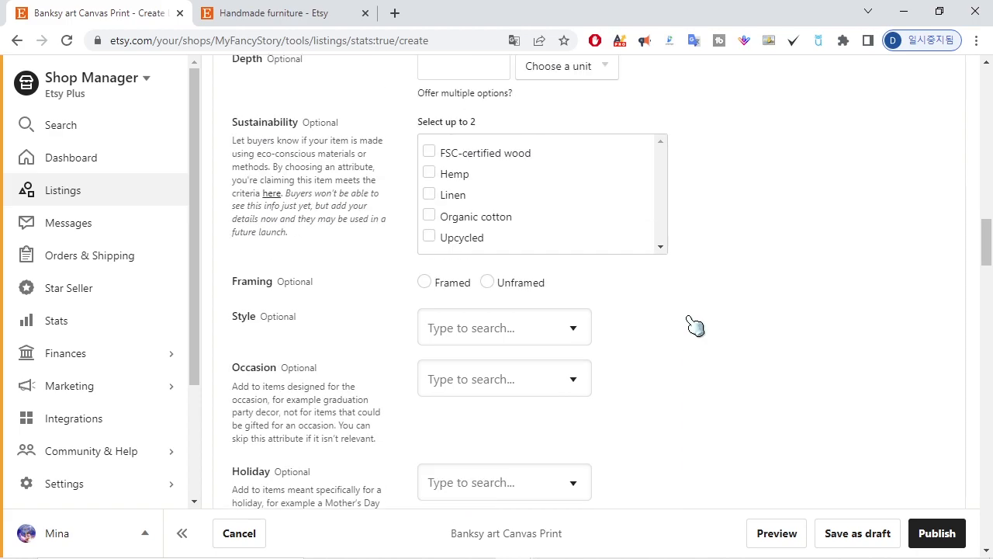
scroll(695, 326, up, 6)
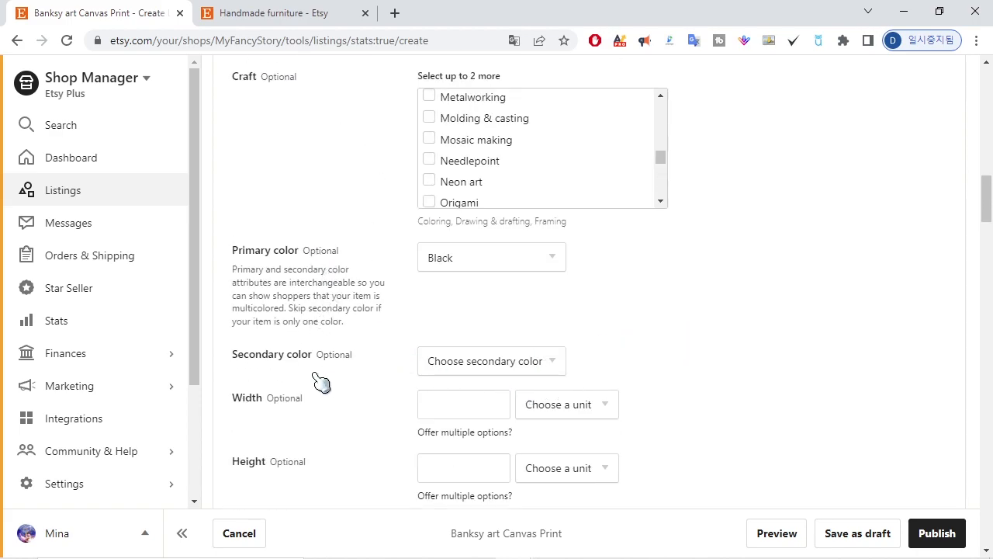
scroll(679, 348, down, 3)
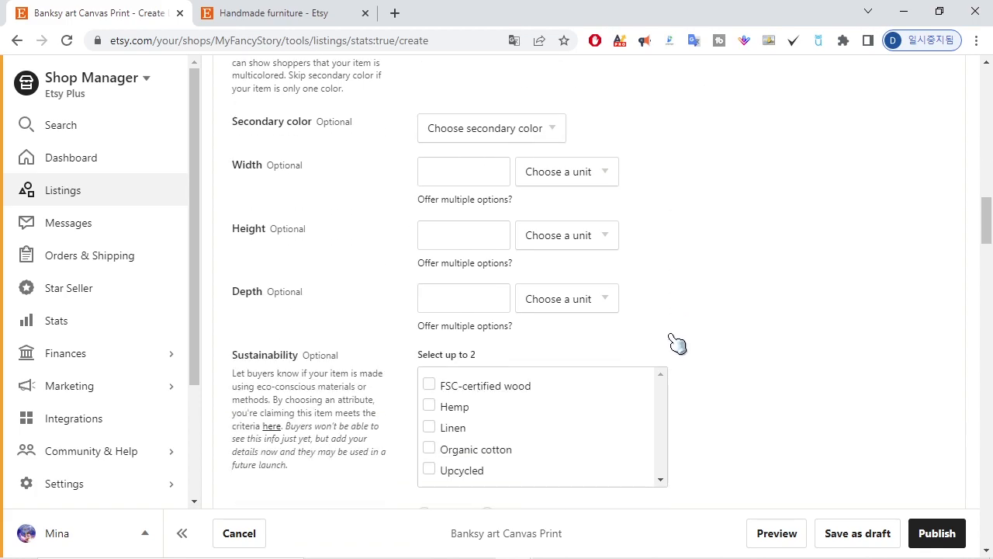
click(459, 181)
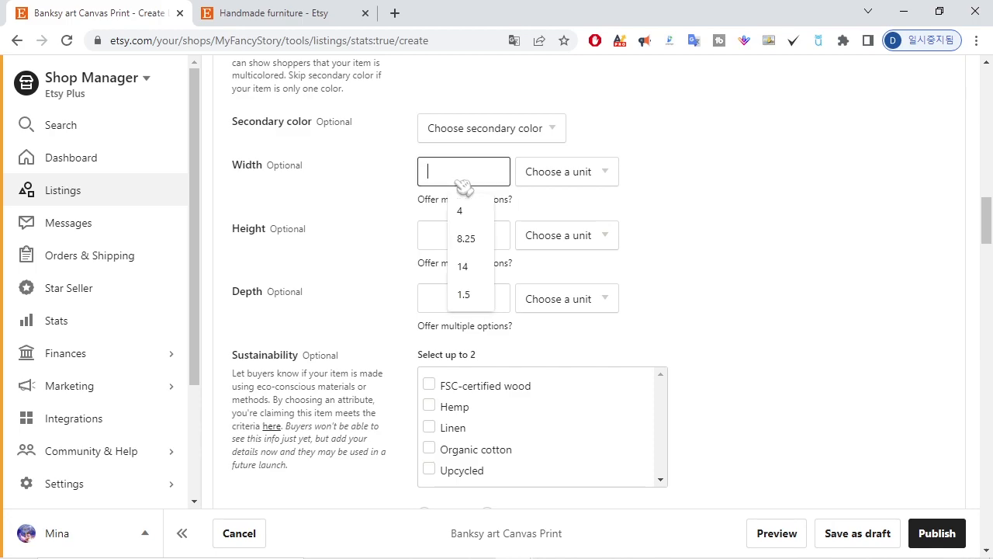
text(14)
click(549, 174)
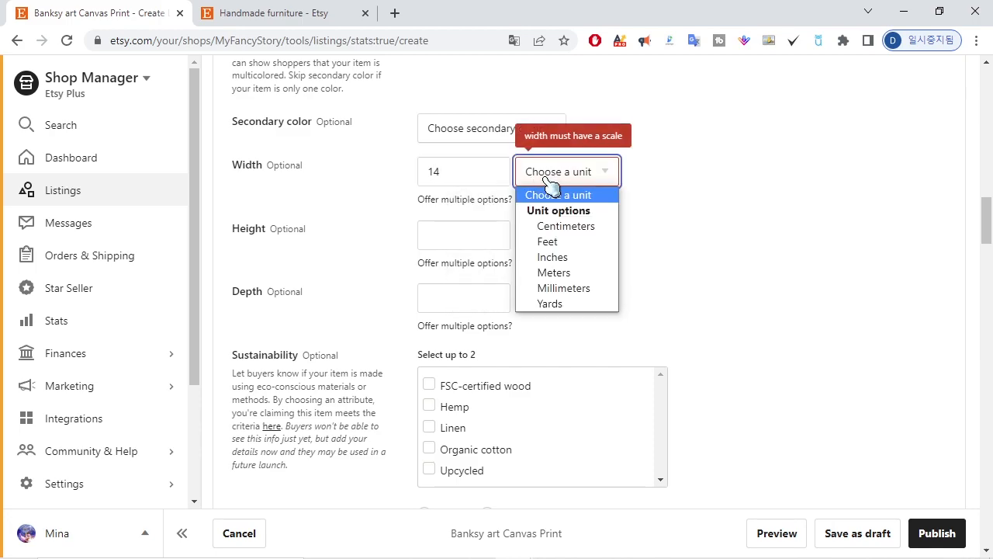
click(543, 257)
Step: Set the item's height to 11 inches
click(475, 243)
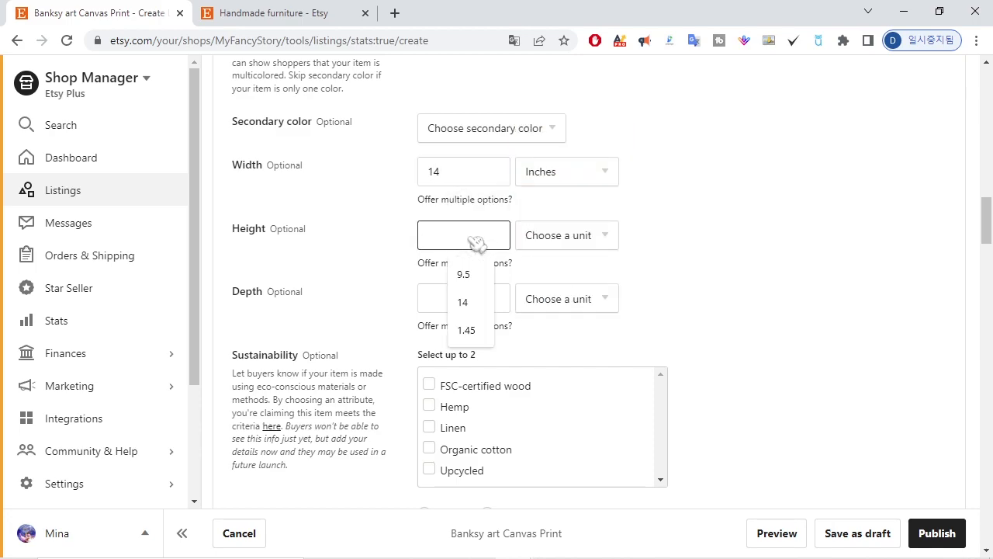
text(11)
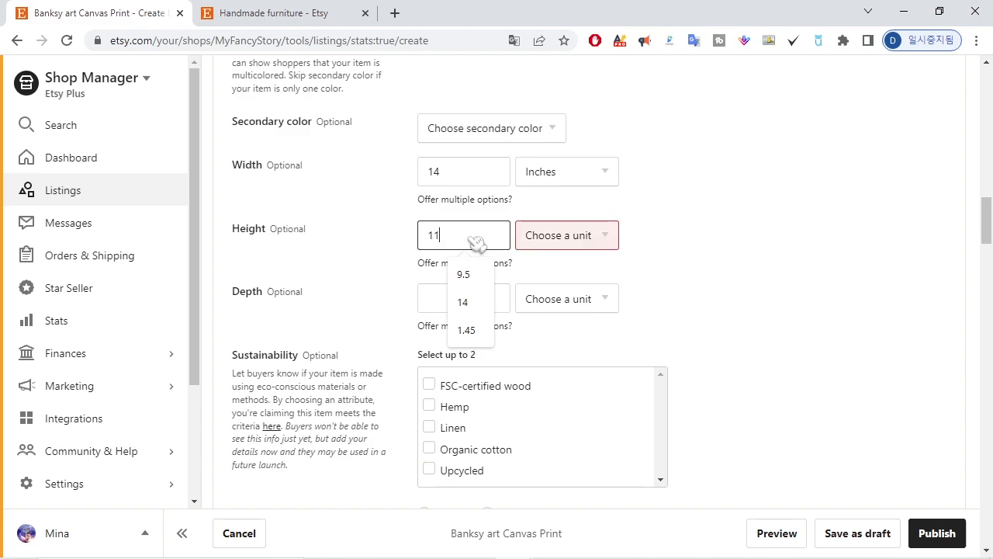
click(555, 241)
click(554, 304)
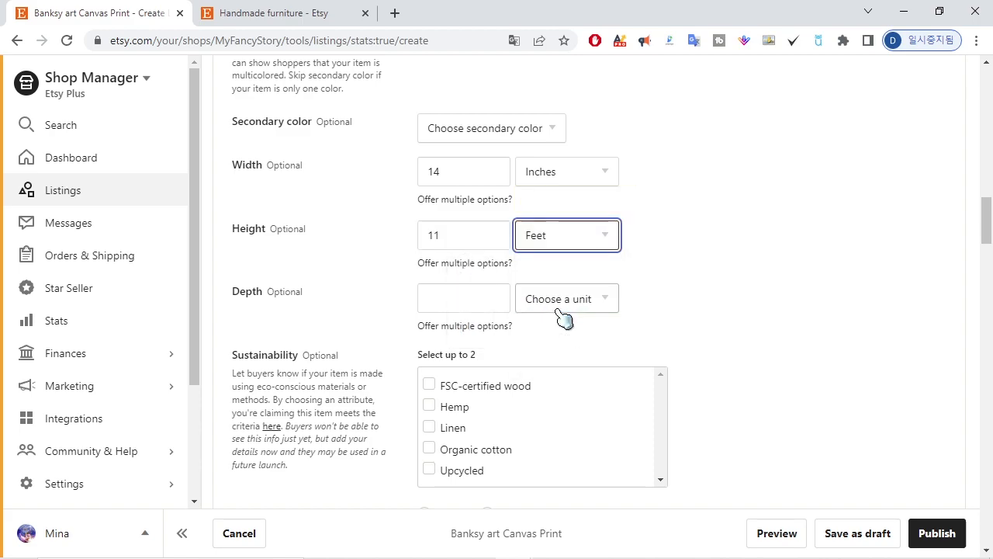
click(566, 245)
click(563, 319)
Step: Set the item's depth to 2 inches
click(460, 303)
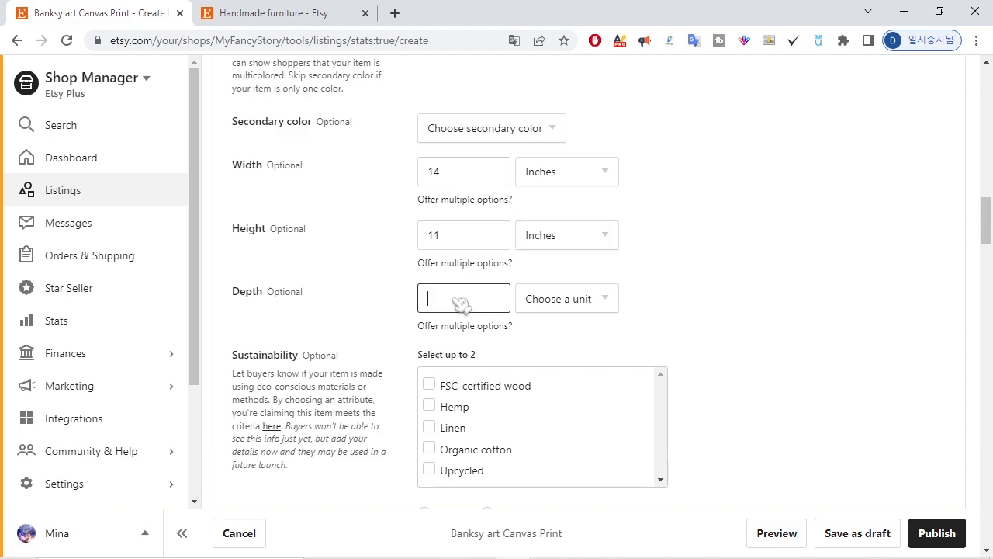
text(2)
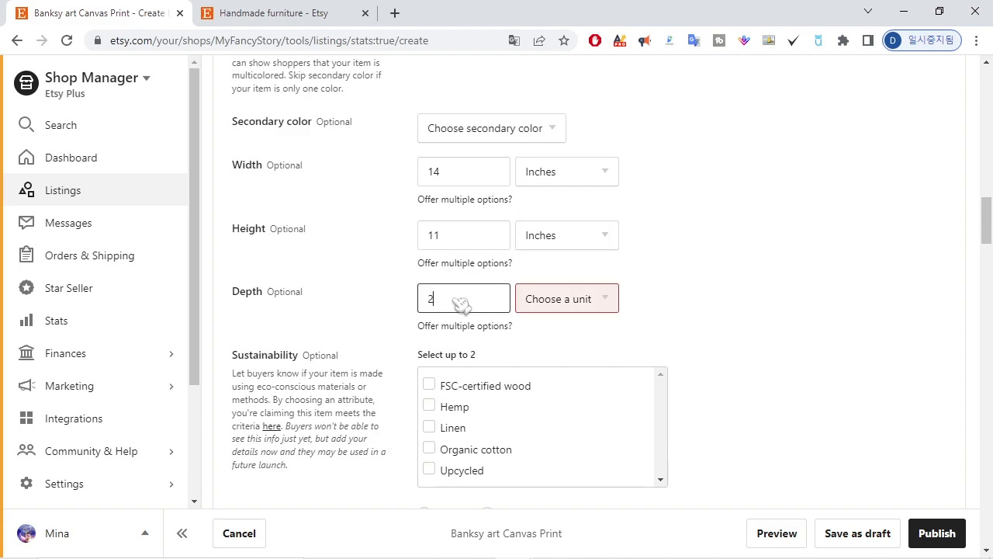
click(547, 299)
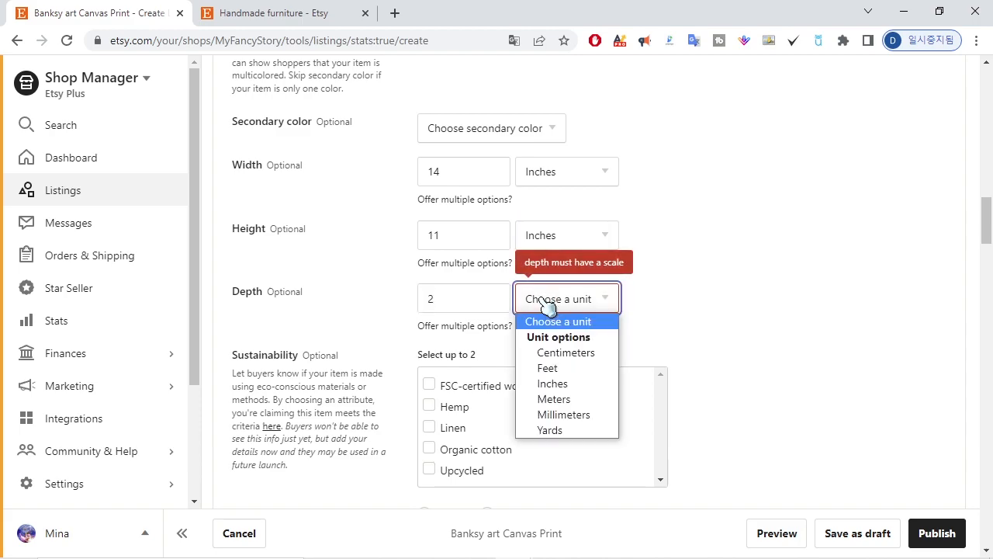
click(572, 382)
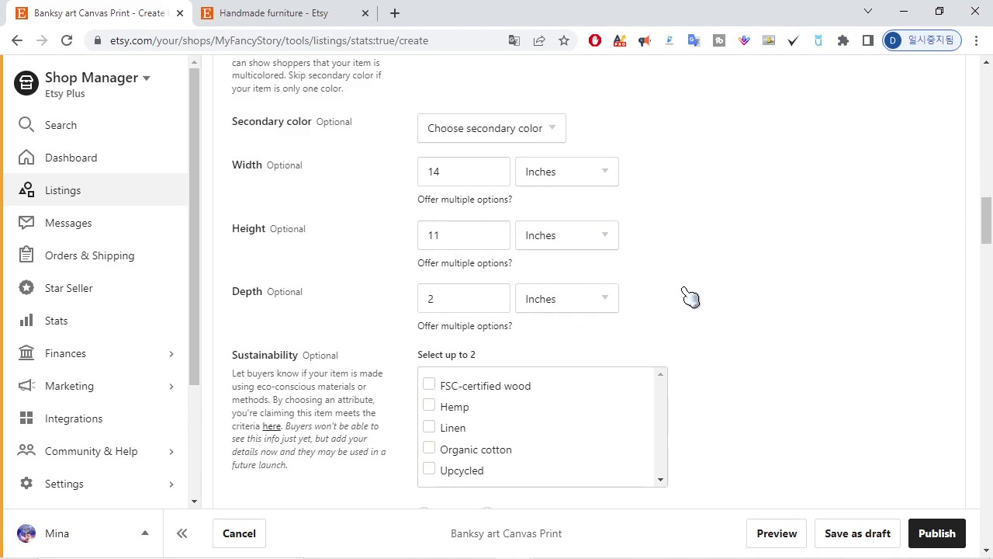
Step: Set the item's framing option to Framed
scroll(689, 296, down, 3)
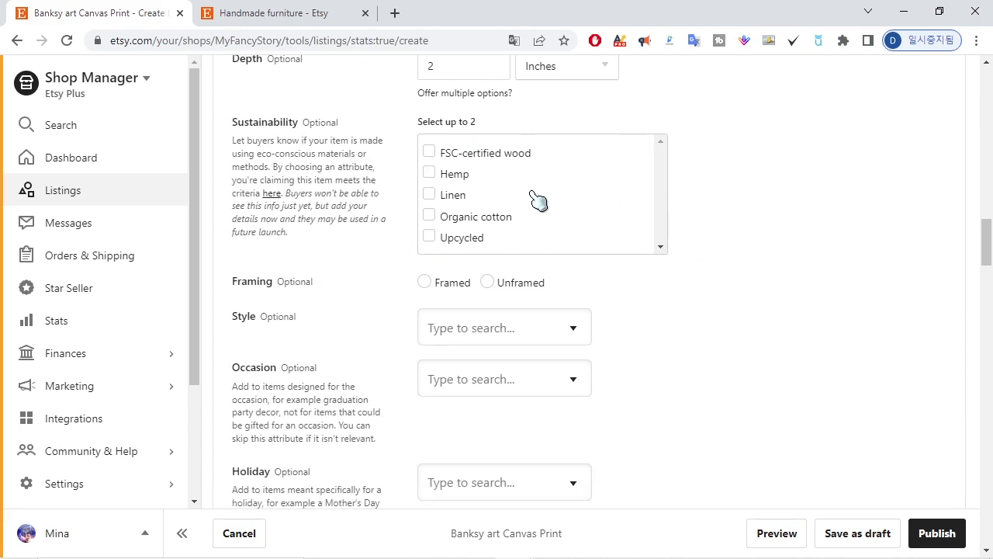
scroll(581, 197, down, 3)
scroll(616, 194, up, 3)
click(426, 284)
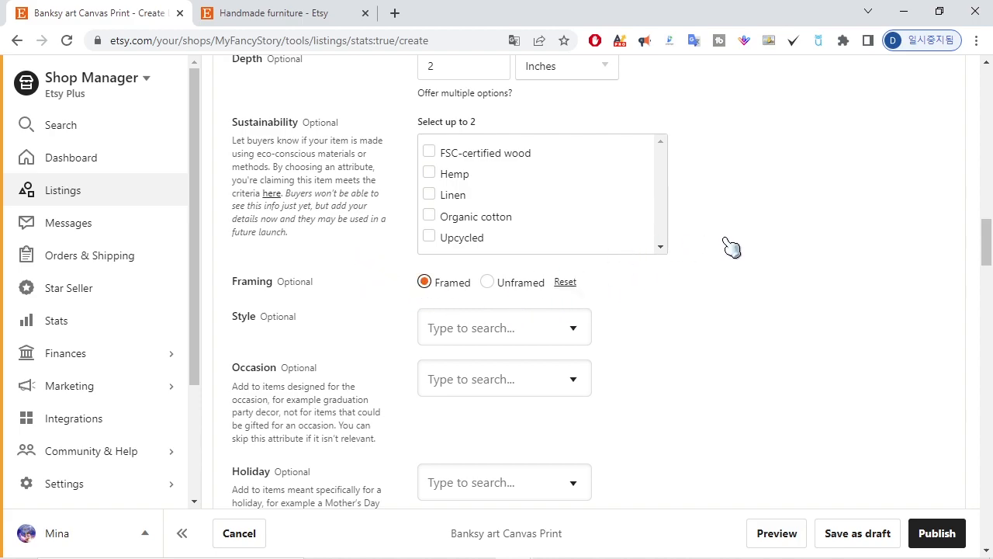
Step: Set the item's style to Art deco
scroll(678, 277, down, 3)
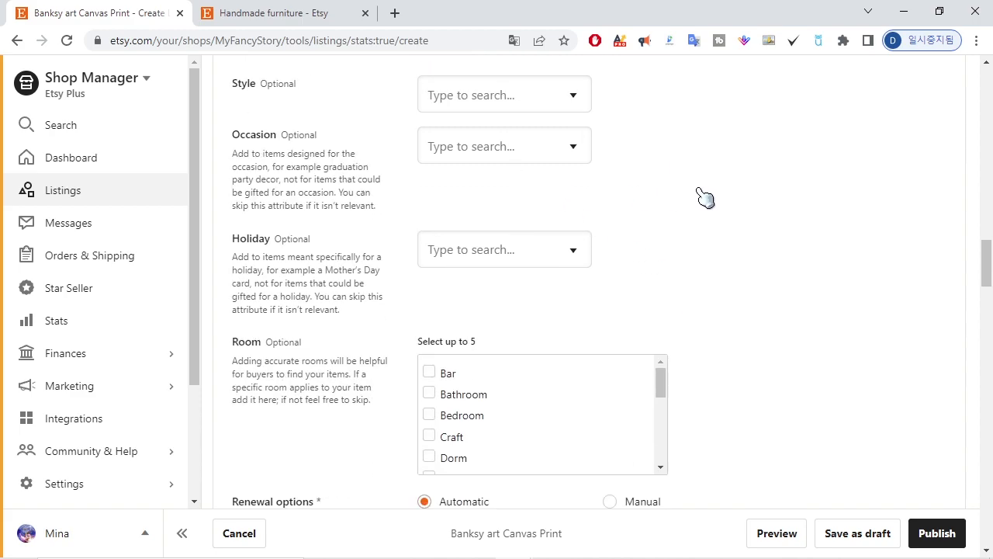
click(545, 104)
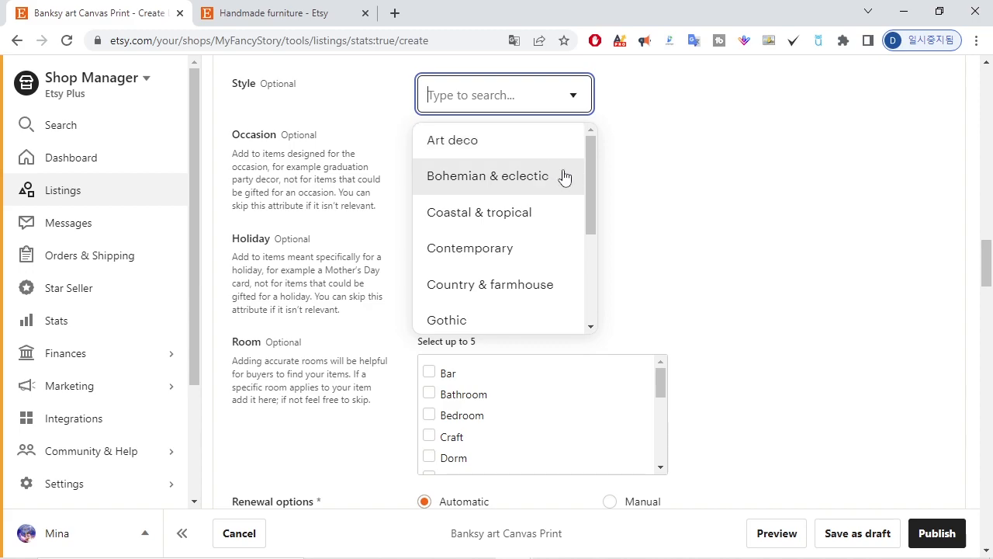
drag(590, 193, 558, 145)
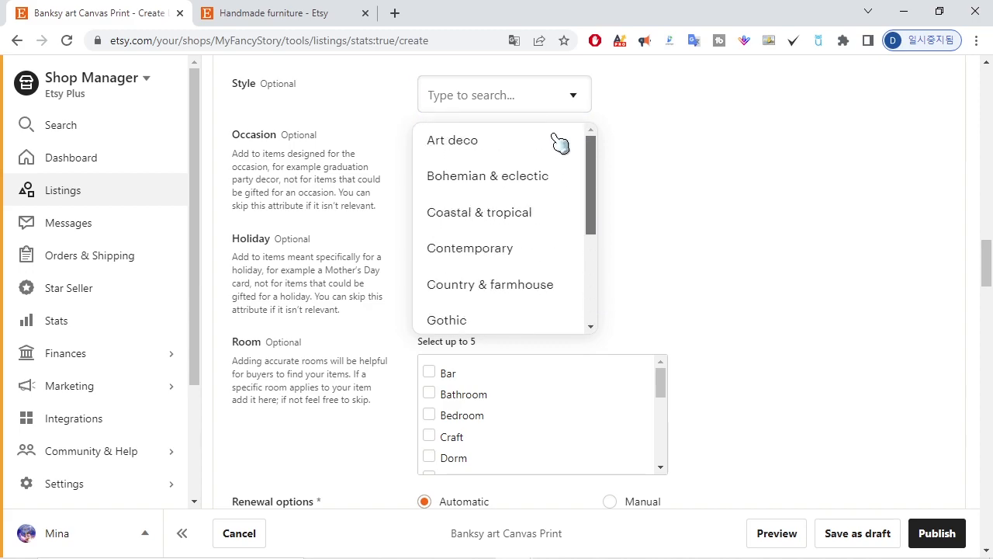
click(470, 142)
Step: Look through the available Occasion and Holiday options without choosing any
click(550, 149)
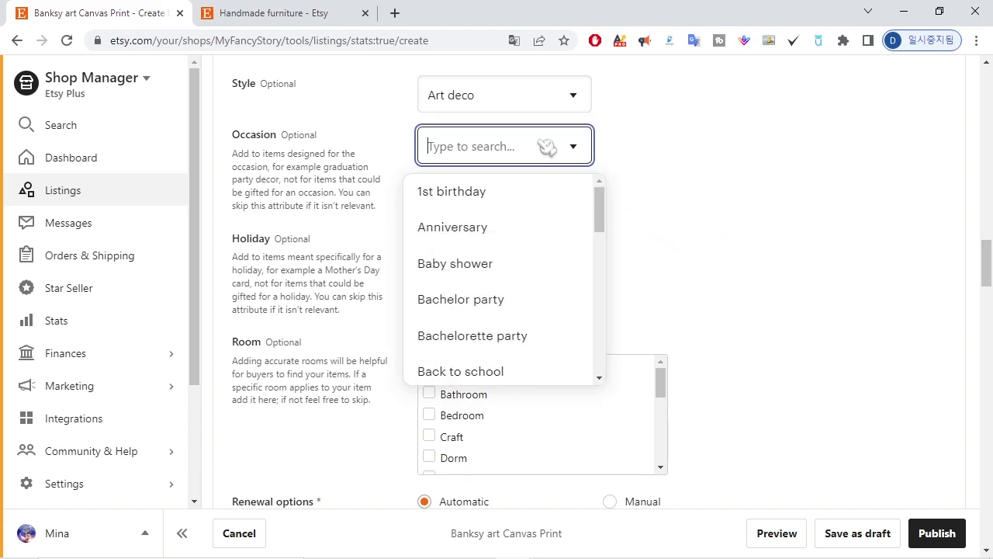
mouse_move(602, 220)
mouse_down()
mouse_move(603, 351)
mouse_move(610, 210)
mouse_up()
click(709, 210)
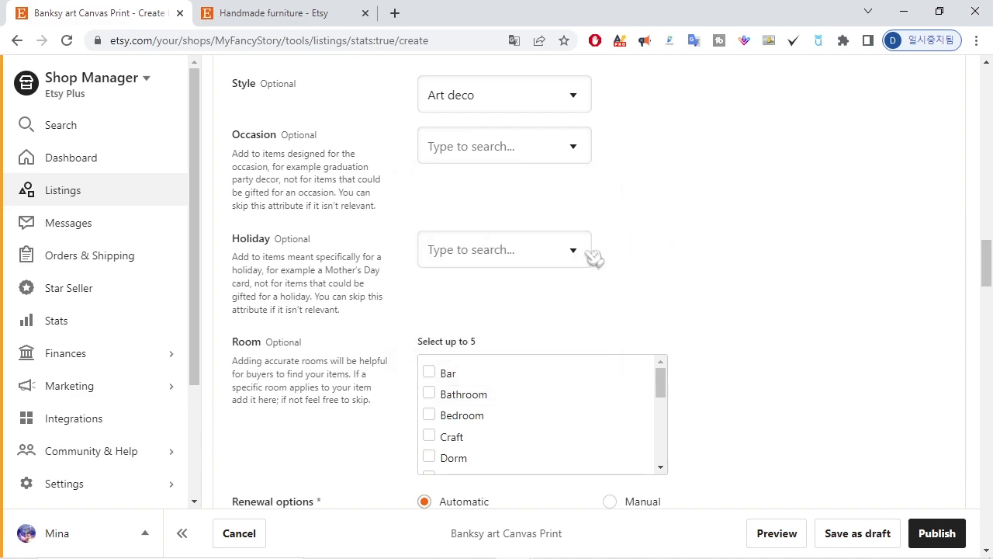
click(578, 258)
drag(592, 313, 696, 281)
click(695, 282)
Step: Select Bedroom, Entryway, Game room, Living room and Office as the rooms the item suits
scroll(643, 284, down, 3)
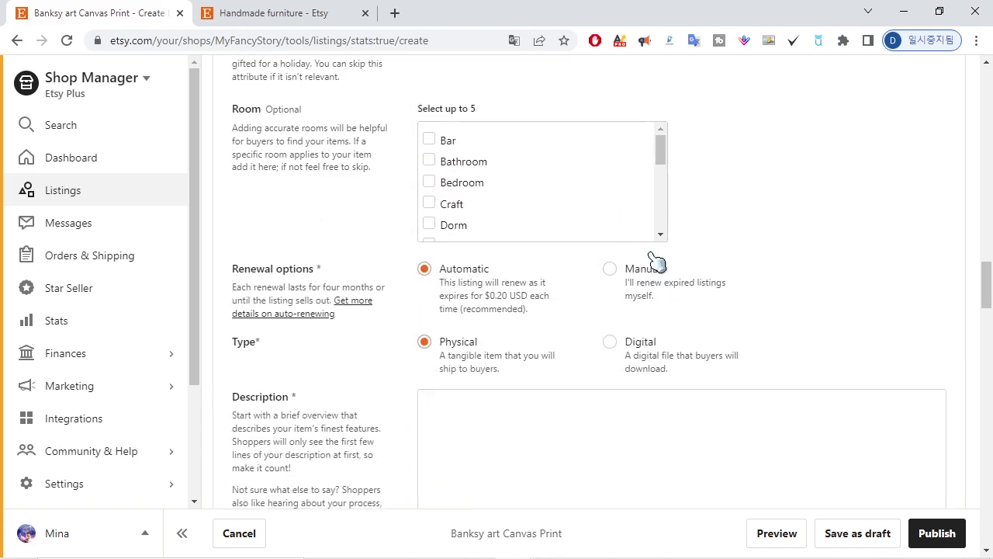
click(429, 182)
drag(668, 152, 670, 162)
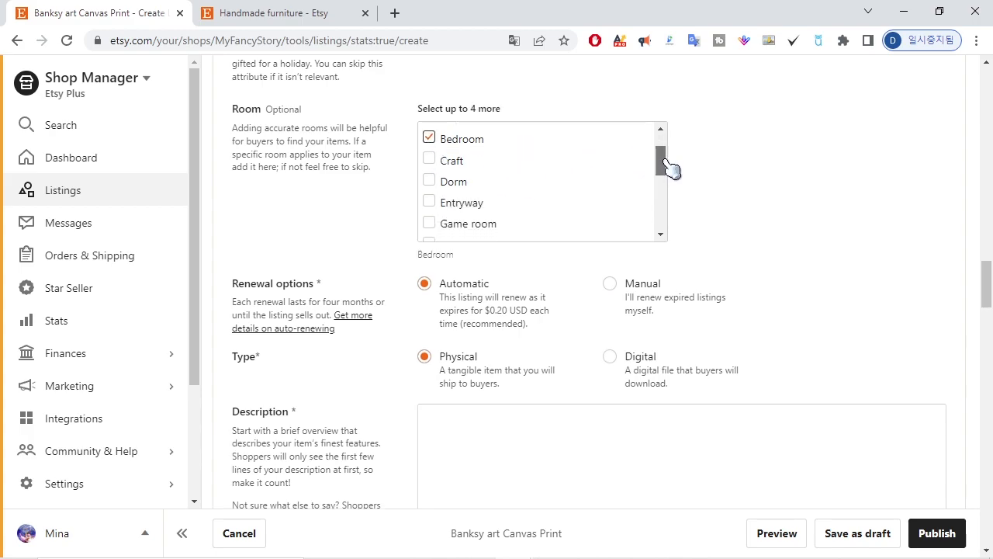
scroll(665, 173, down, 1)
click(429, 204)
drag(665, 176, 664, 196)
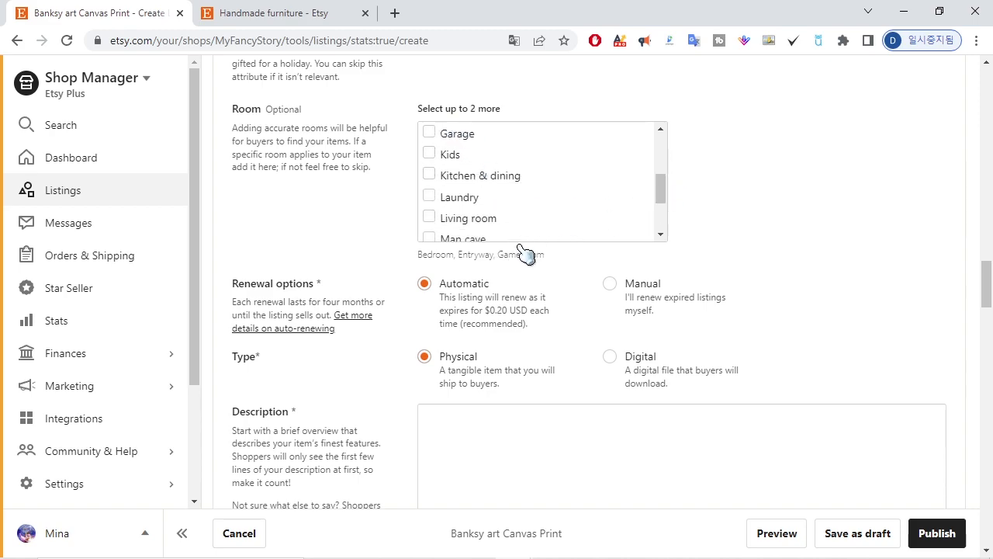
click(430, 218)
drag(660, 189, 664, 209)
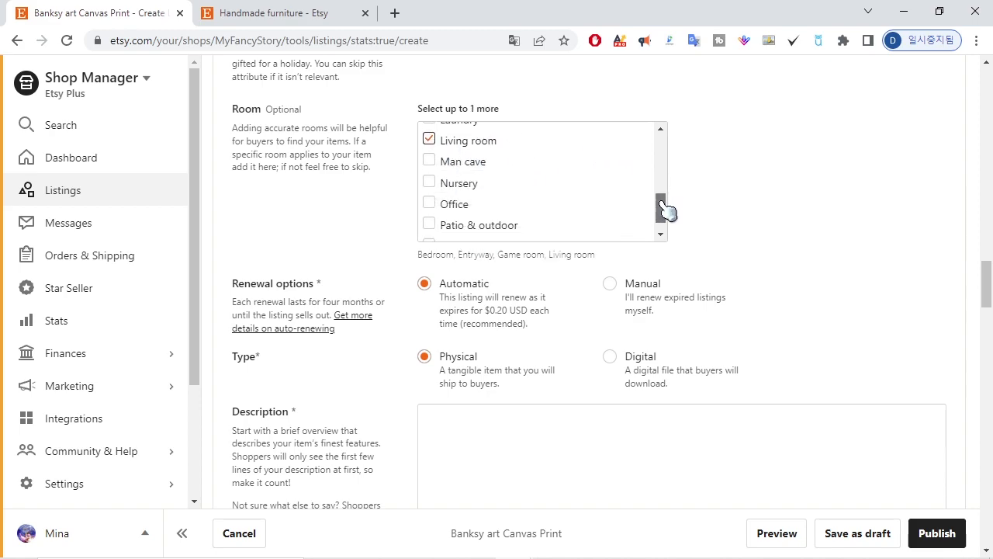
click(433, 204)
scroll(765, 215, down, 3)
scroll(765, 215, up, 3)
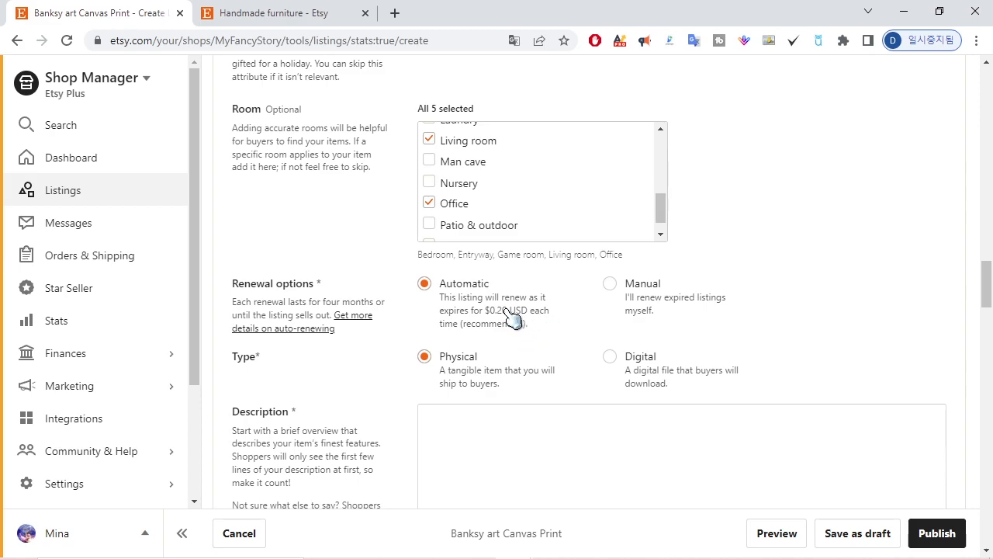
Step: Highlight the automatic renewal fee amount and write 0.20 on a new line in the Notepad notes
double_click(497, 312)
drag(992, 175, 723, 149)
key(Return)
key(Return)
text(0.20)
key(Return)
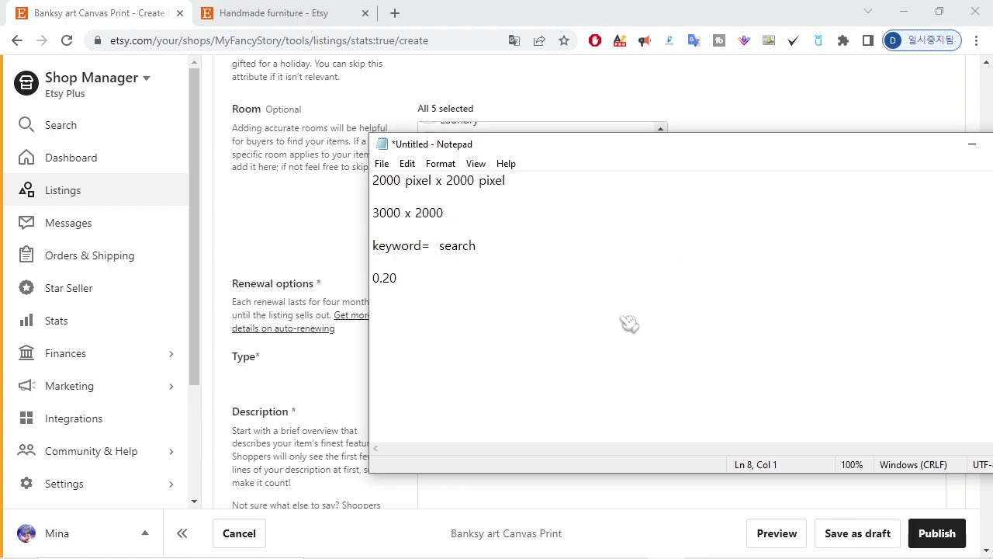
drag(501, 149, 992, 140)
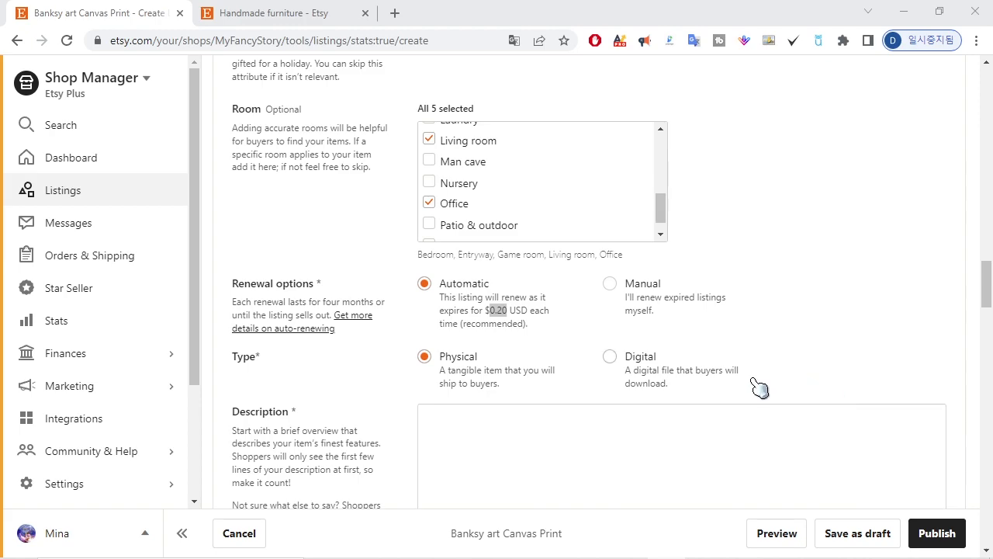
Step: Add the line "tracking#" below 0.20 in the Notepad notes, and move the notes out of view
scroll(749, 379, down, 3)
scroll(749, 379, up, 3)
drag(992, 105, 518, 109)
key(Return)
text(tracking)
key(Return)
key(Return)
key(BackSpace)
key(BackSpace)
text(#)
key(Return)
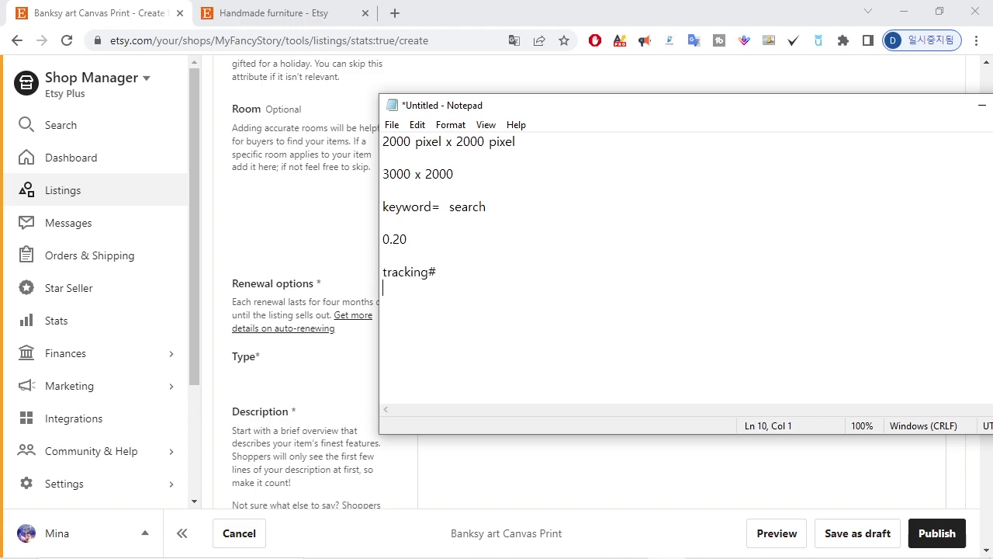
drag(674, 103, 992, 156)
Step: Enter "Banksy art" as the opening line of the listing description
scroll(827, 332, down, 3)
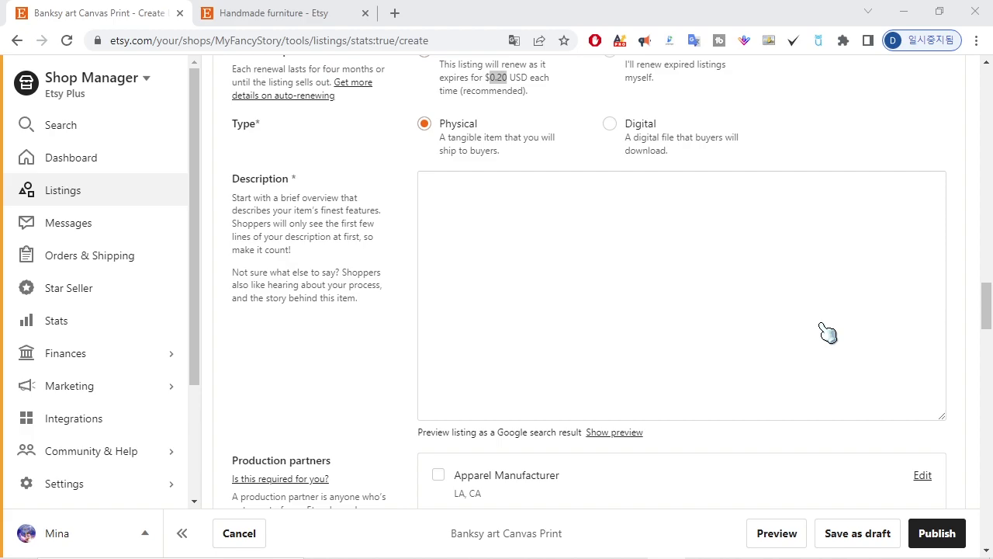
click(827, 331)
click(827, 331)
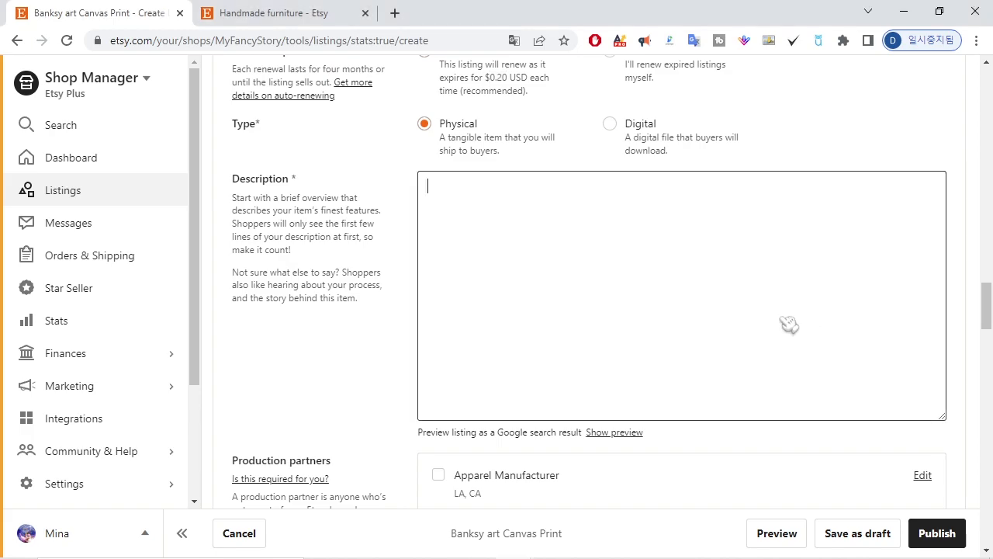
text(Banksy)
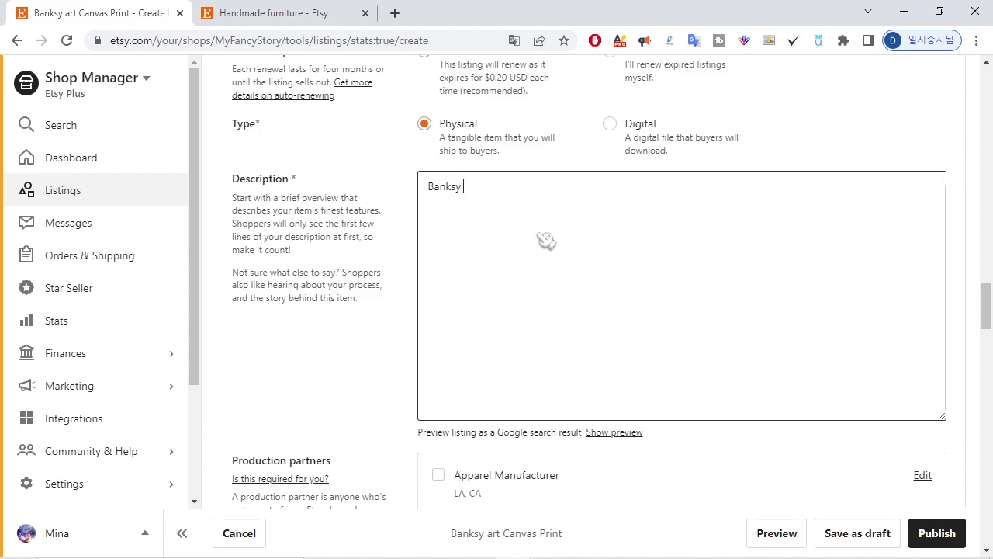
text(art)
key(Return)
Step: Review the available shop sections for the listing, leaving the section set to None
scroll(556, 222, down, 3)
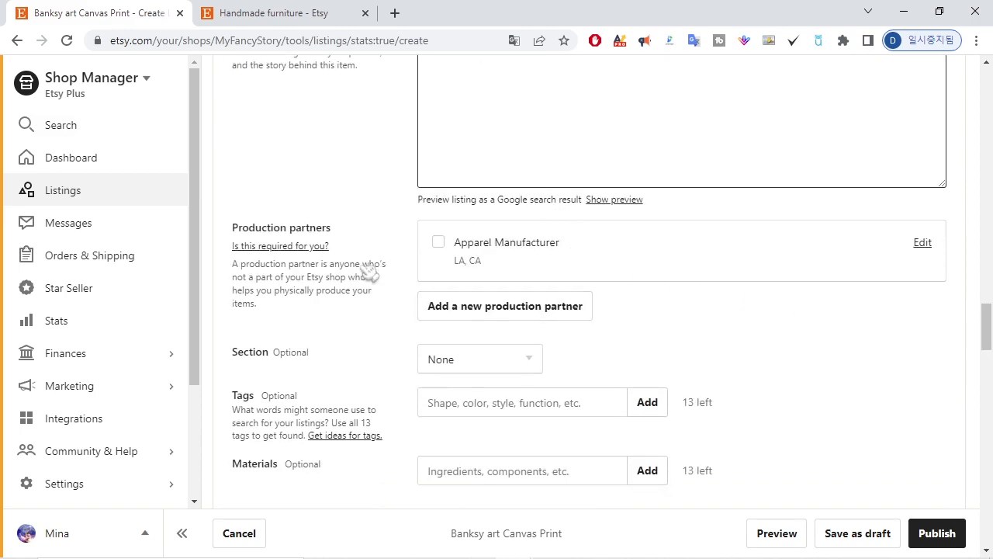
scroll(605, 287, down, 3)
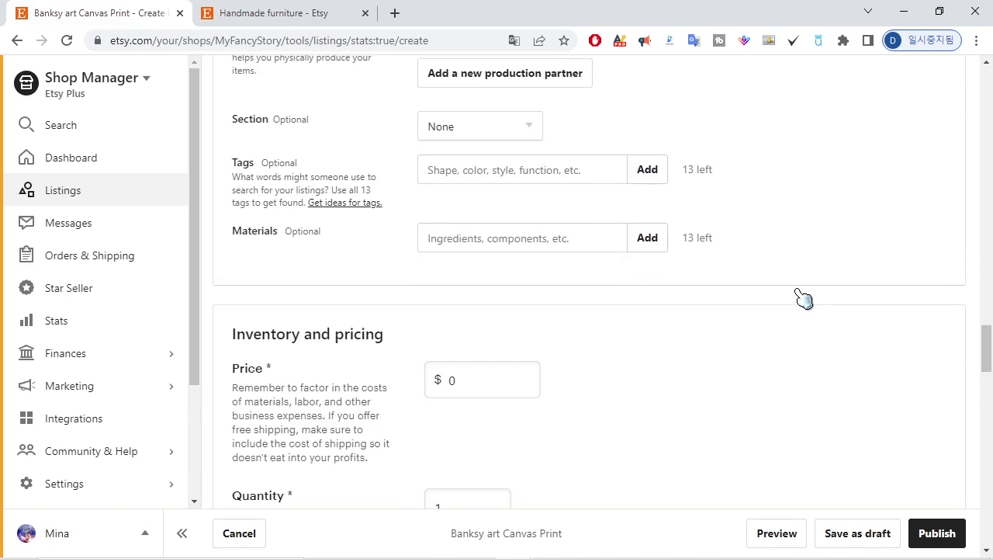
click(527, 128)
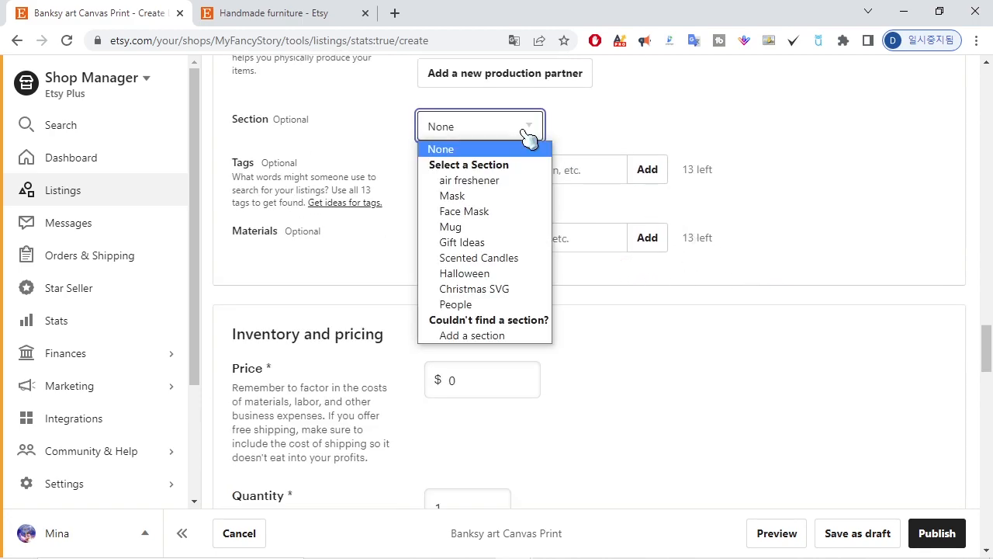
click(528, 133)
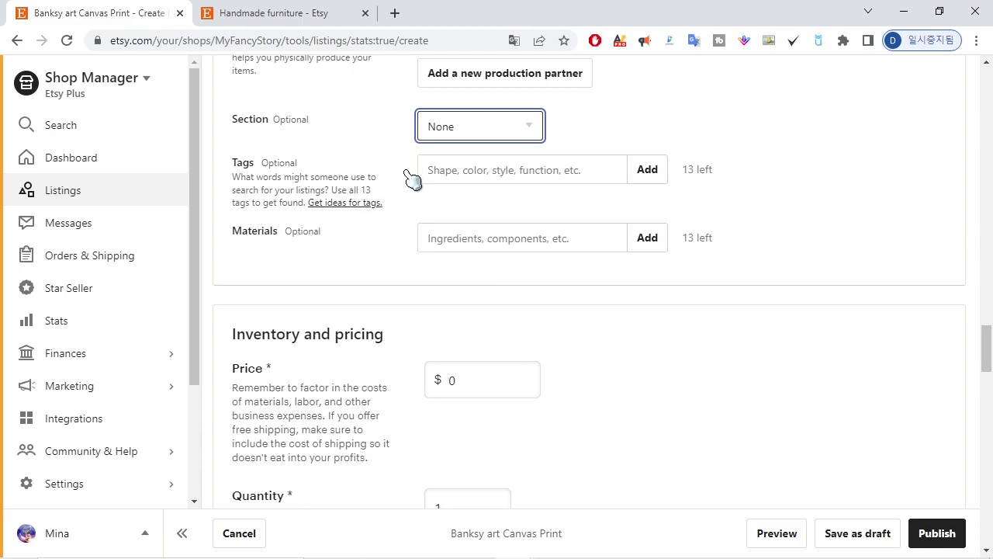
Step: Add the tags street art, banksy art and banksy graffiti to the listing
click(531, 171)
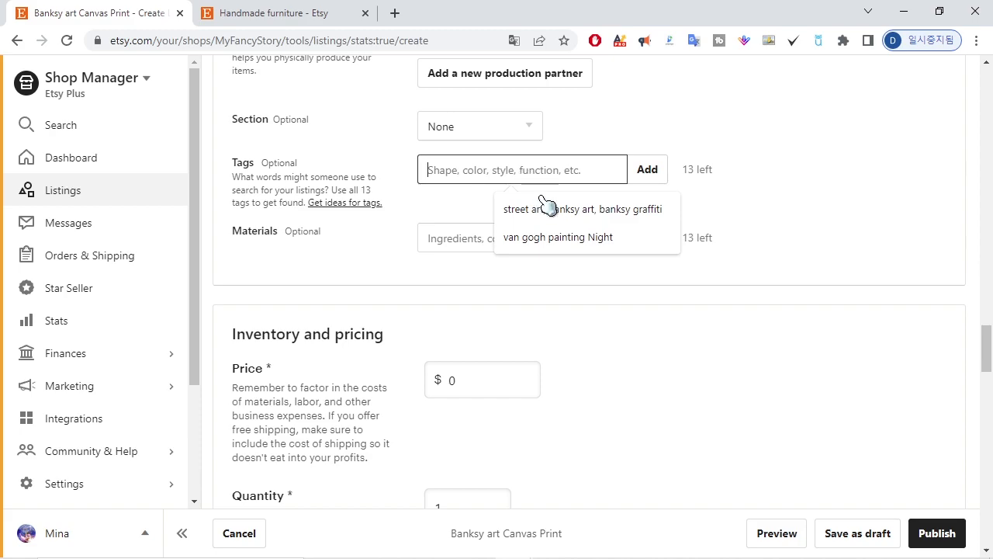
click(546, 209)
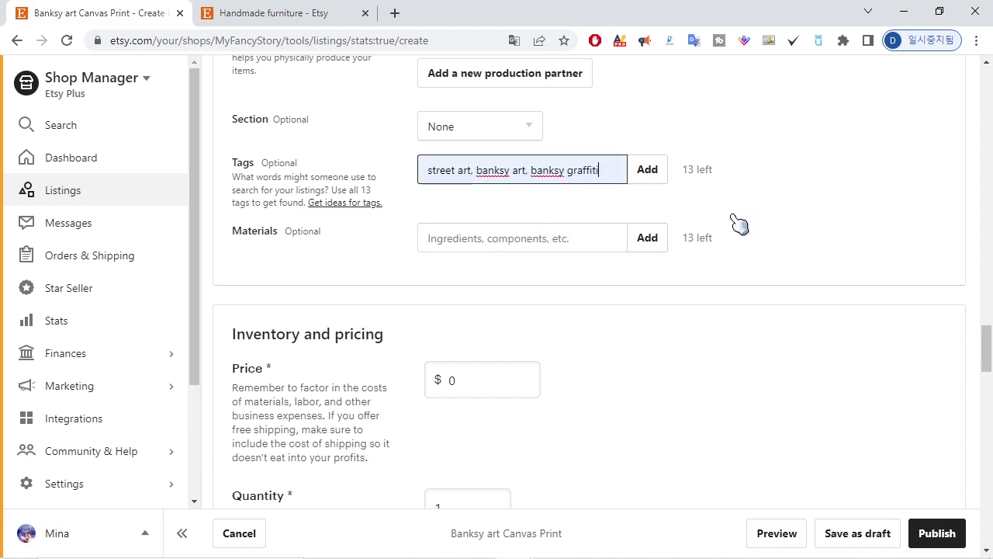
click(647, 173)
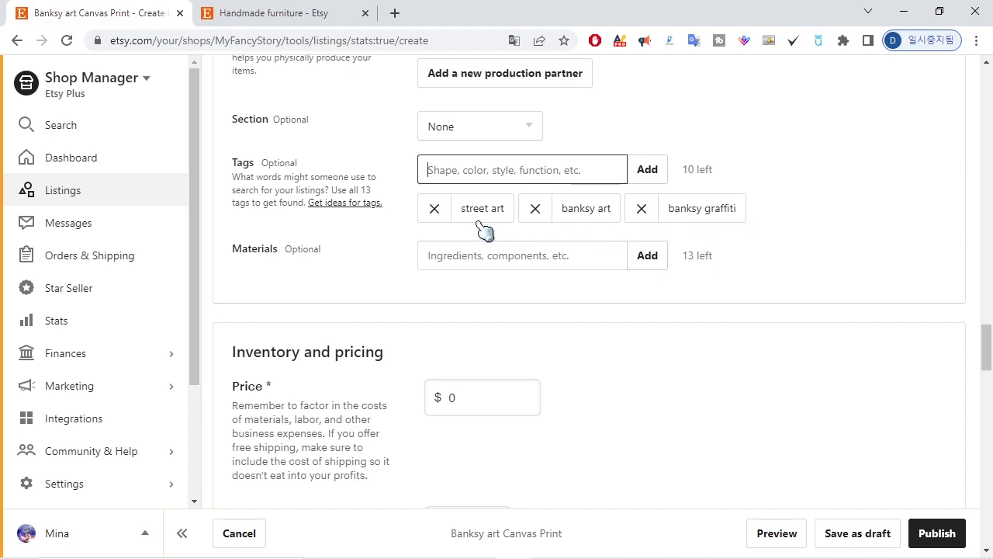
click(519, 177)
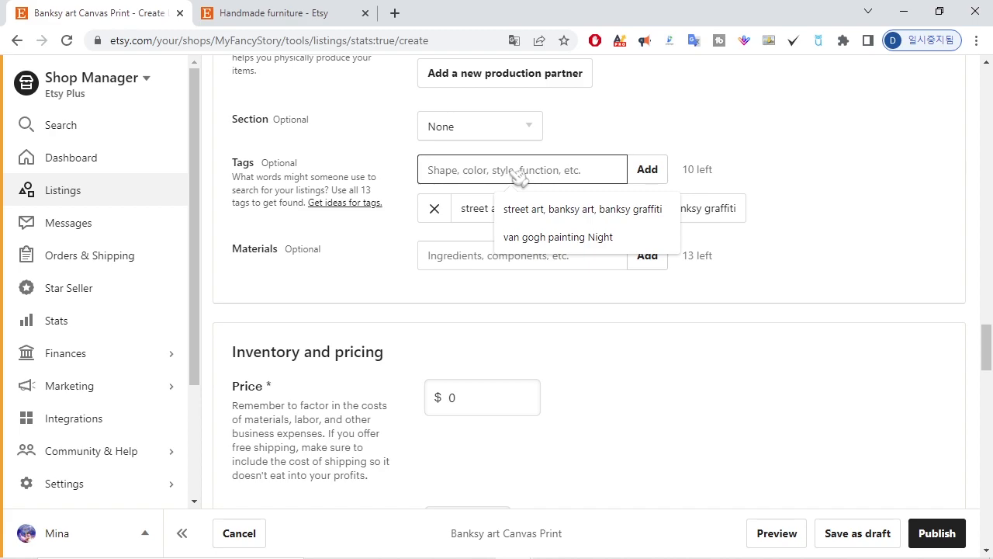
click(859, 222)
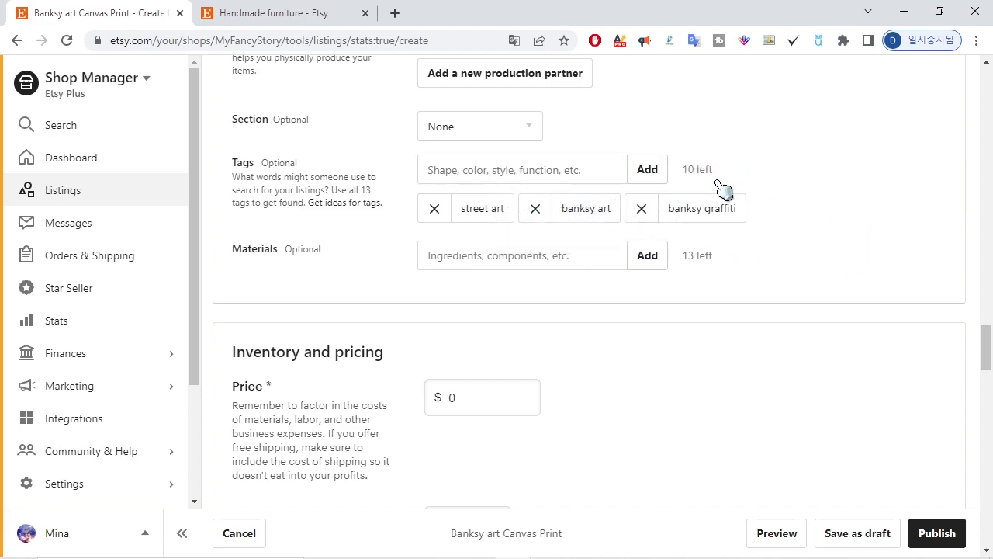
Step: Add Canvas to the listing's materials
click(536, 262)
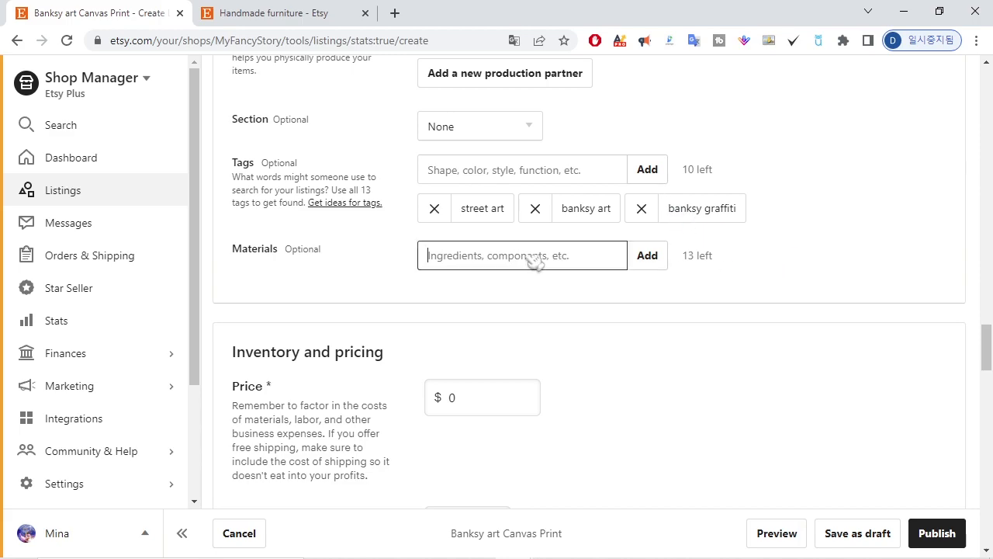
text(Canvas)
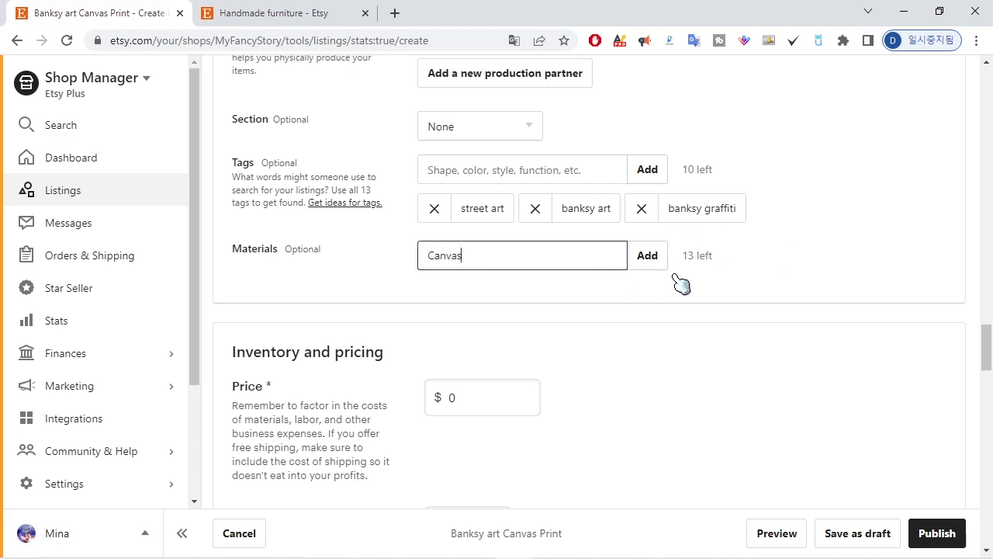
click(652, 260)
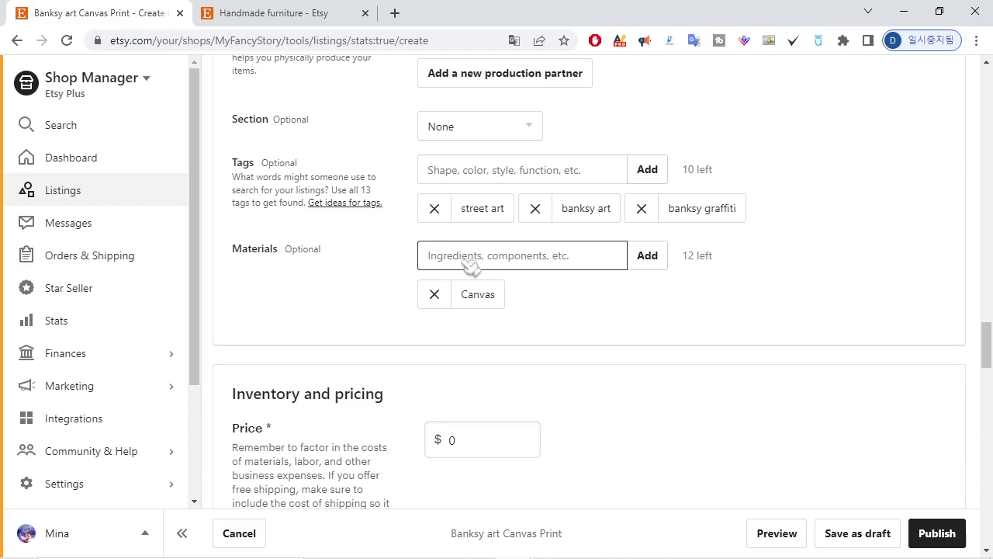
Step: Set the listing's price to $25.99 and its quantity to 10
scroll(732, 286, down, 3)
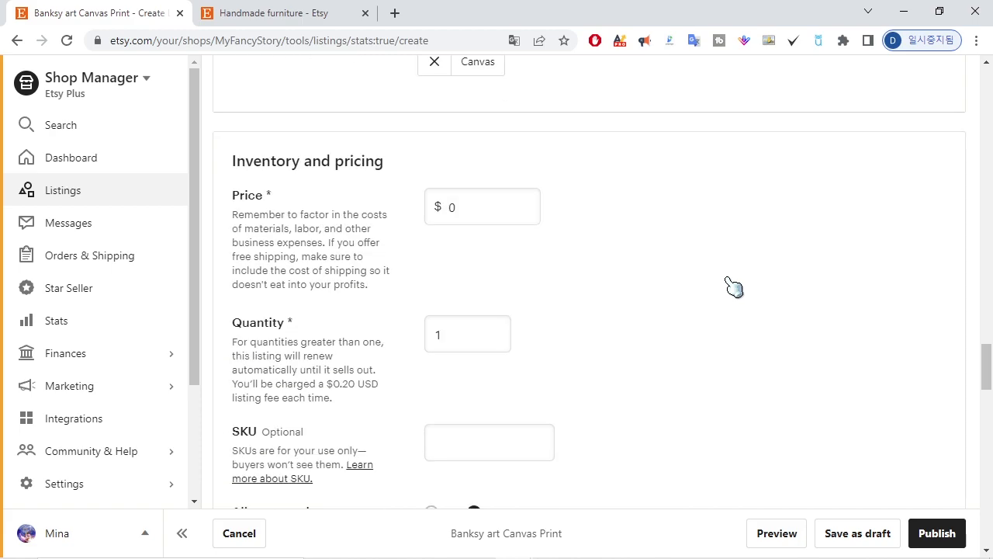
click(504, 216)
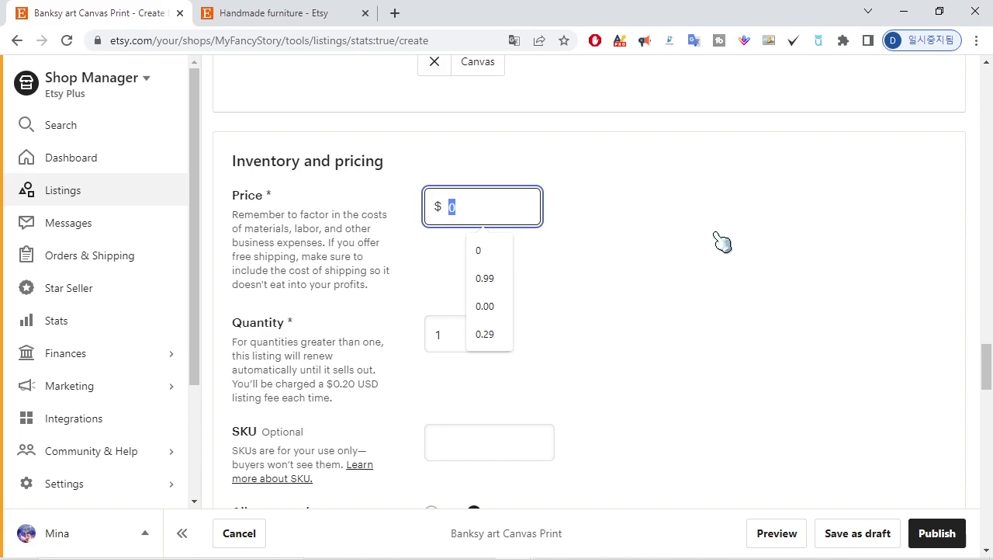
text(25.99)
click(722, 242)
click(473, 337)
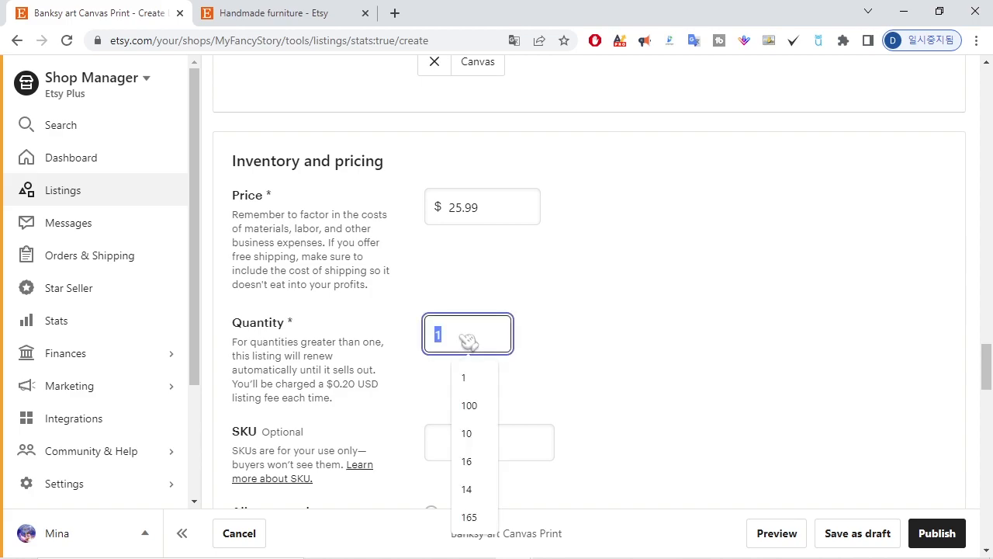
text(10)
click(621, 307)
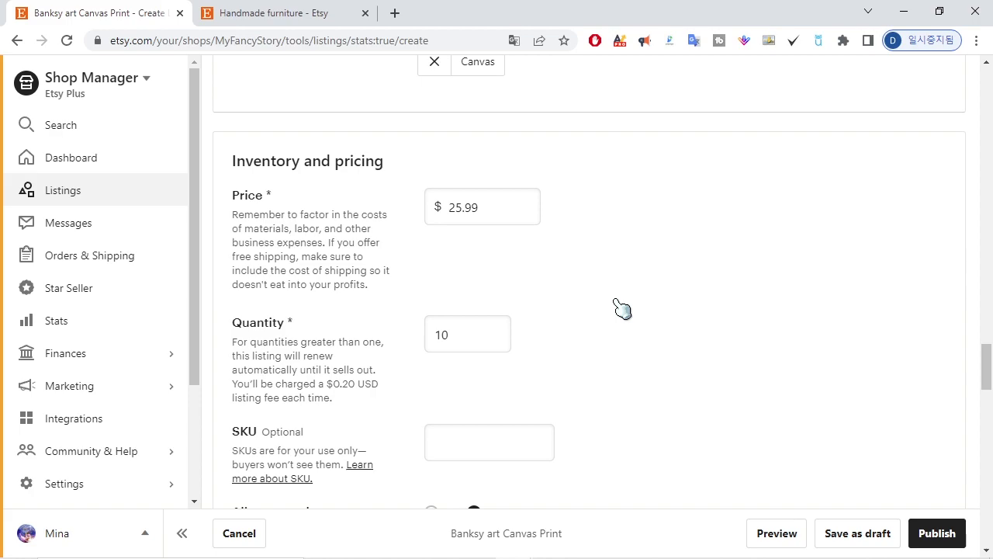
scroll(598, 302, down, 3)
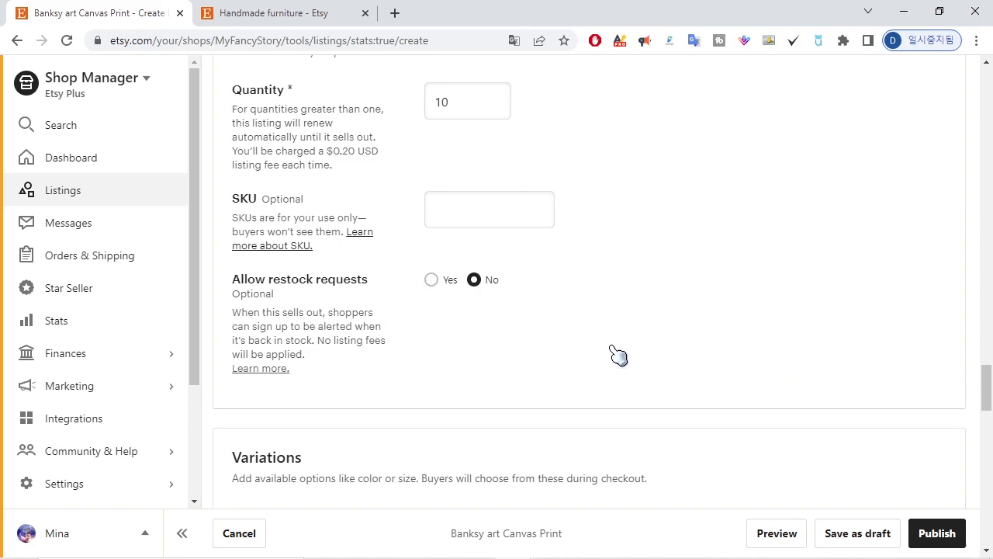
Step: Allow restock requests for the listing and add Size and Primary color as its variation types
click(431, 282)
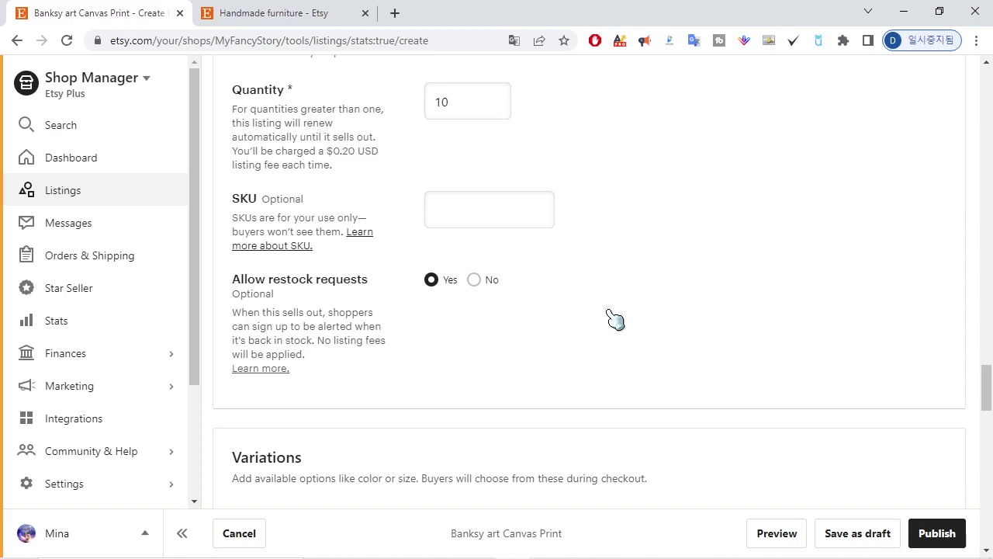
scroll(621, 320, down, 3)
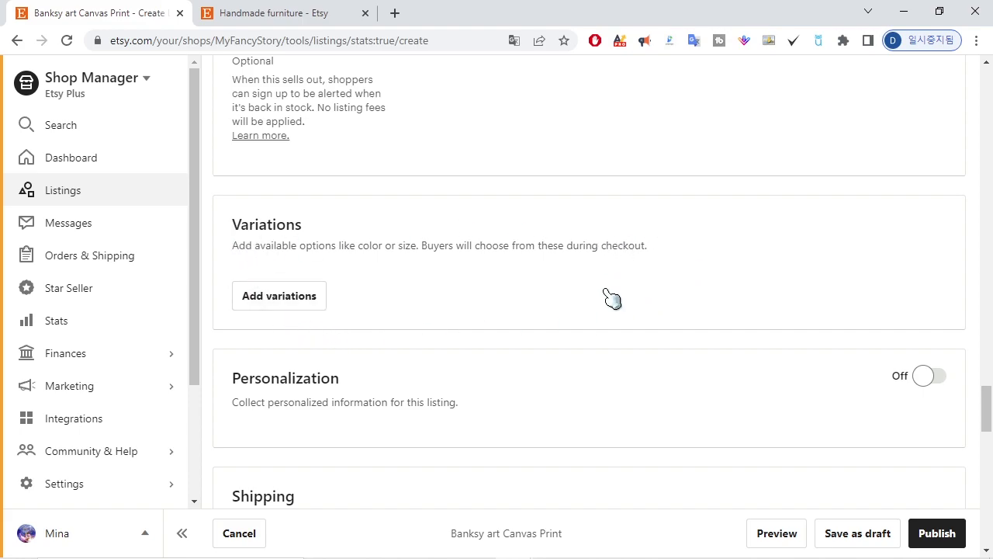
click(303, 307)
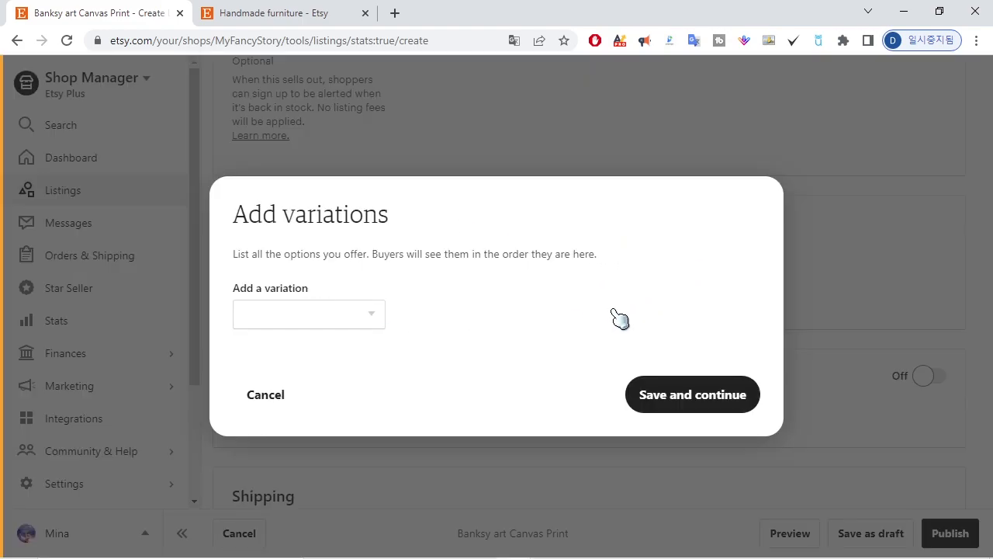
click(377, 321)
scroll(377, 233, down, 1)
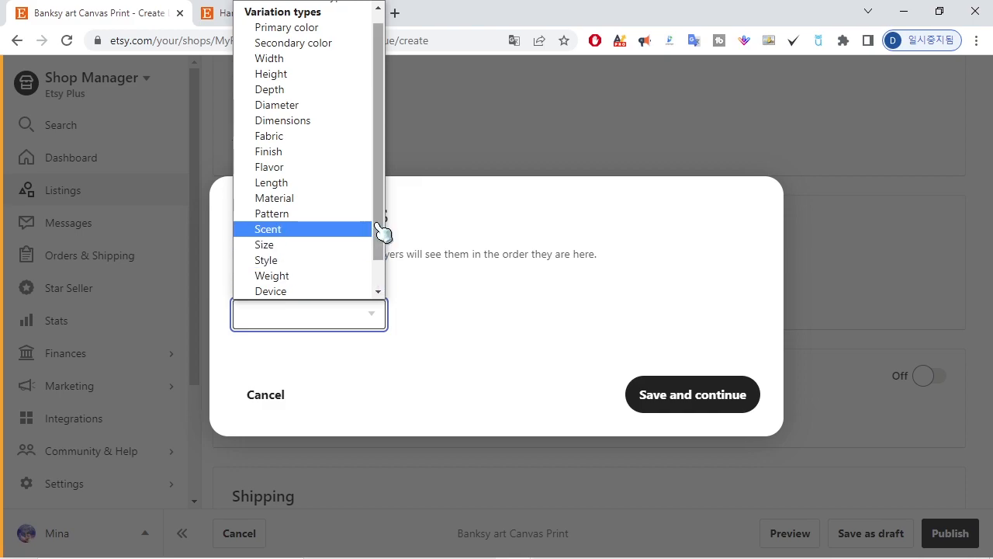
click(348, 247)
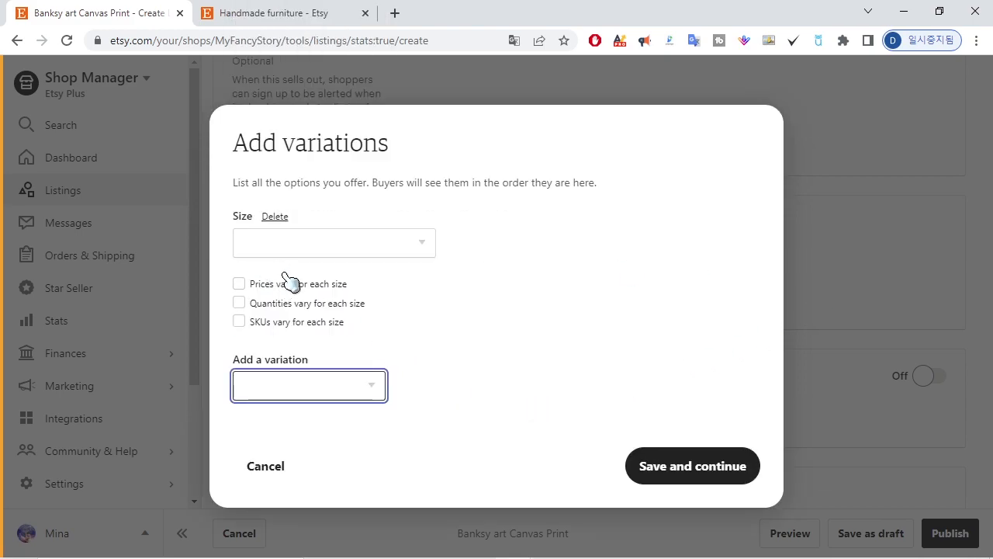
click(372, 385)
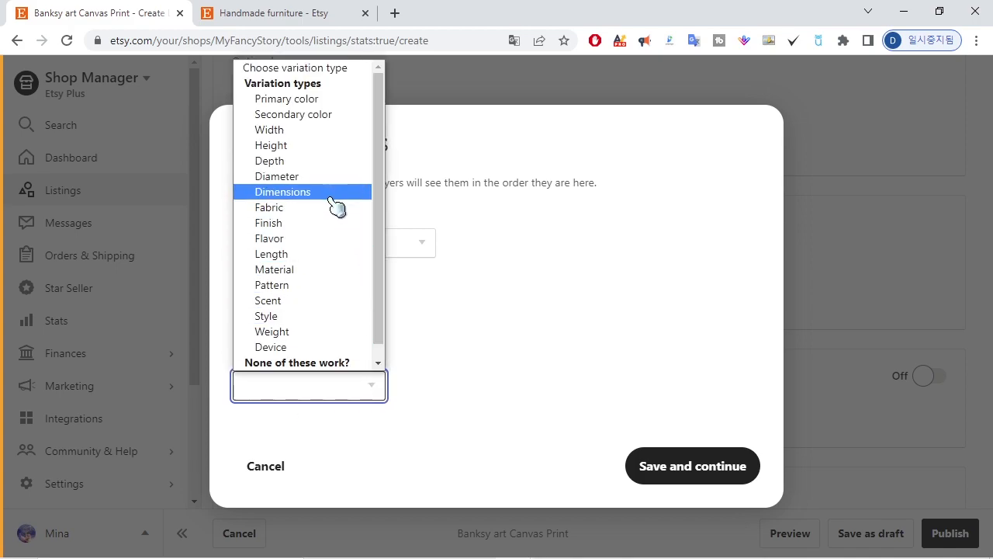
click(342, 100)
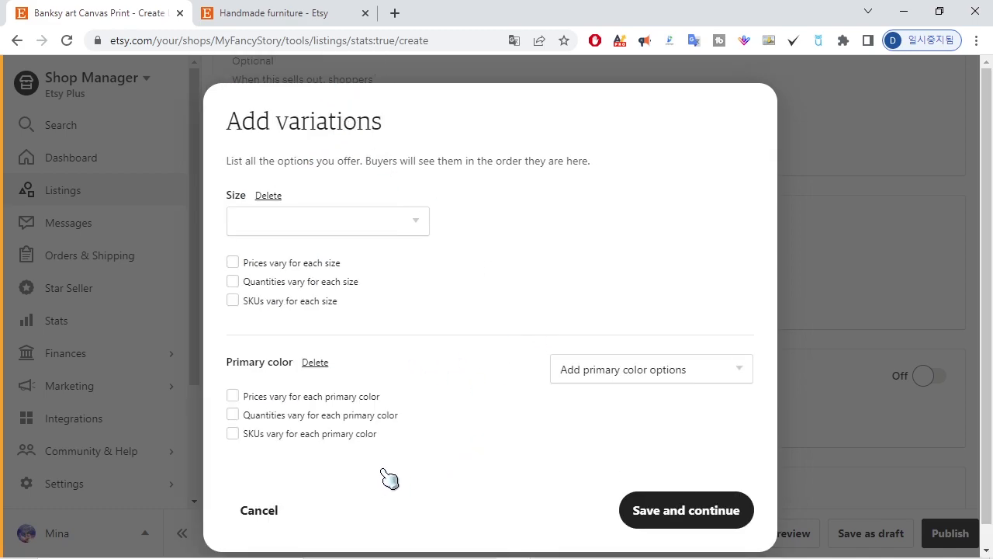
Step: Set the Size variation's scale to Inches and add the options 14 x 11 and 30 x 20
click(412, 224)
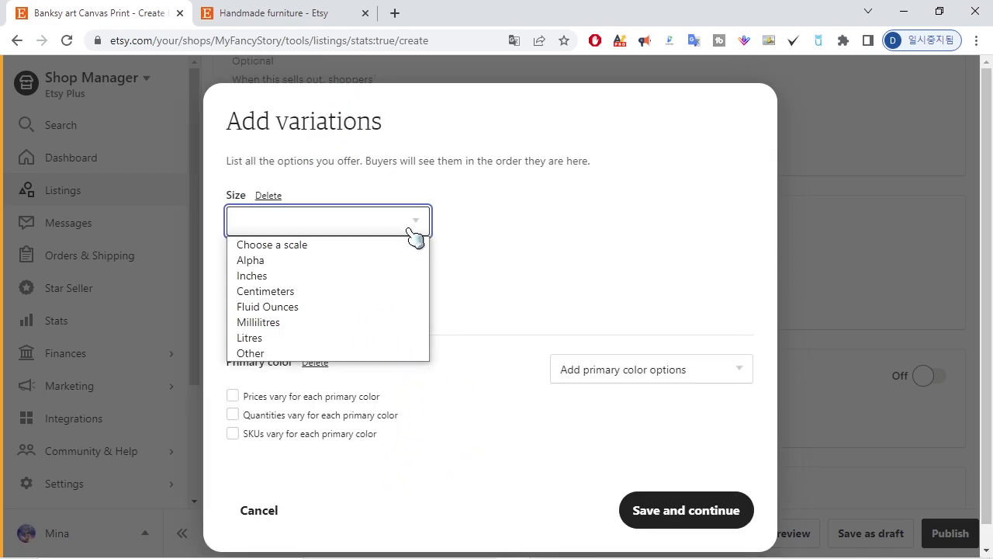
click(384, 276)
click(658, 210)
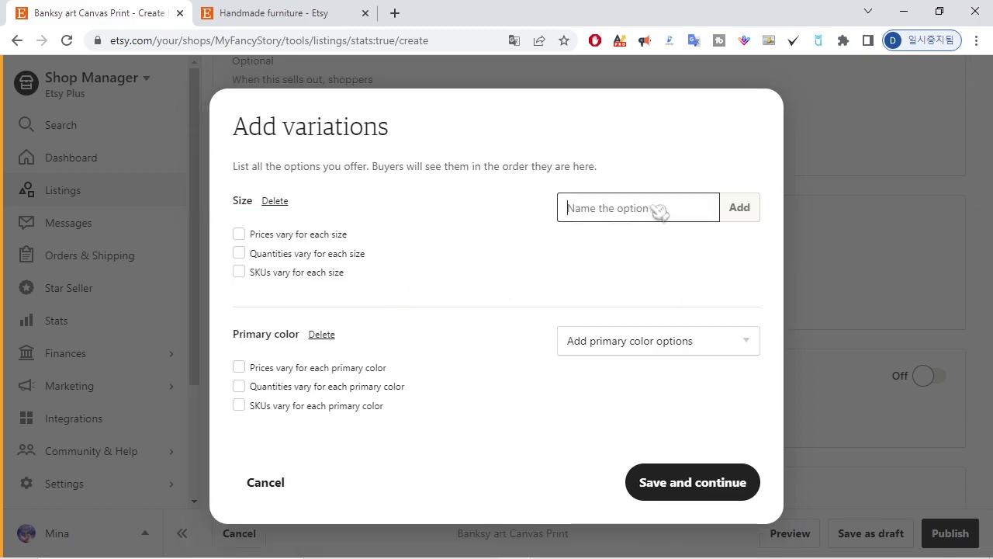
text(14 x 11)
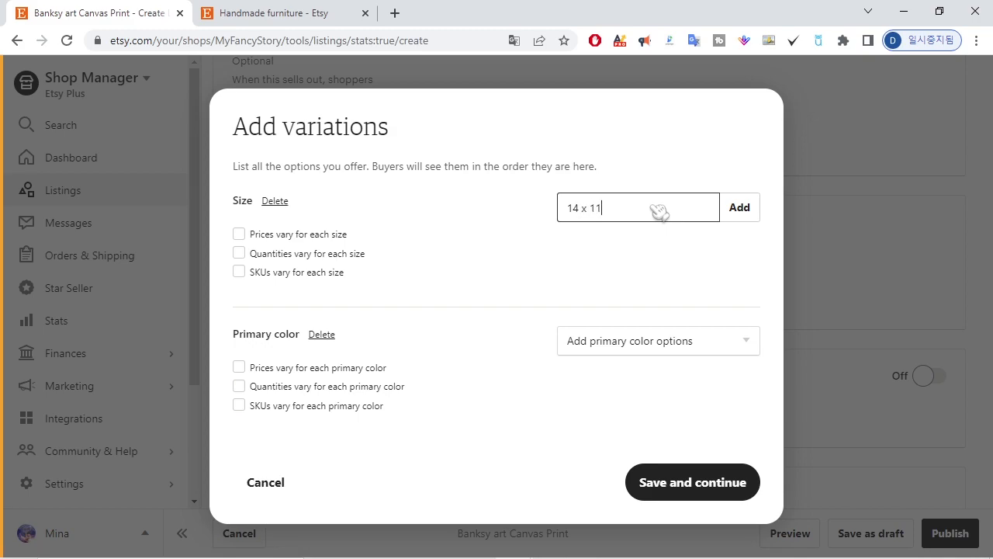
key(Return)
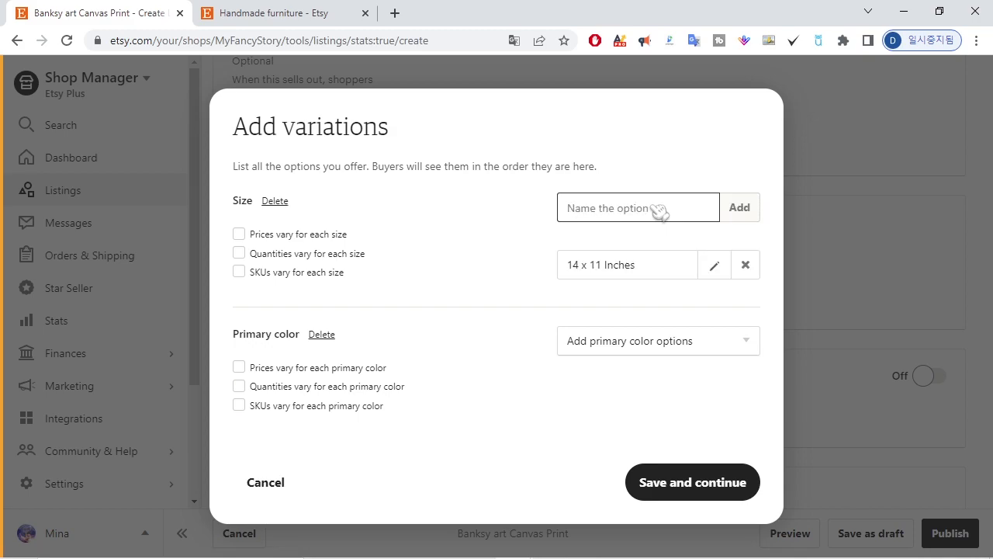
text(30 x)
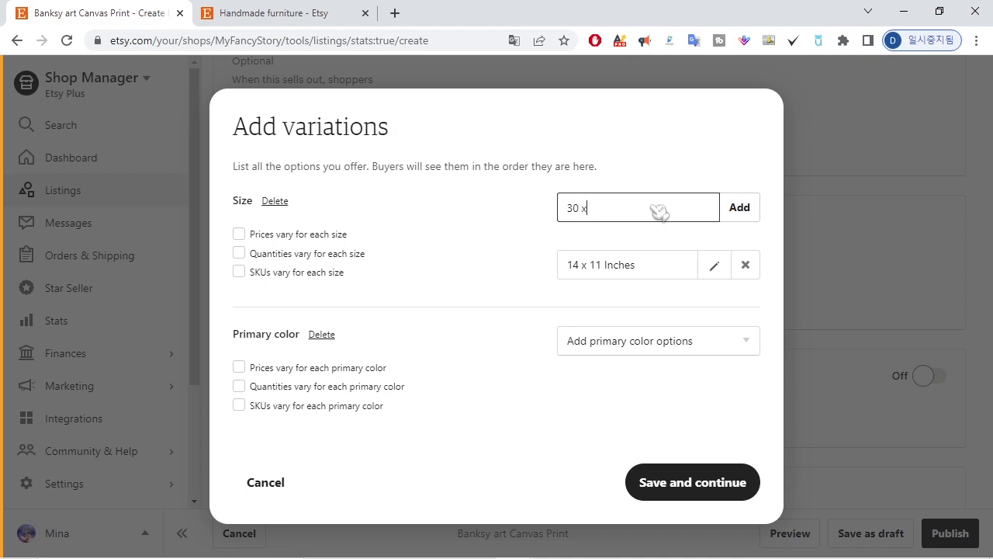
text( 20 inches)
key(Return)
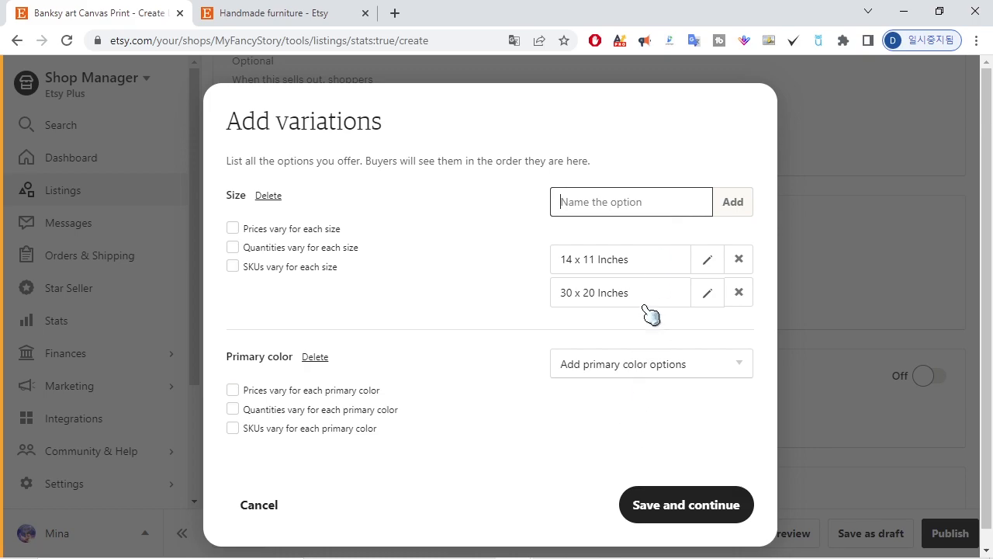
Step: Add Black and Brown as options for the Primary color variation
click(610, 369)
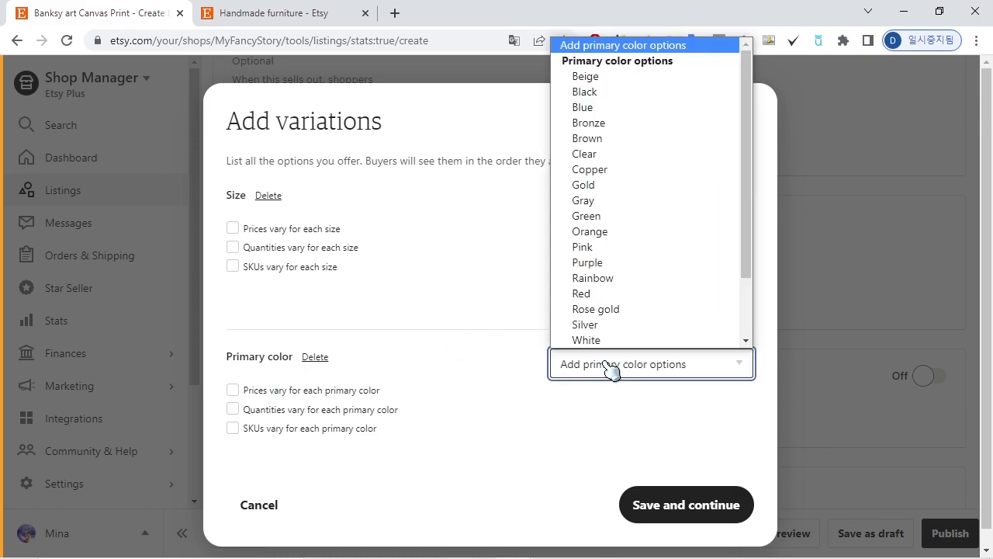
click(587, 93)
click(672, 375)
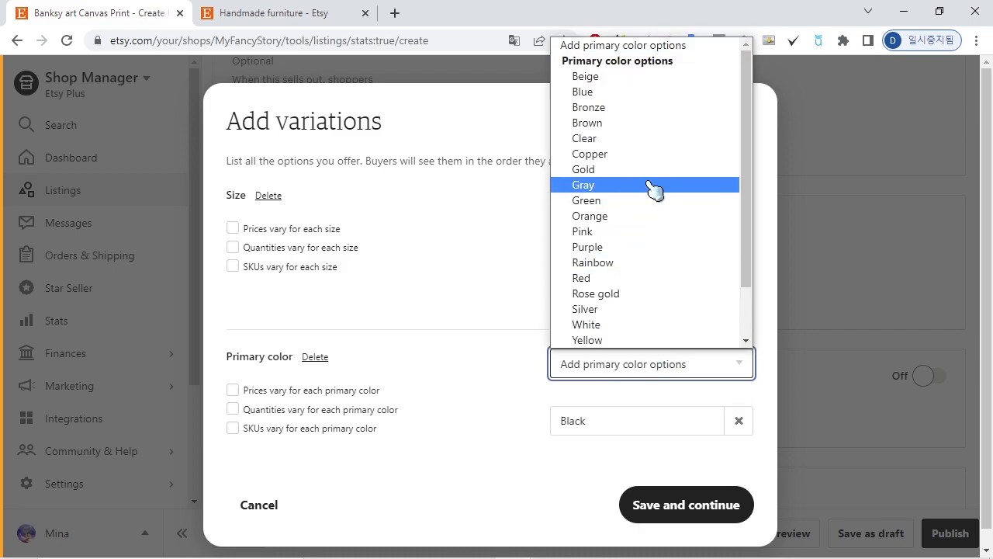
click(620, 124)
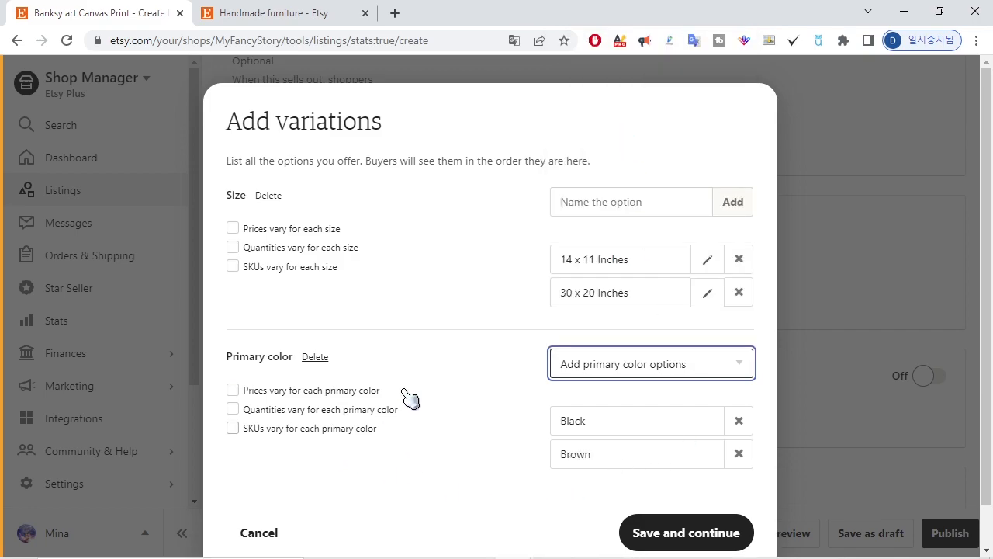
Step: Save the variations with prices varying by size, pricing 14 x 11 Inches at $25.99 and 30 x 20 Inches at $40.99
click(233, 228)
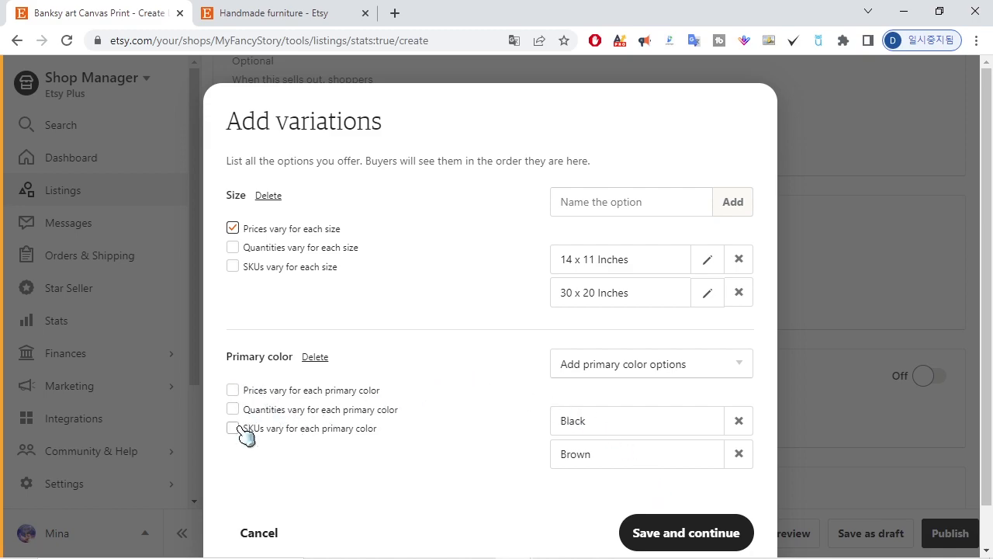
click(685, 532)
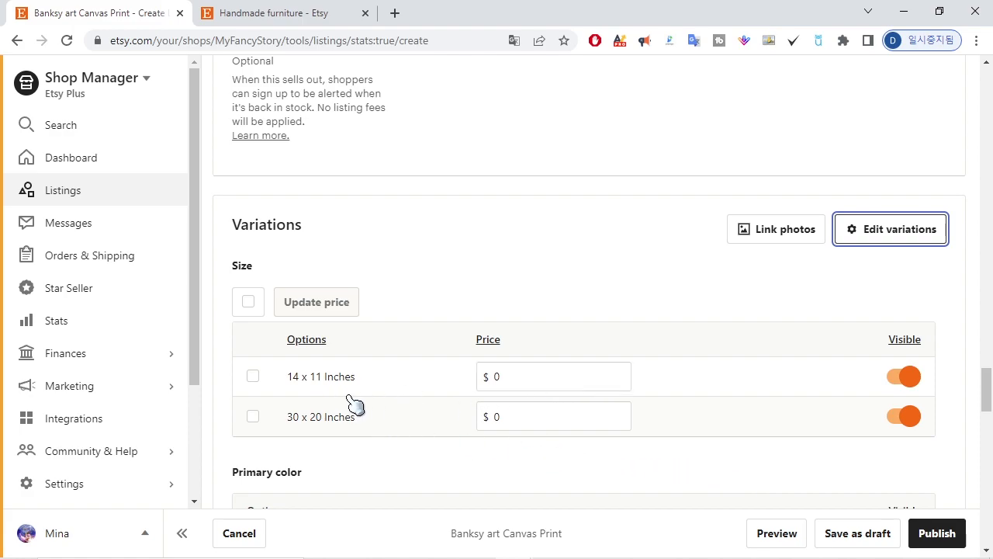
click(543, 378)
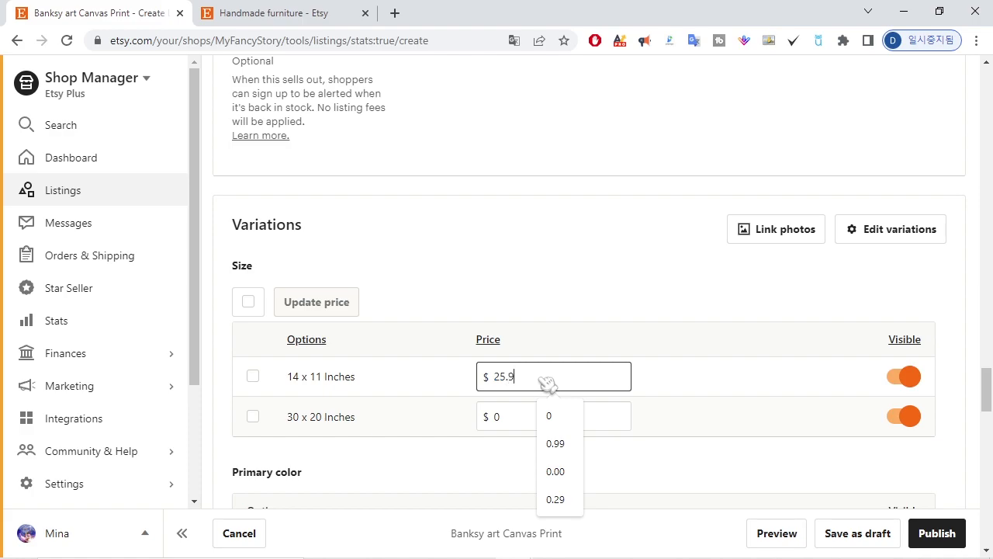
click(525, 421)
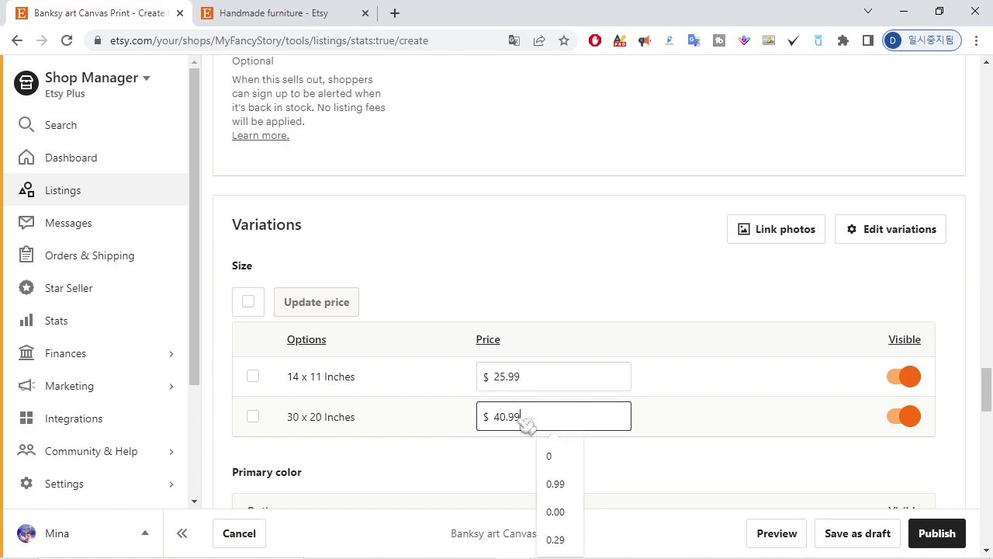
click(629, 226)
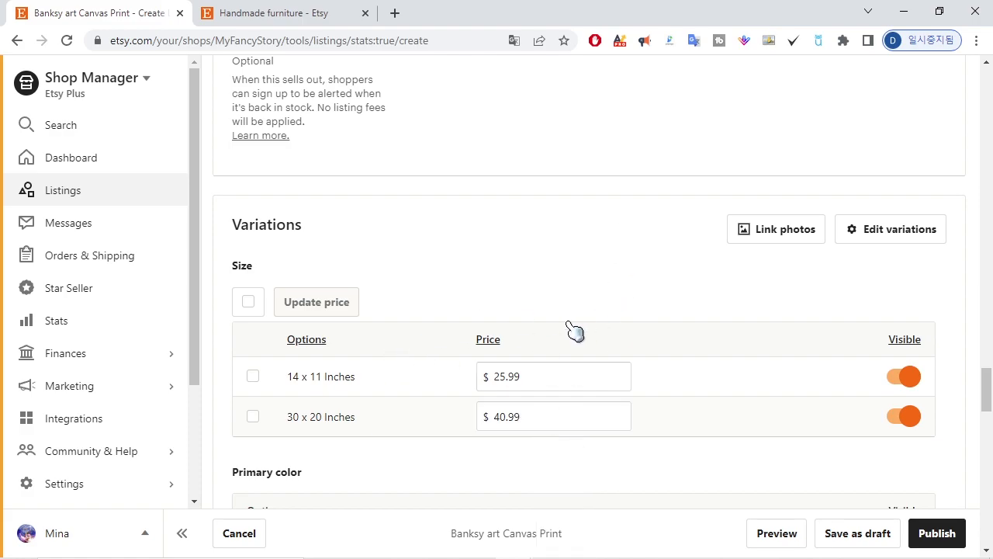
Step: Review the Price field under Inventory and pricing and compare it with the price options in the Variations section
scroll(574, 332, up, 6)
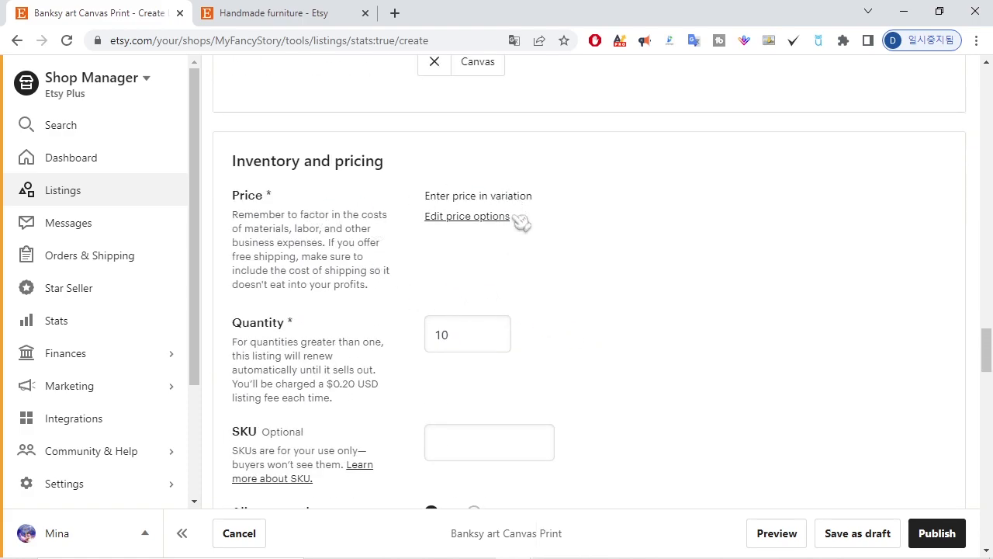
click(516, 215)
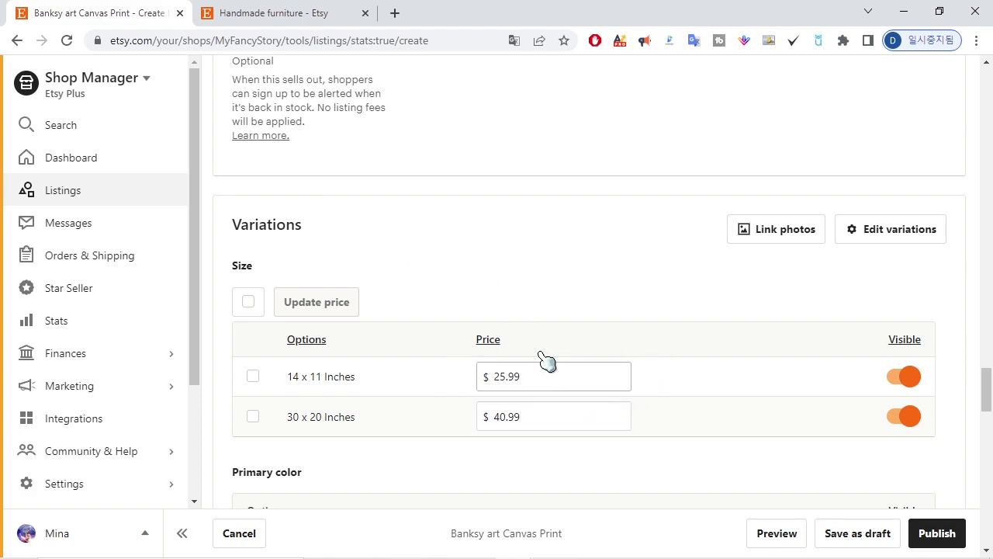
scroll(556, 404, up, 3)
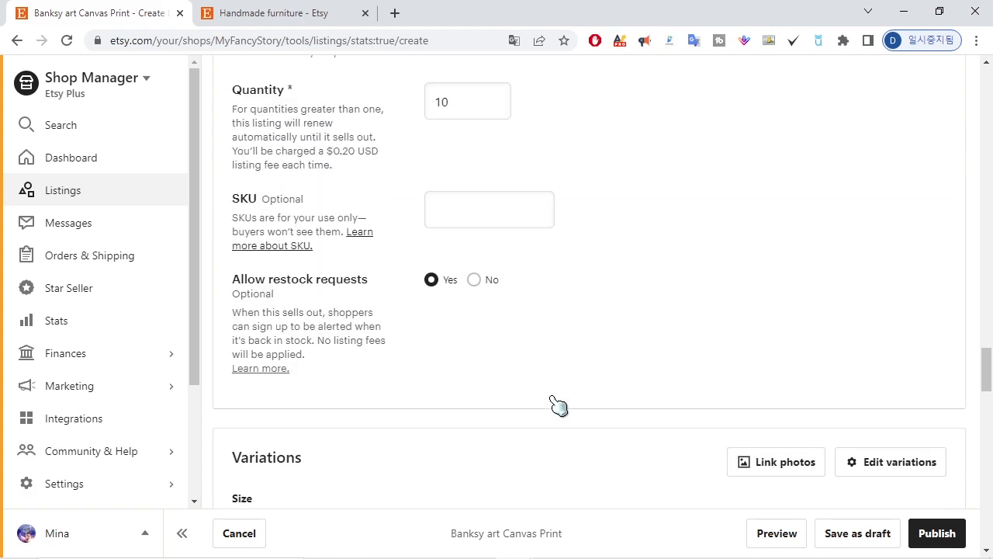
scroll(557, 403, down, 3)
scroll(376, 281, up, 3)
scroll(388, 295, up, 3)
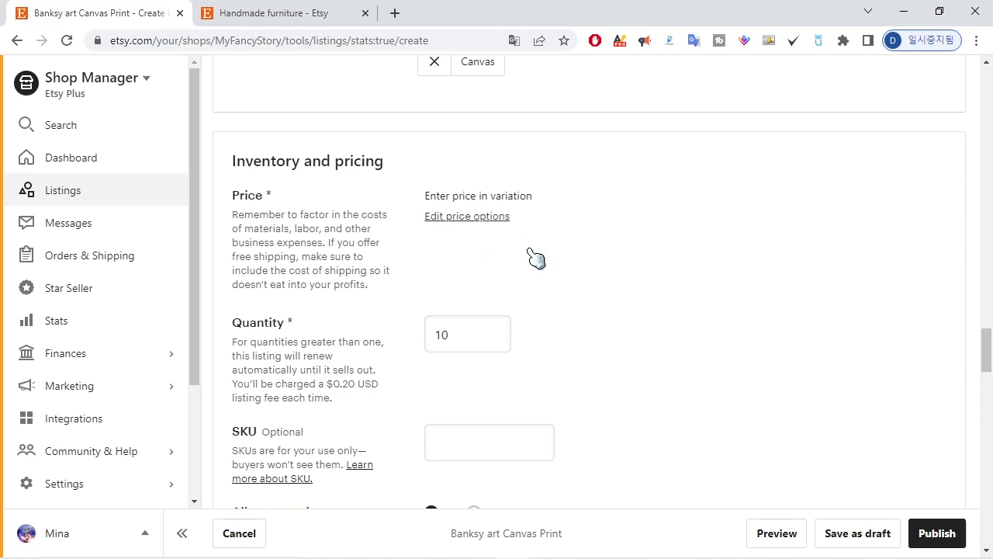
scroll(530, 252, down, 6)
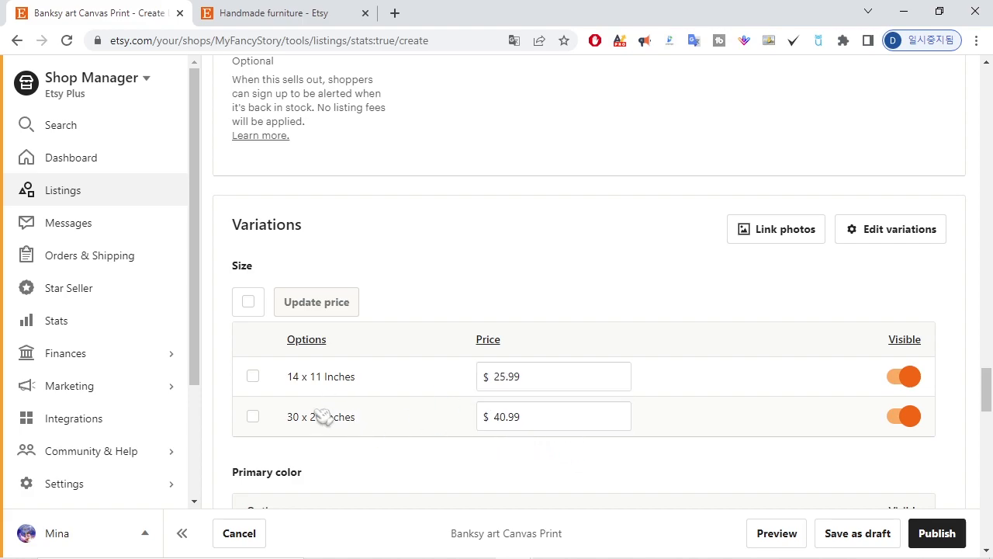
Step: Start linking photos by Size and assign the photo of the print hanging on a wall to the 14 x 11 option
click(765, 231)
click(514, 341)
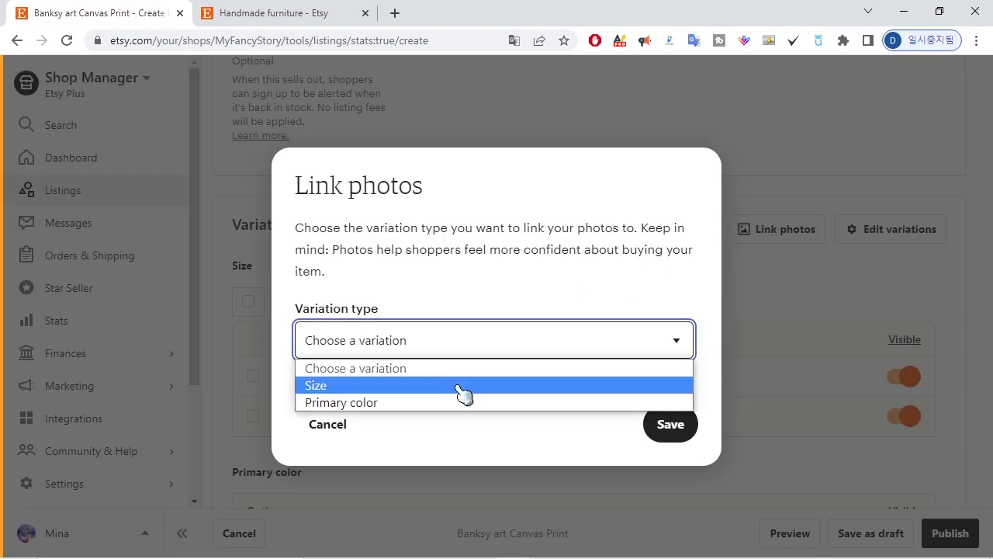
click(460, 385)
click(494, 287)
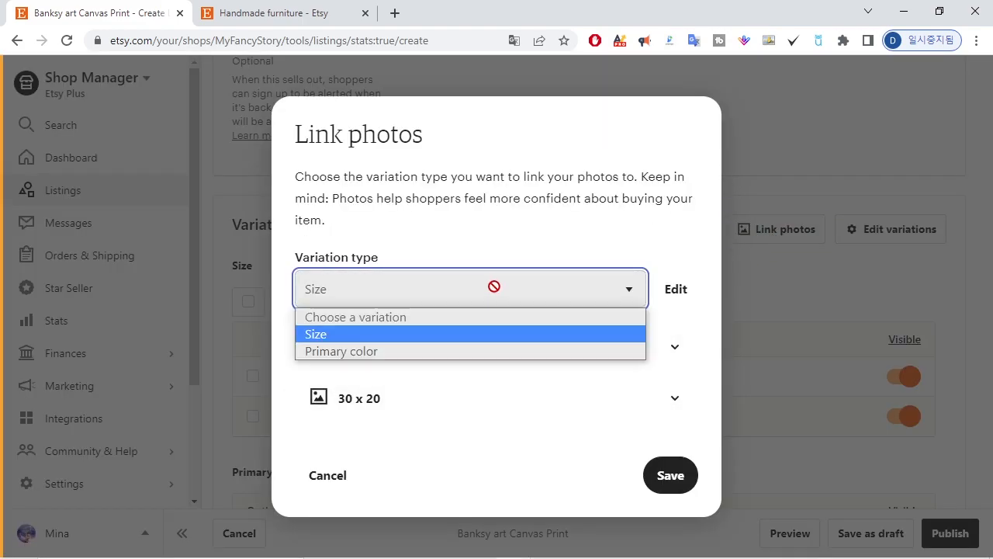
click(499, 334)
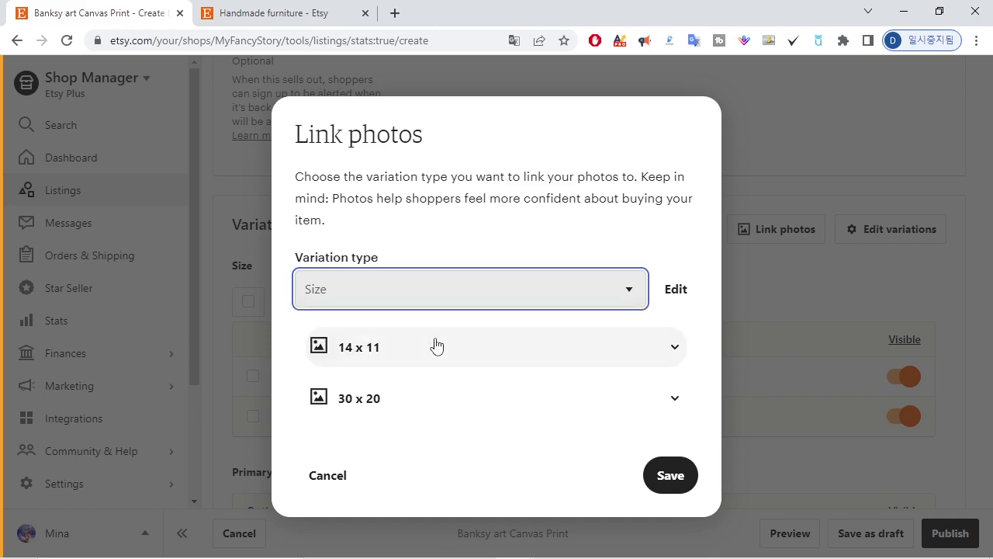
click(362, 351)
click(448, 392)
scroll(348, 414, down, 1)
Step: Link the same wall photo to the 30 x 20 size option and save the photo links
click(348, 417)
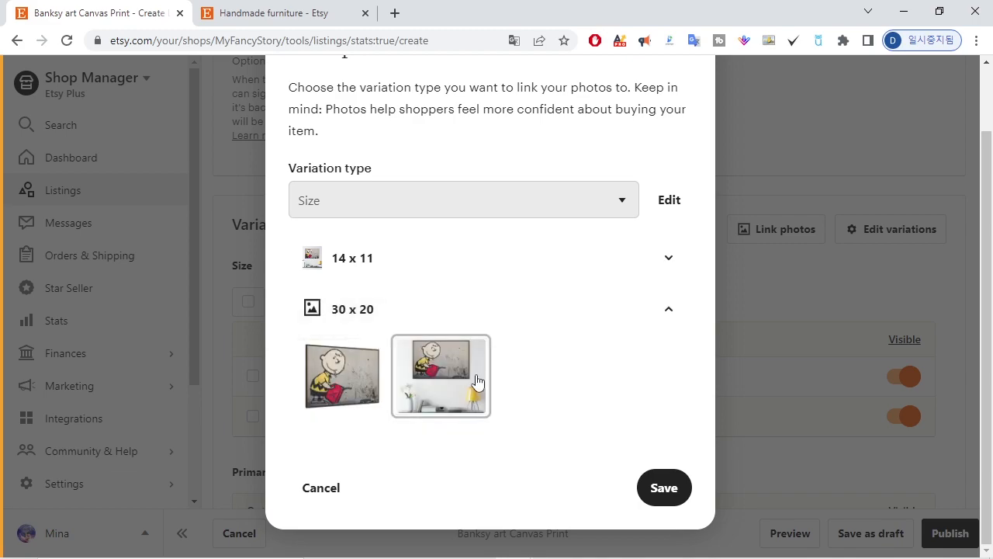
click(377, 309)
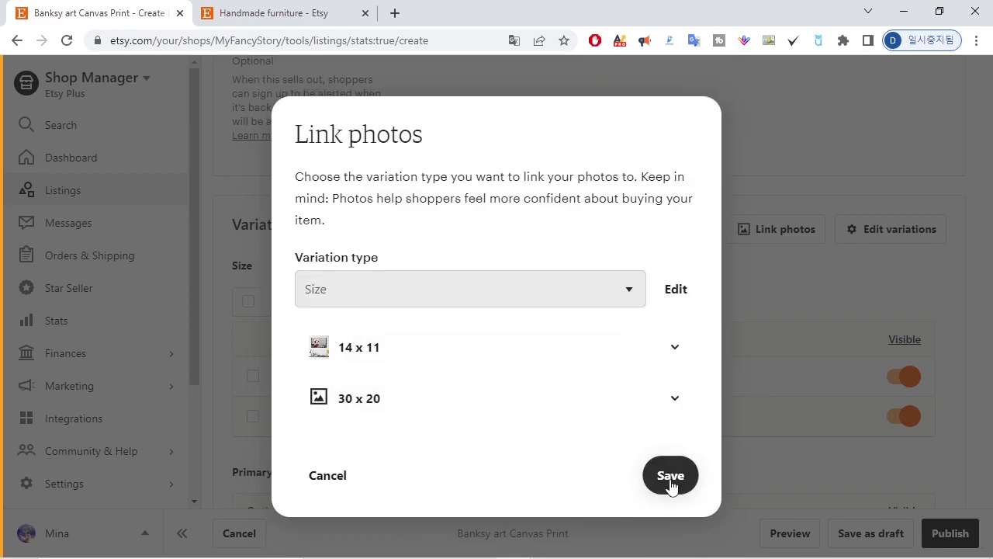
click(380, 407)
click(442, 454)
scroll(613, 496, down, 1)
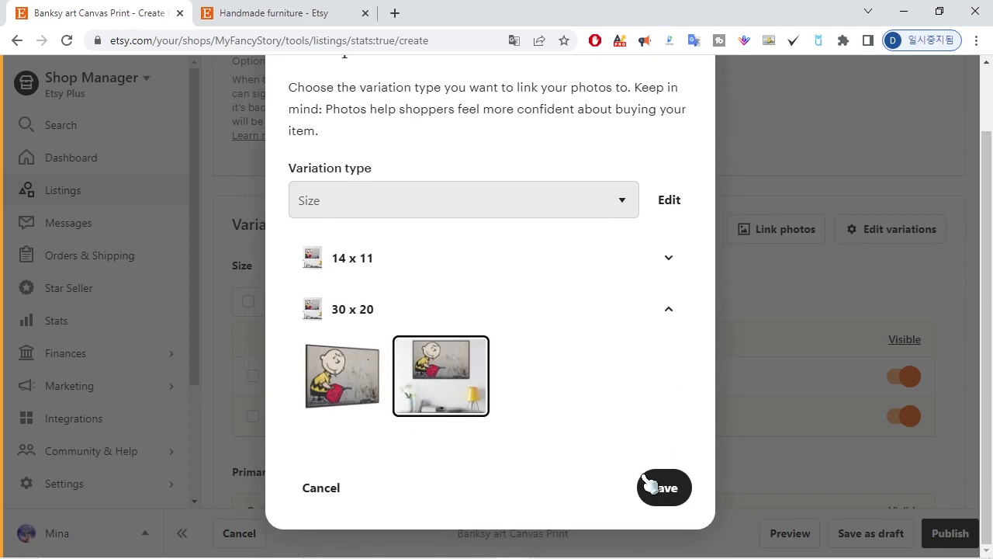
click(645, 483)
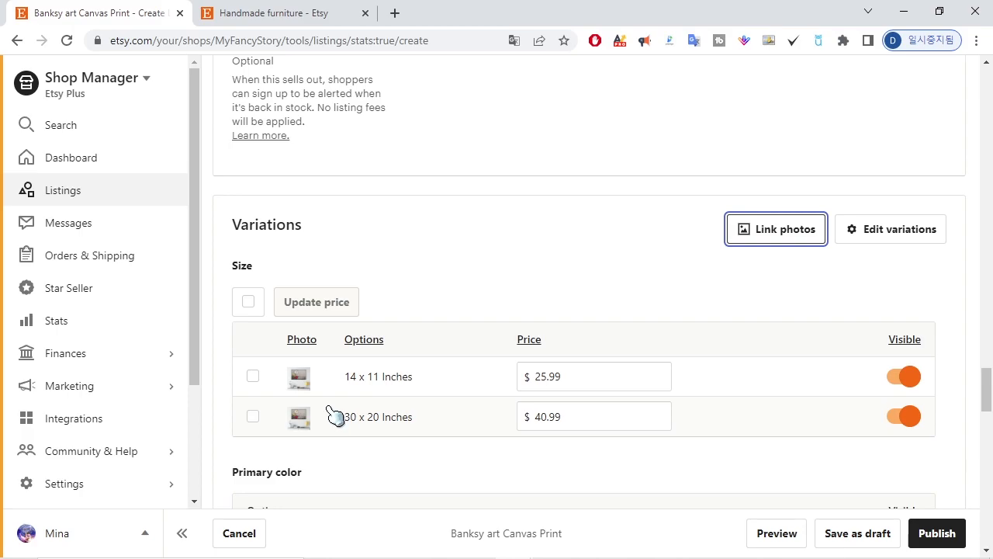
scroll(536, 361, up, 20)
scroll(553, 359, up, 5)
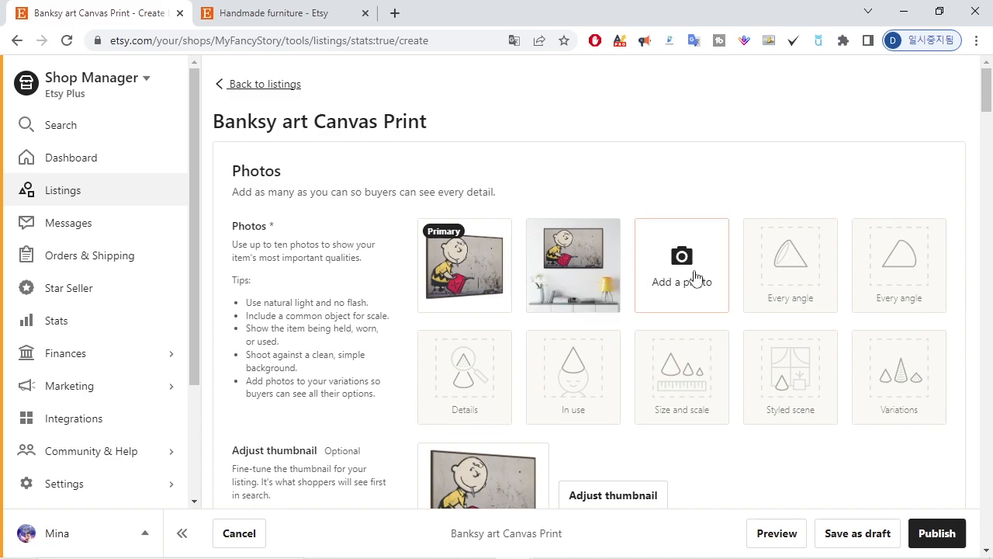
scroll(632, 300, down, 15)
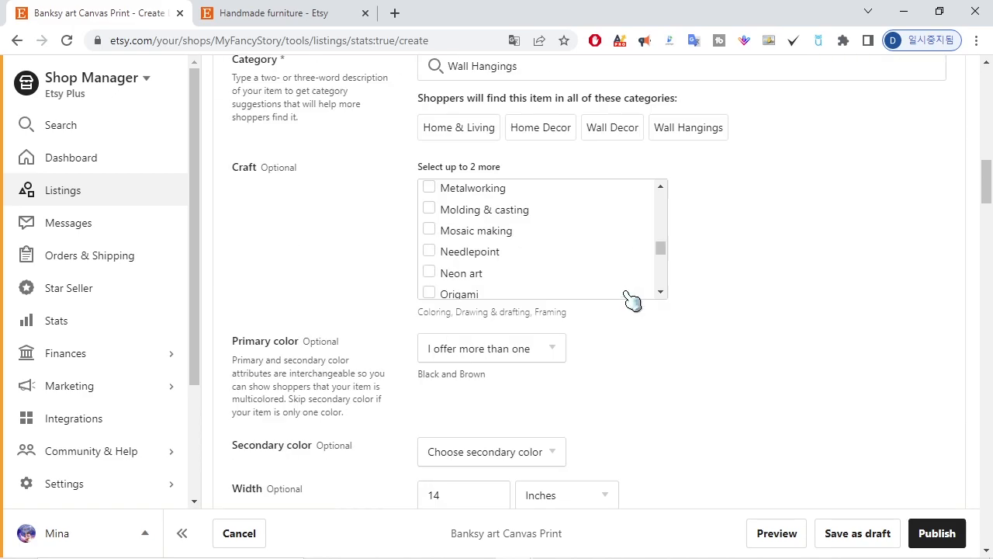
Step: Edit the variations so that quantities vary for each size and save the update
scroll(631, 299, down, 12)
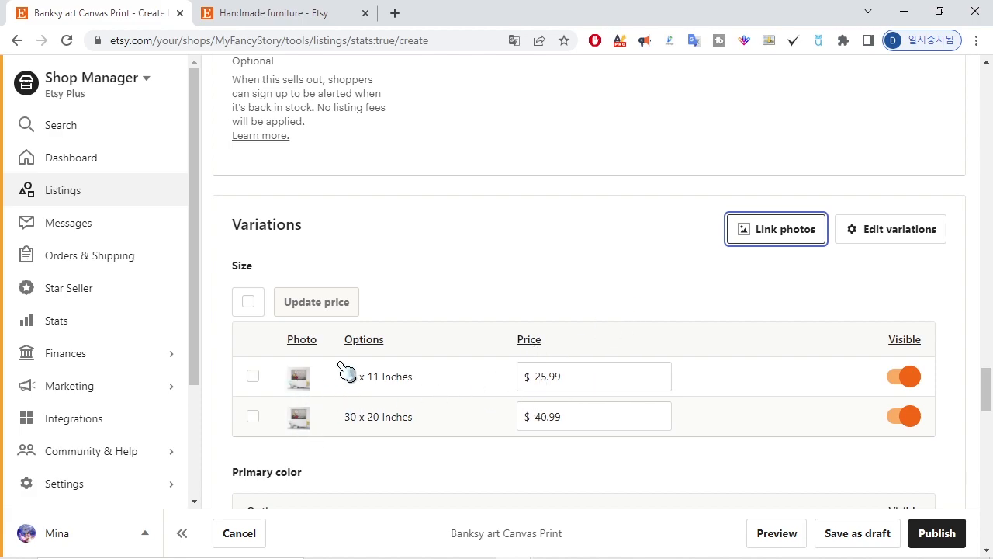
scroll(632, 372, down, 3)
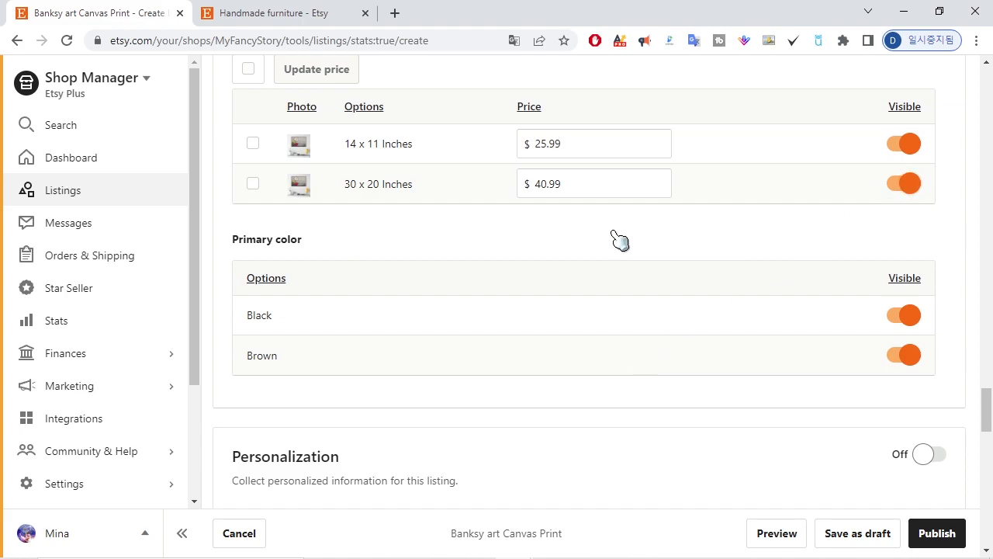
scroll(618, 237, up, 6)
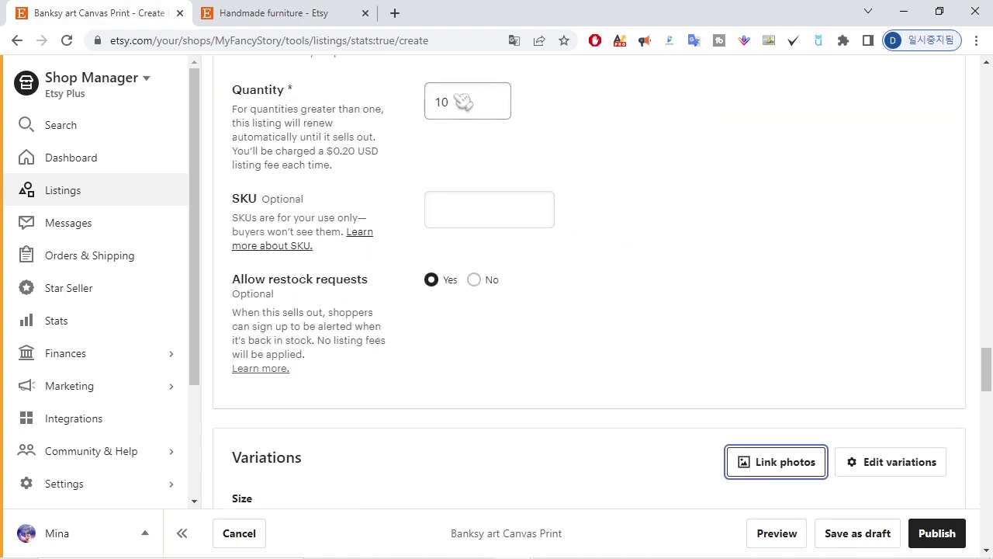
scroll(512, 127, down, 3)
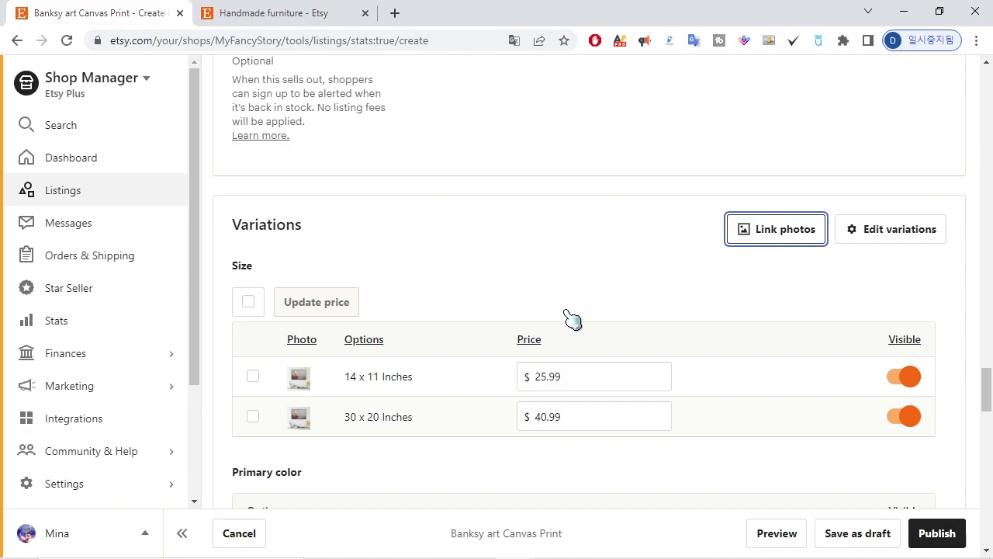
click(905, 237)
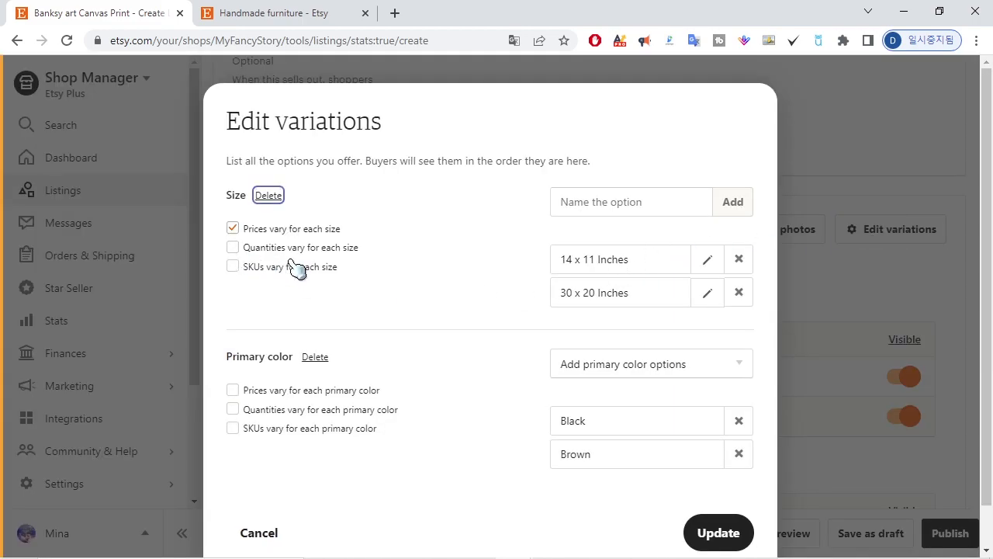
click(233, 247)
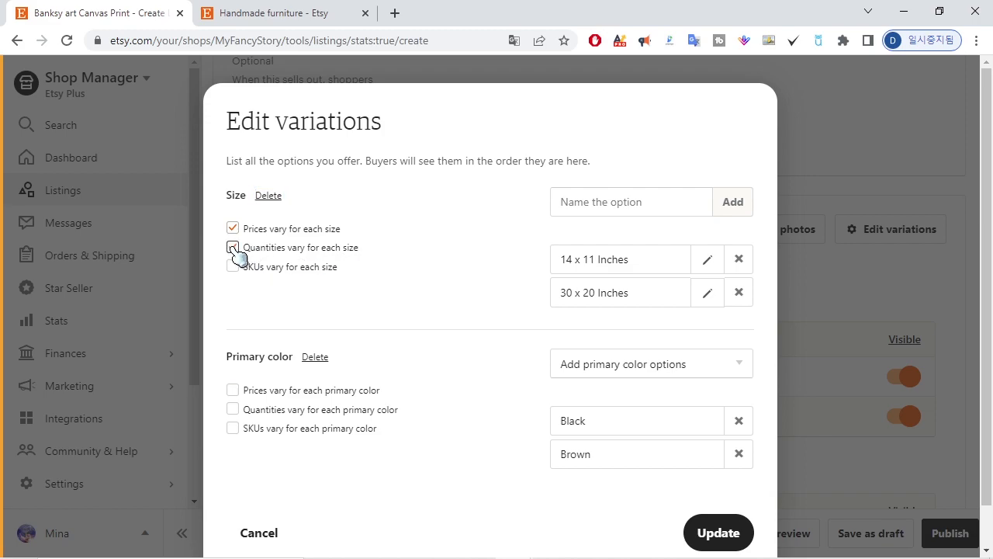
click(712, 531)
Step: Set the quantity to 10 for the 14 x 11 Inches option and 5 for the 30 x 20 Inches option
double_click(718, 378)
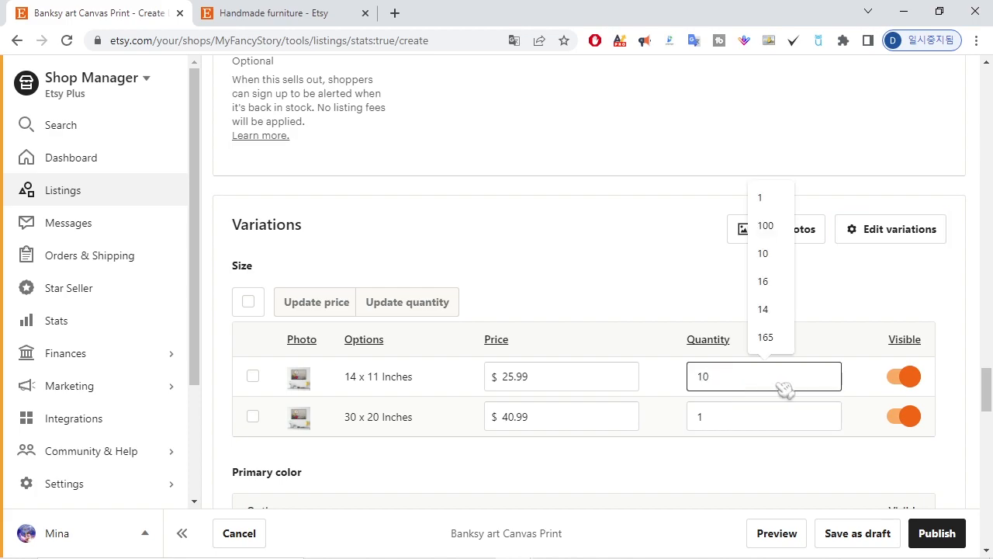
double_click(743, 420)
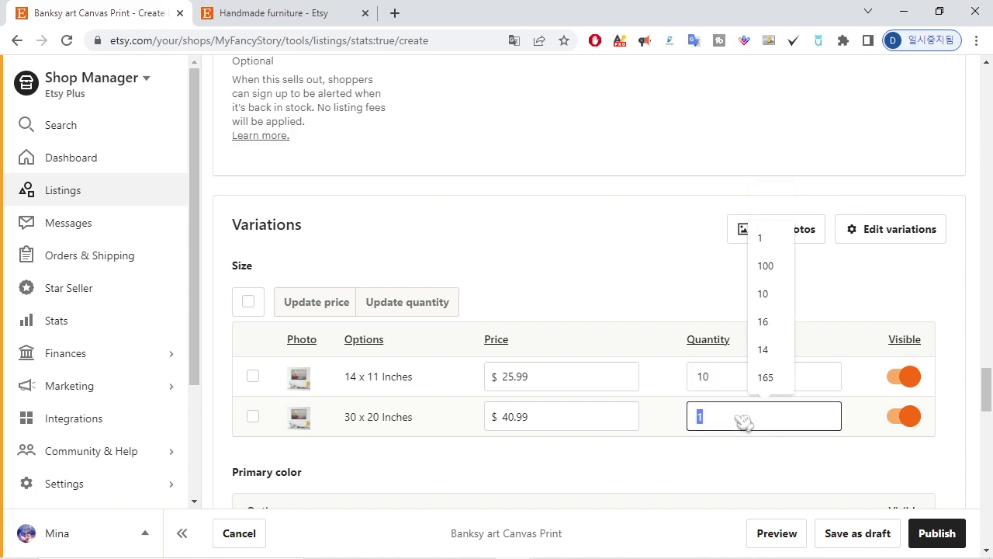
click(744, 480)
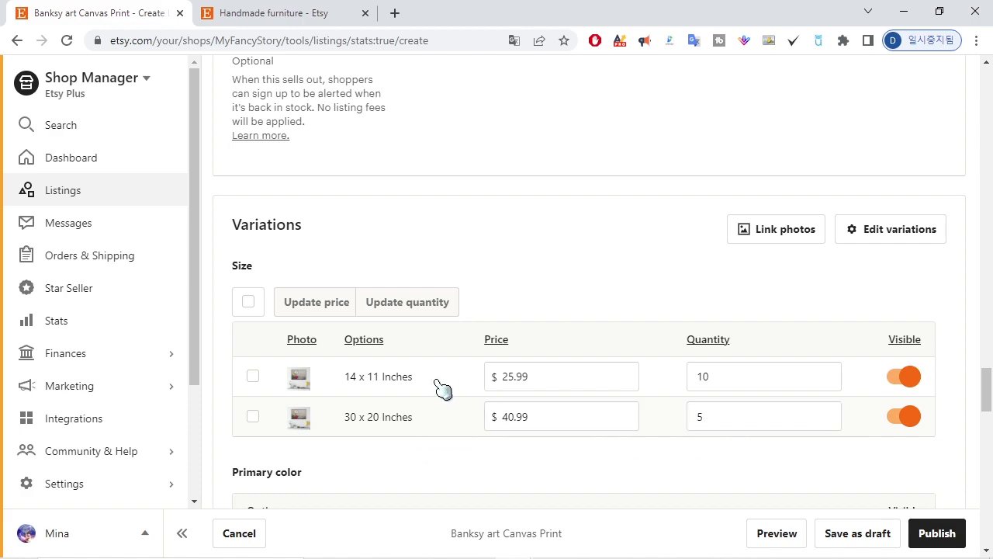
Step: Compare the Variations table with the Price and Quantity fields under Inventory and pricing, and look over the Personalization and Photos sections
scroll(785, 456, down, 3)
scroll(785, 457, up, 3)
scroll(785, 456, down, 3)
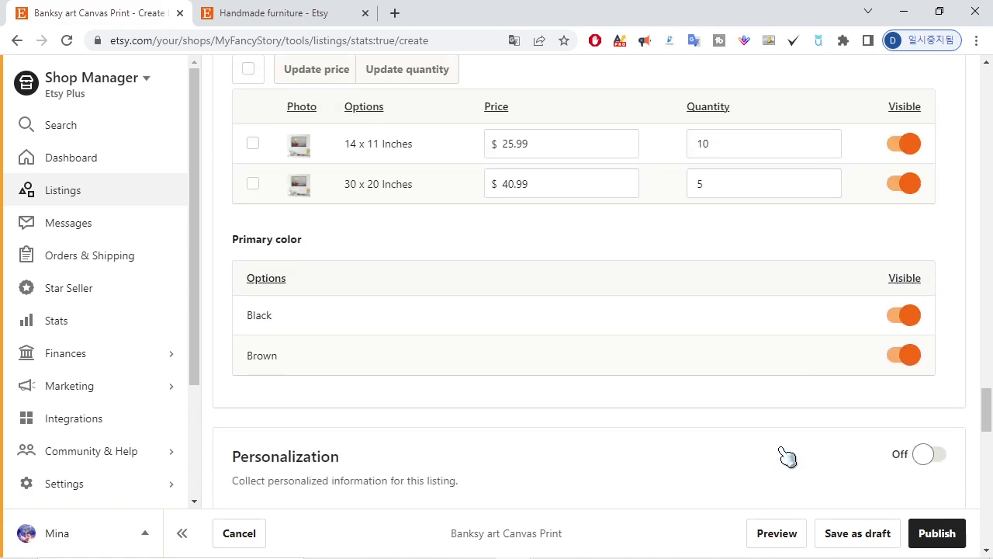
scroll(785, 456, up, 20)
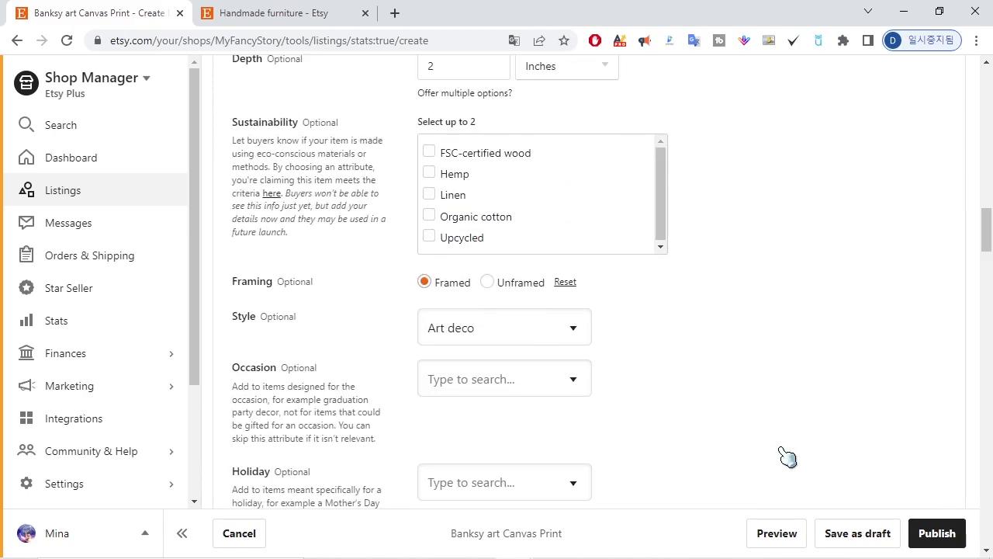
scroll(786, 456, down, 20)
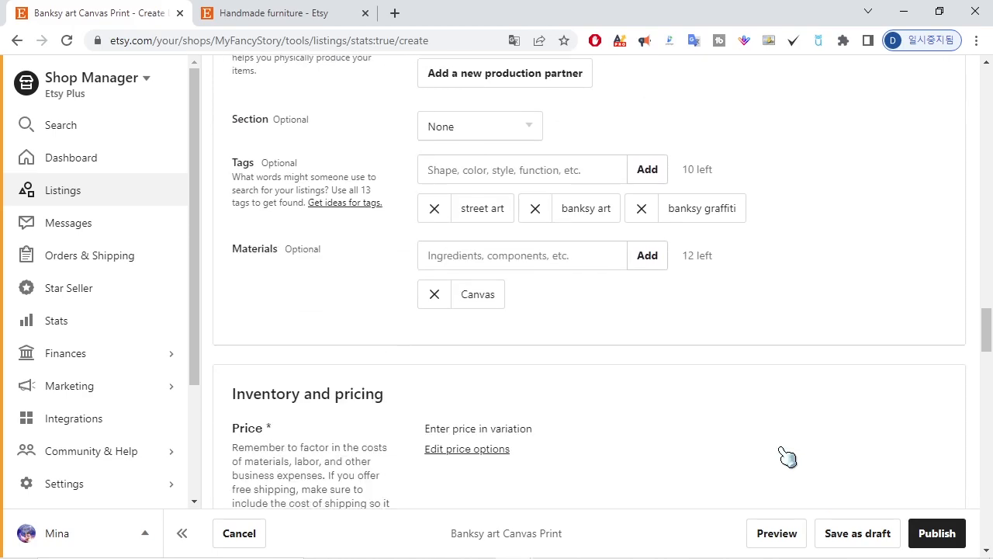
scroll(787, 457, down, 1)
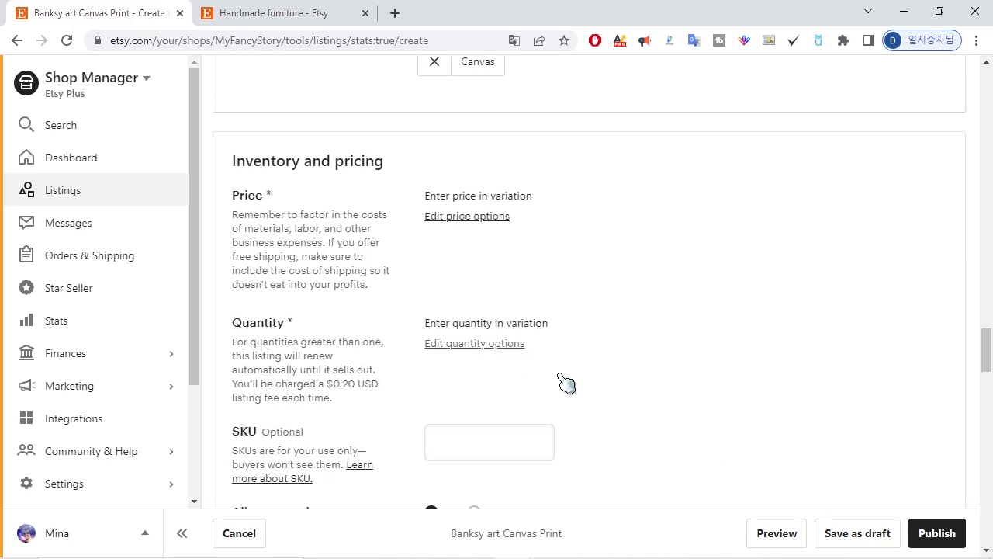
scroll(729, 398, down, 8)
scroll(745, 402, up, 5)
scroll(733, 430, down, 3)
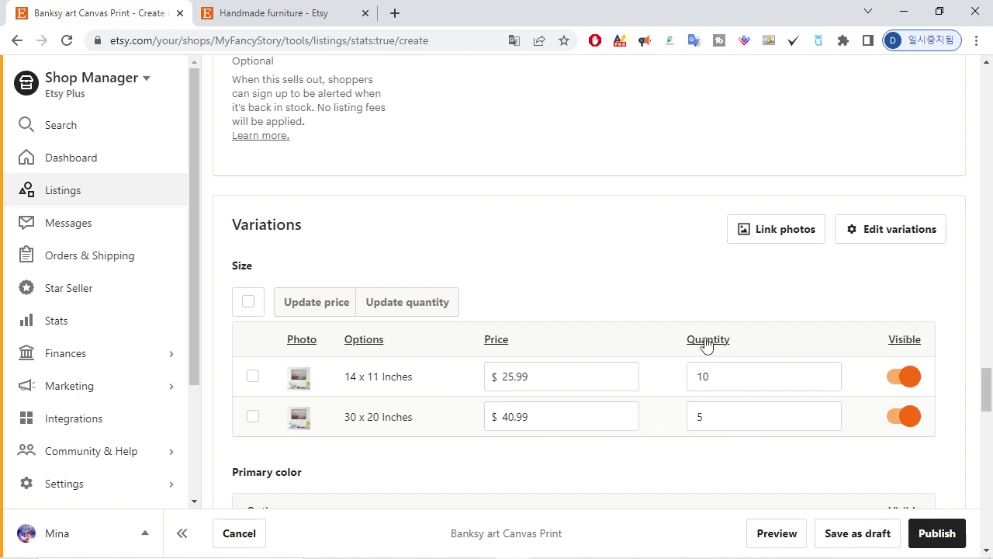
scroll(743, 411, down, 3)
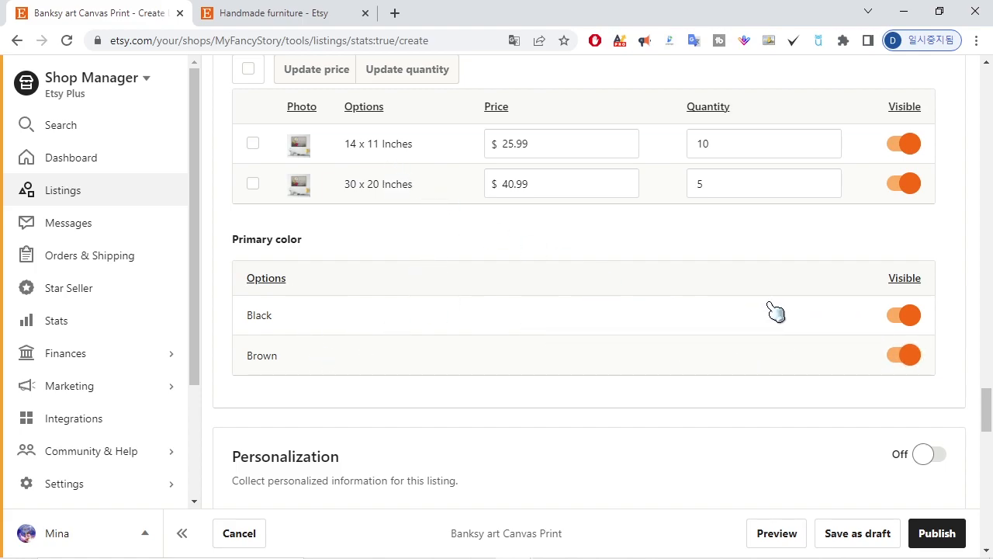
scroll(776, 312, down, 3)
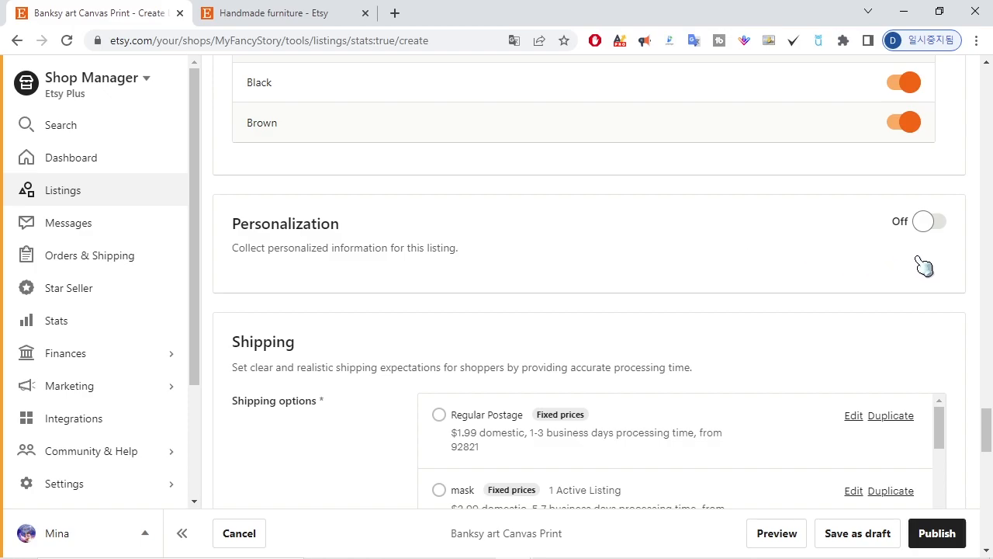
scroll(490, 322, up, 20)
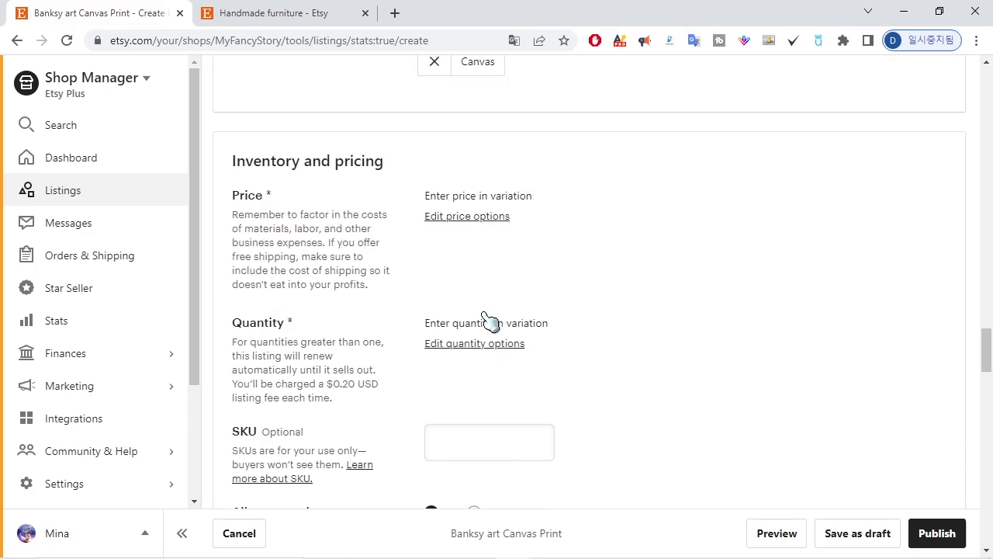
scroll(490, 322, up, 20)
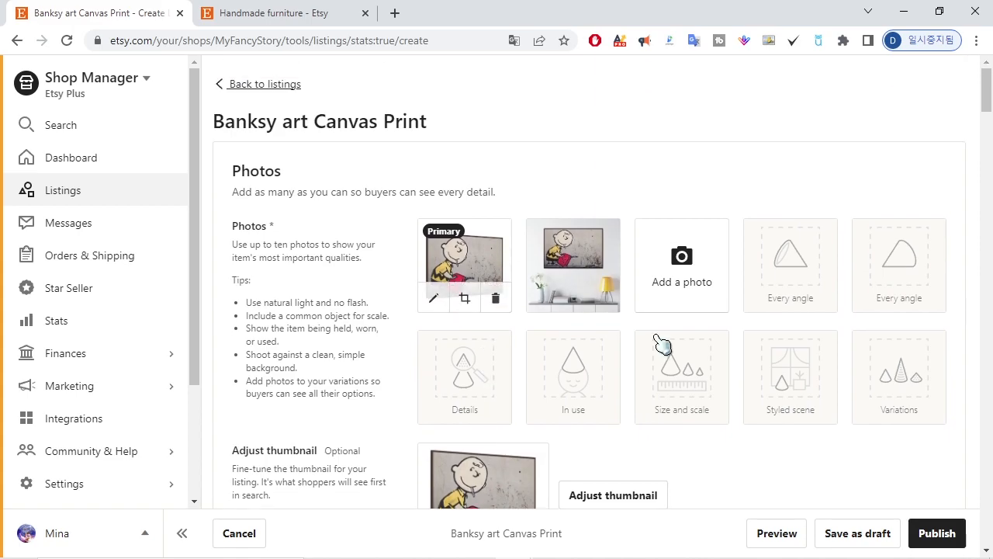
drag(989, 101, 988, 361)
Step: Review the saved shipping profiles and the item weight and packed size fields in the Shipping section
scroll(882, 328, down, 14)
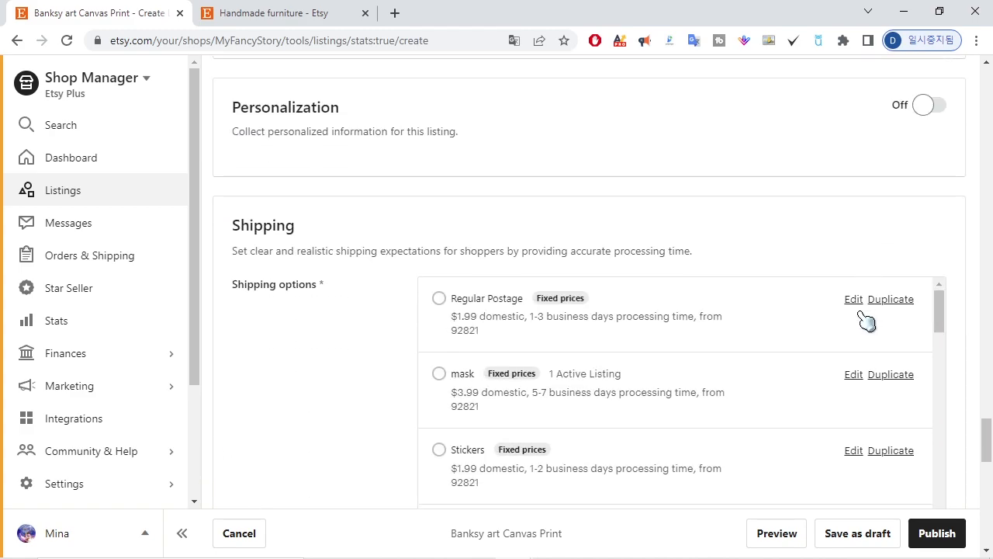
scroll(866, 321, down, 5)
scroll(982, 321, down, 6)
scroll(960, 316, up, 2)
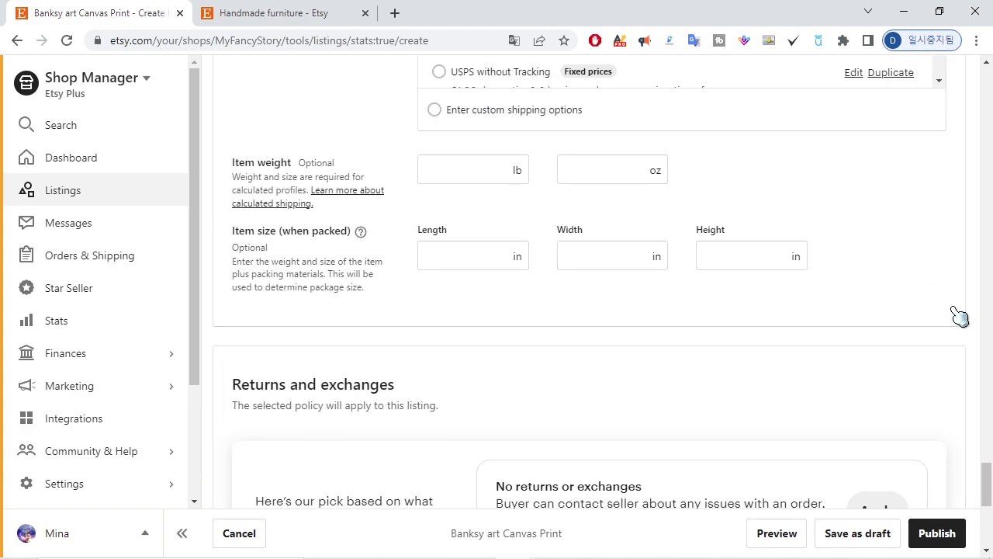
scroll(960, 316, up, 1)
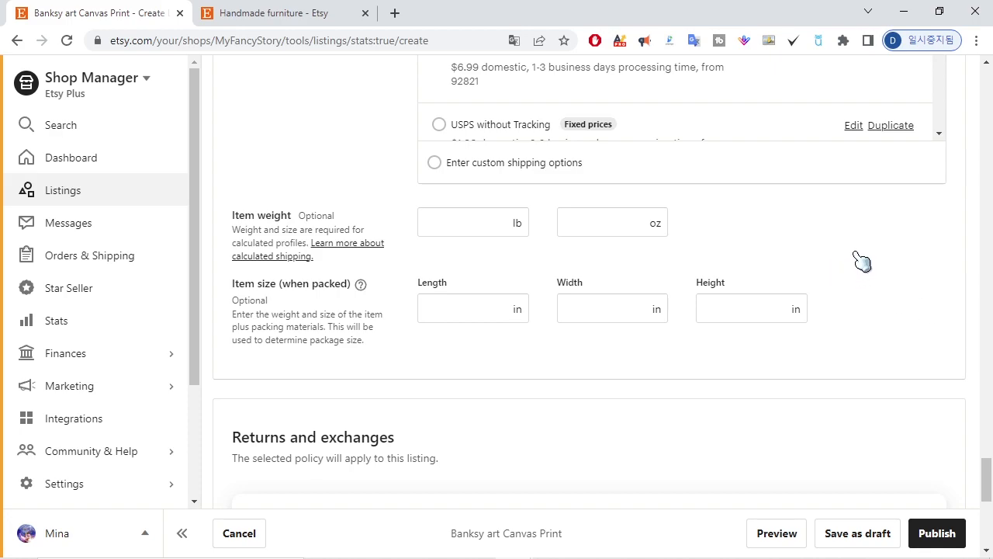
scroll(861, 262, up, 3)
drag(940, 144, 947, 78)
scroll(945, 280, up, 3)
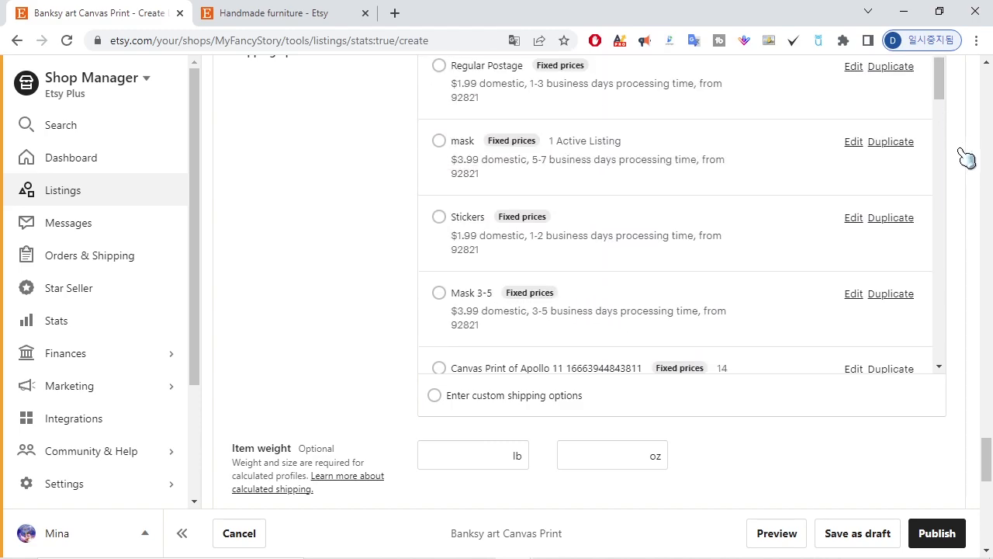
scroll(964, 171, up, 3)
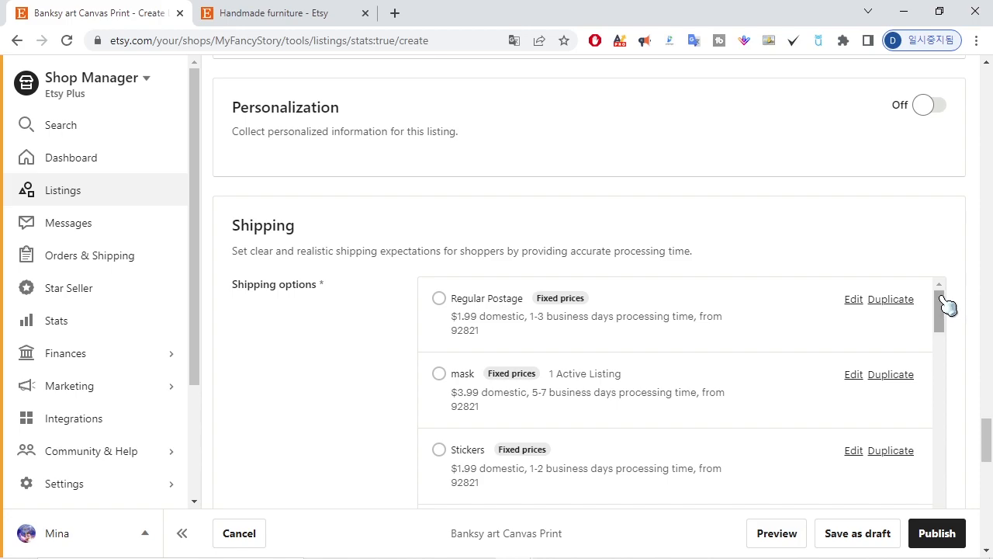
scroll(946, 303, down, 3)
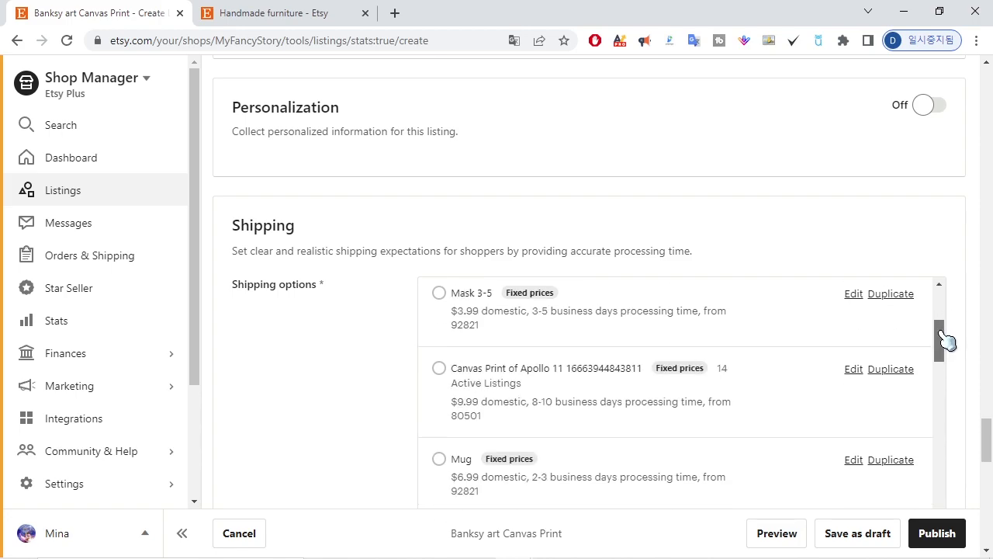
drag(948, 336, 946, 379)
scroll(985, 446, down, 2)
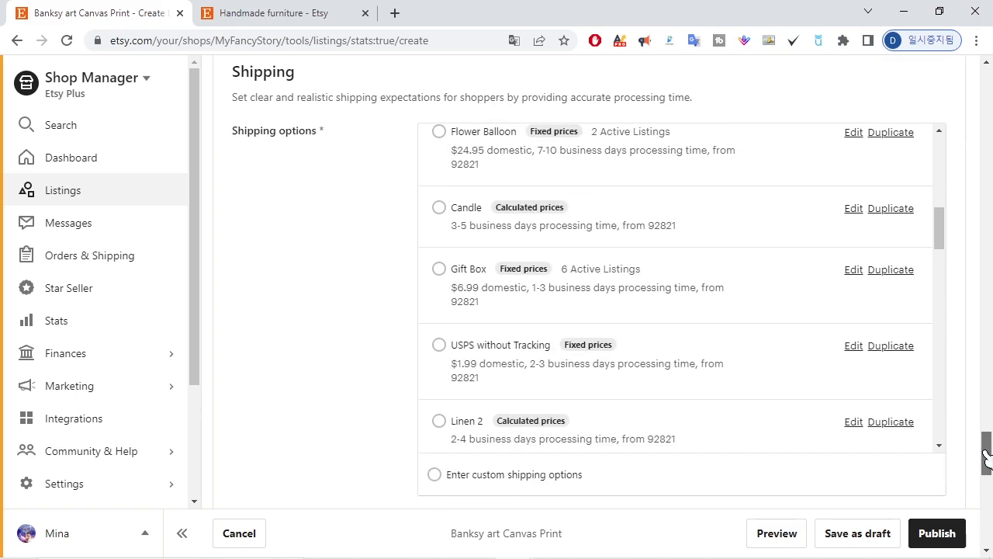
drag(937, 216, 946, 262)
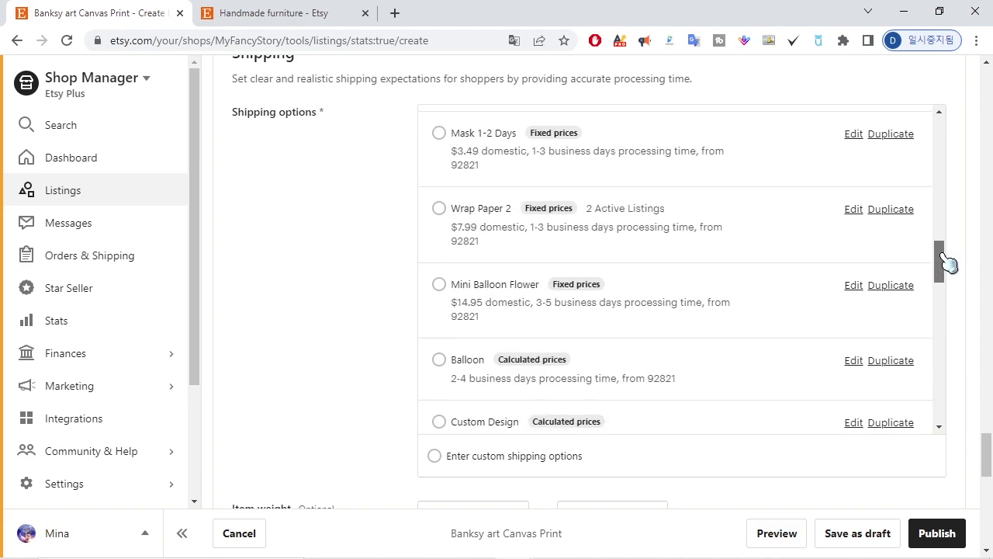
Step: Choose custom shipping options for the listing and fill in the origin ZIP code with the saved entry
click(435, 456)
scroll(681, 431, down, 1)
scroll(714, 429, down, 6)
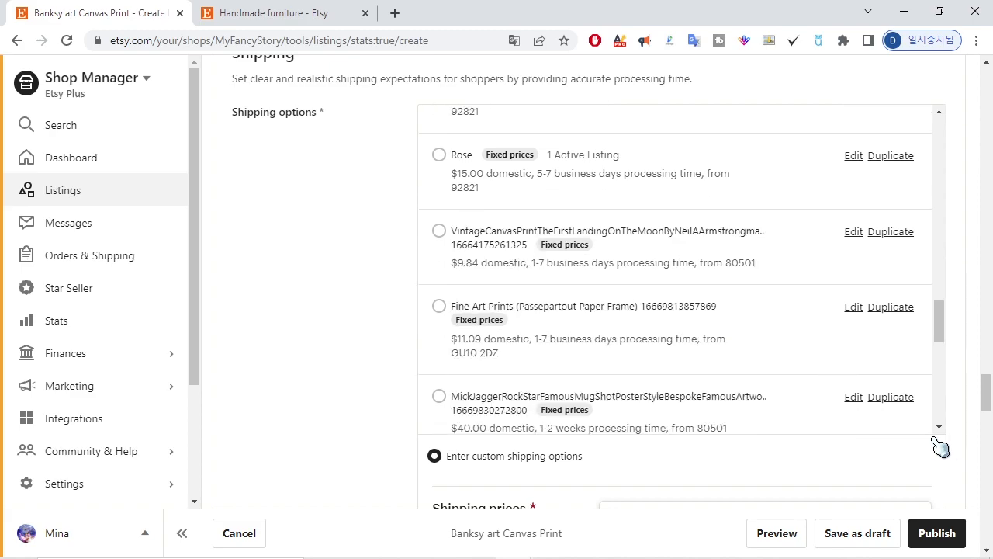
drag(985, 399, 984, 432)
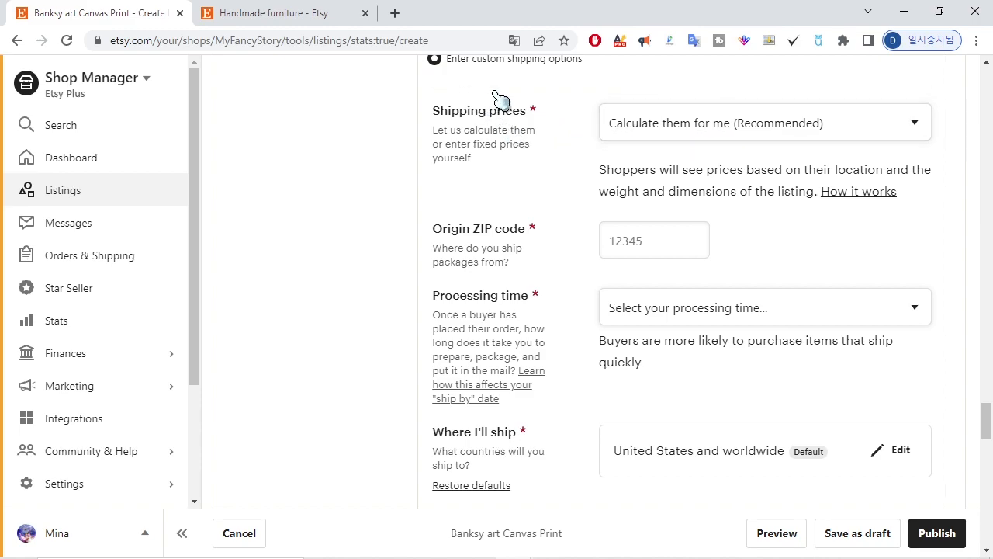
click(674, 252)
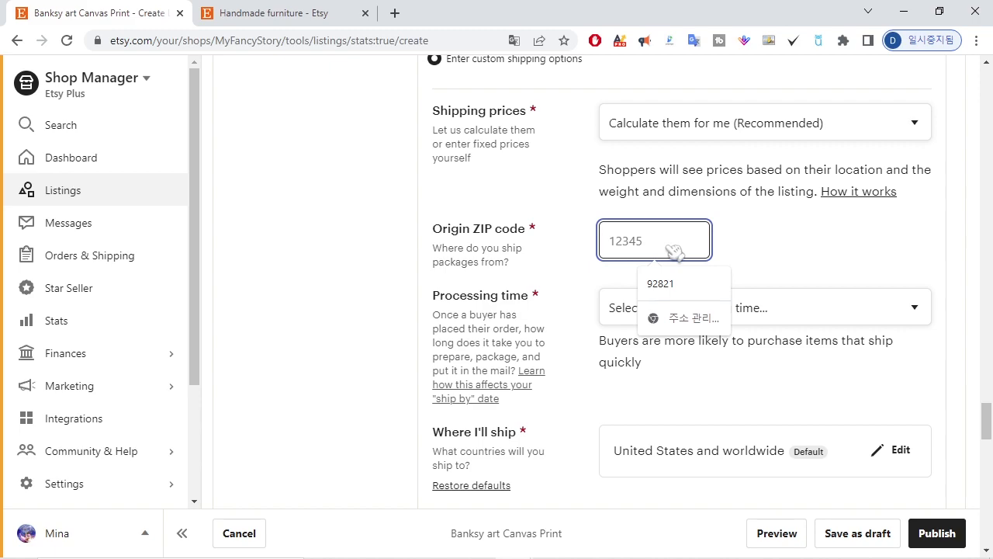
click(669, 282)
click(765, 259)
Step: Set the custom shipping processing time to 3-5 business days
click(705, 320)
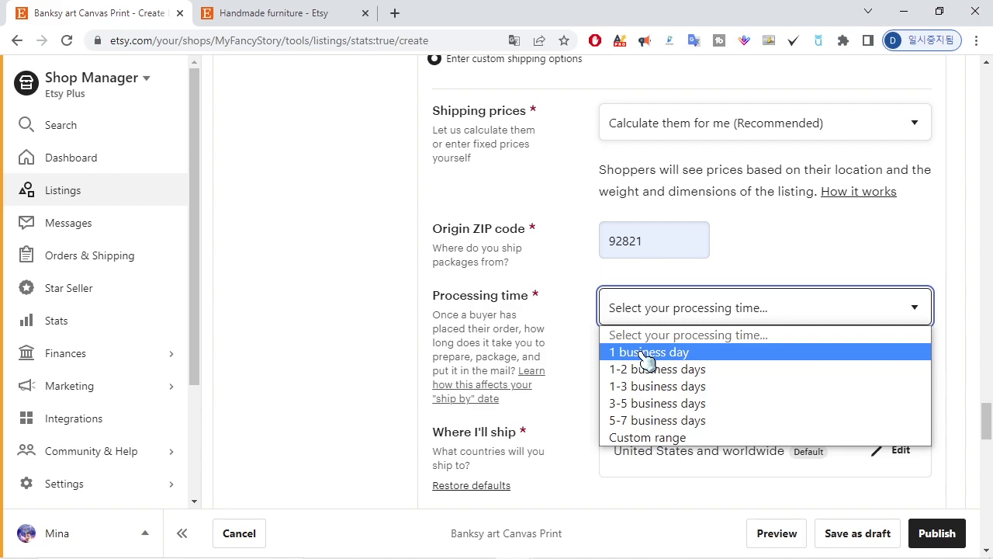
click(652, 404)
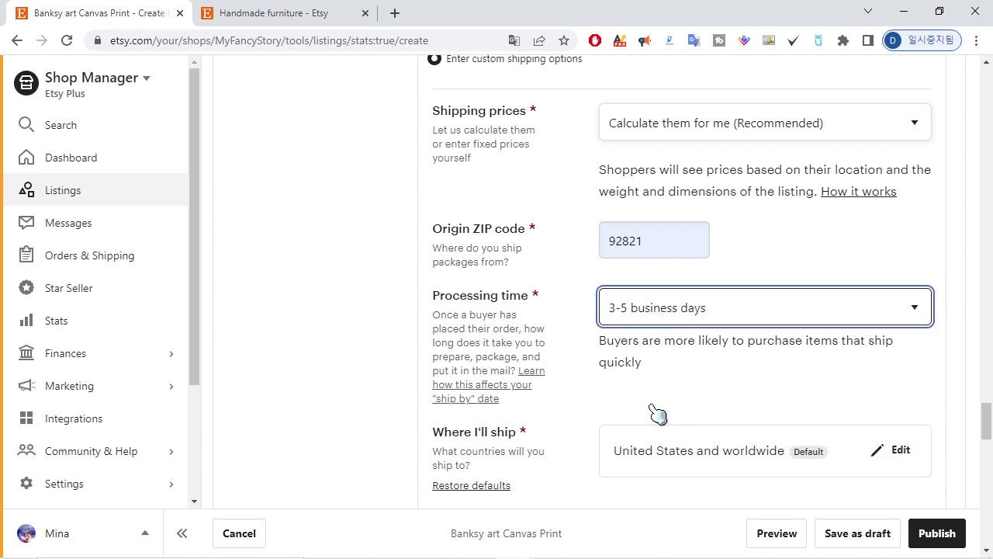
click(788, 397)
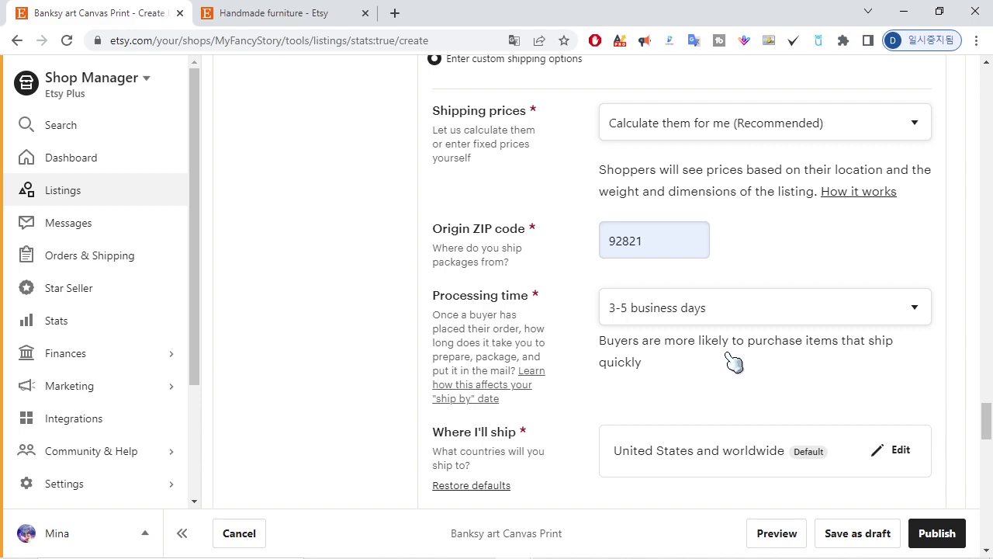
Step: Edit the shipping destinations and deselect All countries to limit shipping to the United States only
scroll(733, 362, down, 3)
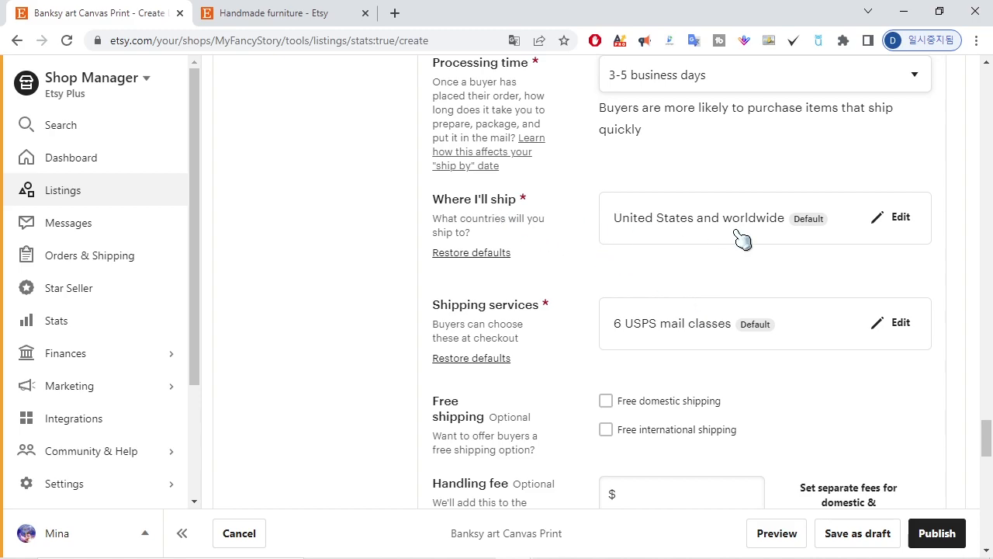
click(902, 220)
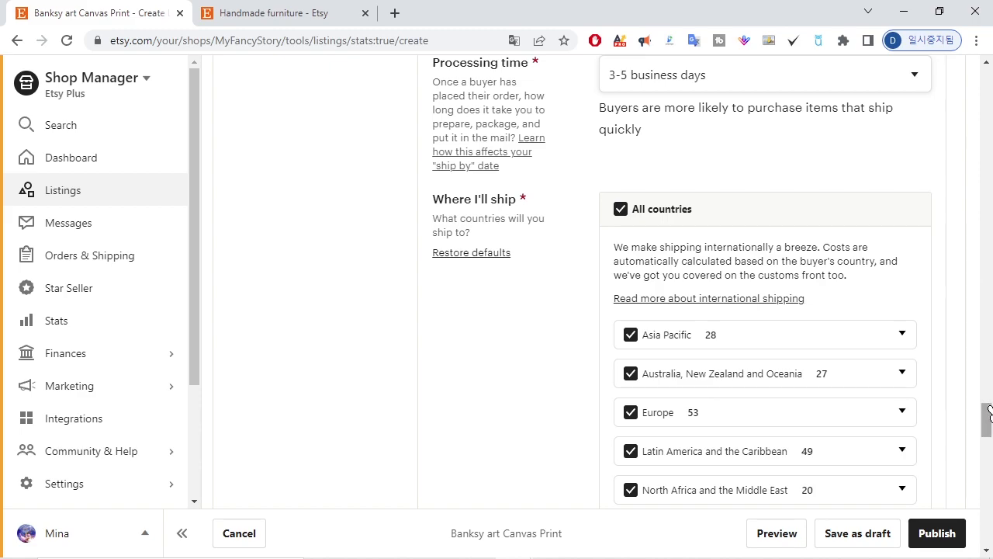
drag(986, 413, 985, 414)
click(623, 198)
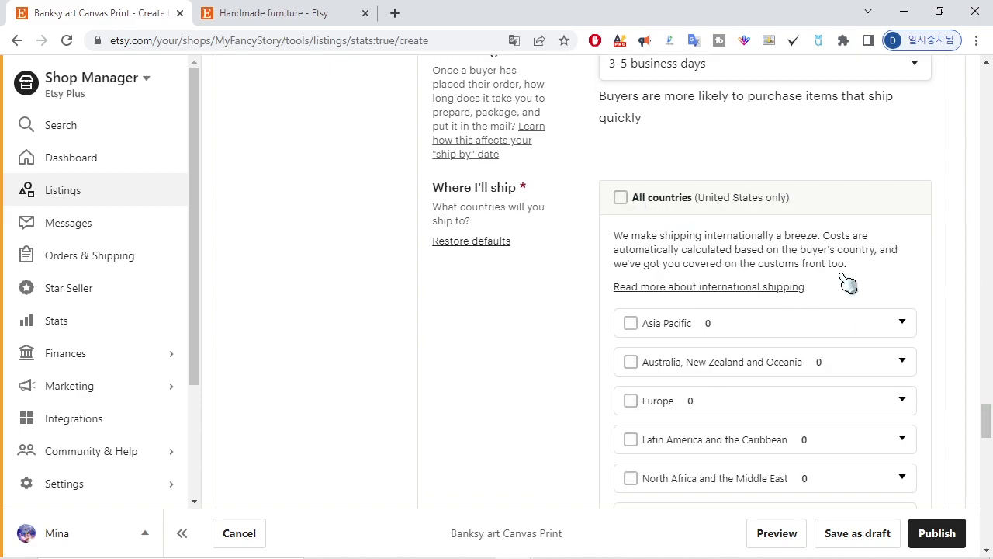
Step: Expand the North America countries in the shipping destinations and set the handling fee to $1.00
scroll(848, 284, down, 3)
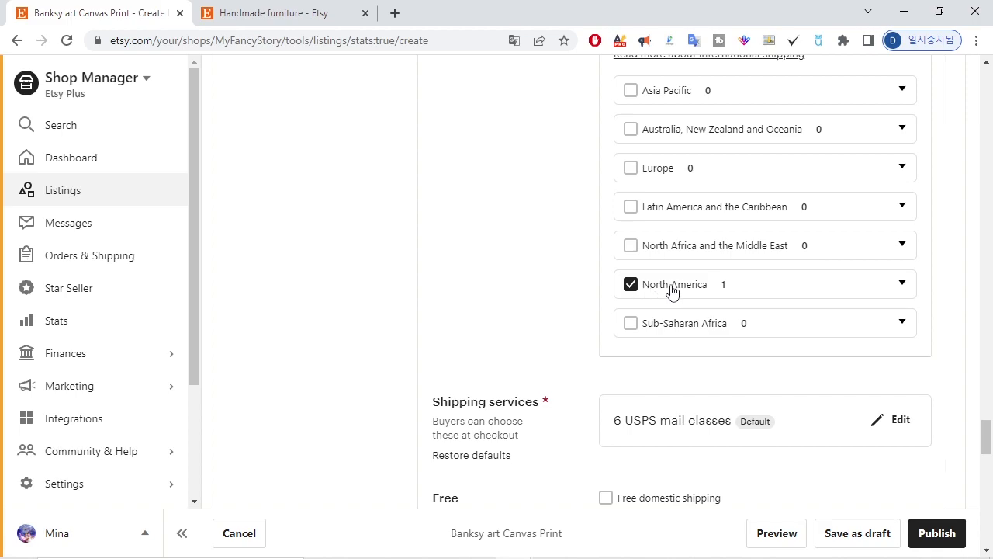
click(902, 285)
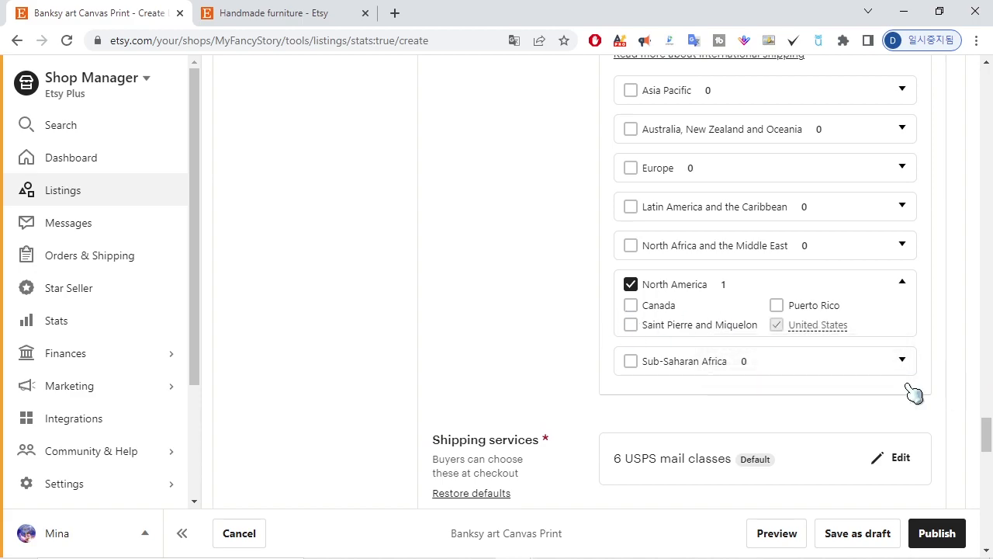
scroll(914, 393, down, 3)
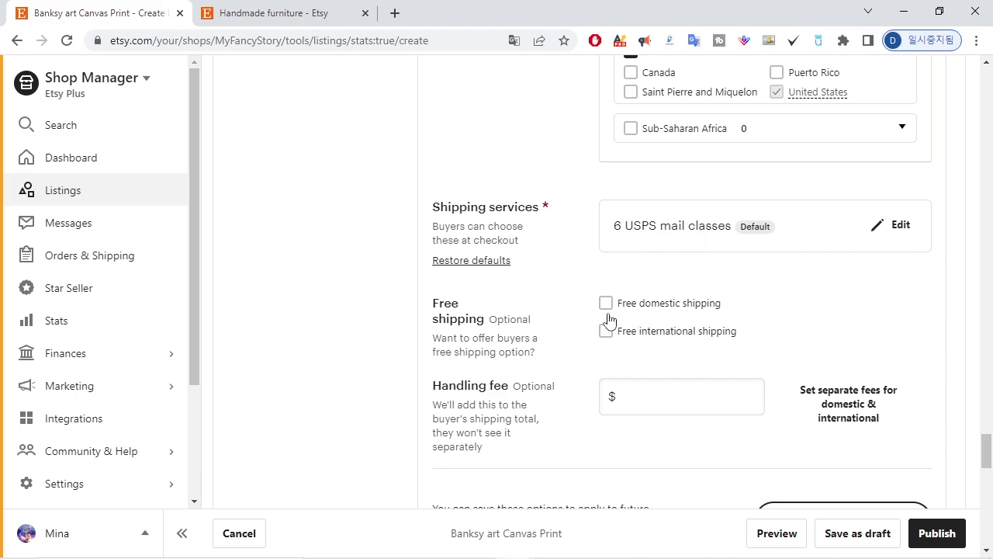
scroll(856, 328, down, 3)
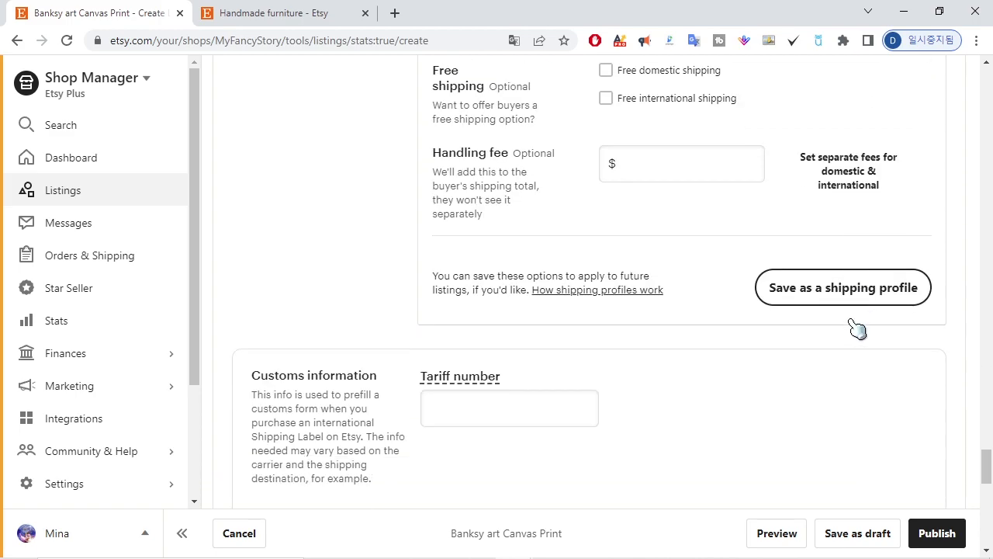
click(683, 181)
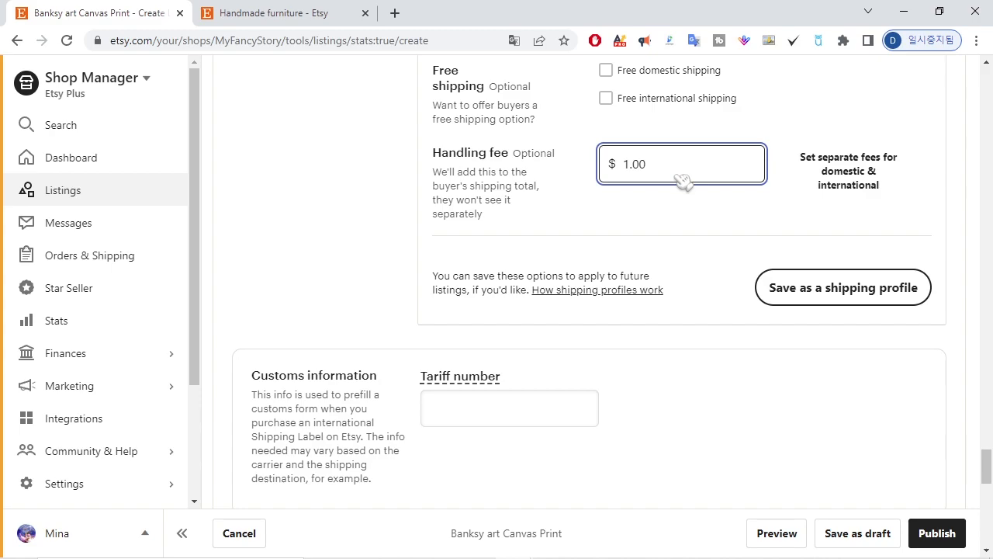
Step: Set the item weight to 10 oz, leaving the pounds empty
scroll(681, 259, down, 3)
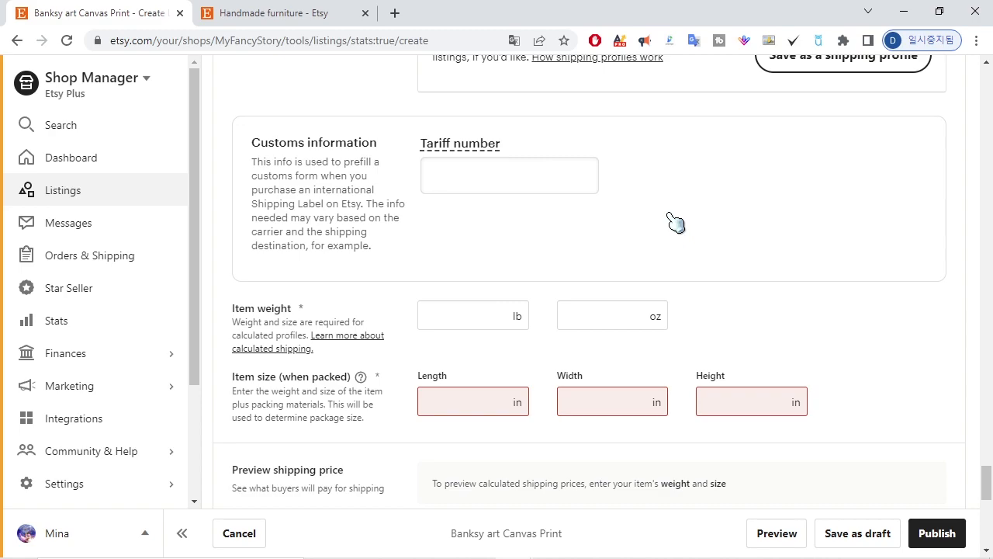
scroll(675, 222, down, 3)
scroll(681, 231, up, 3)
click(576, 325)
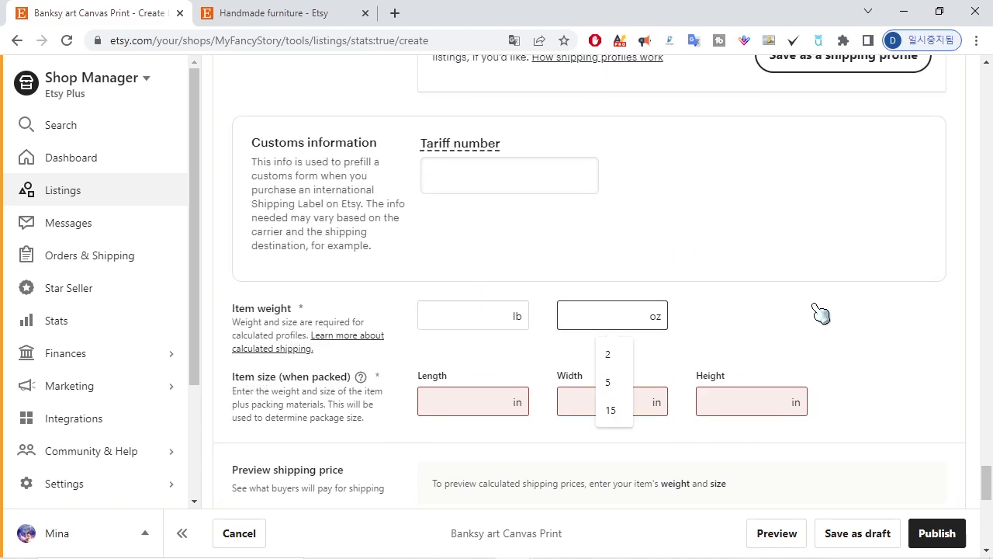
text(10)
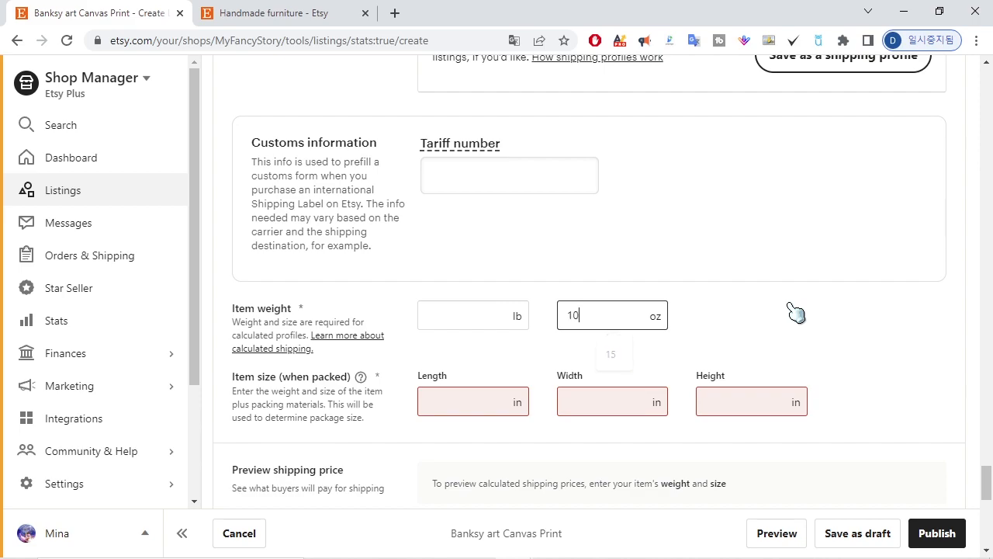
click(790, 307)
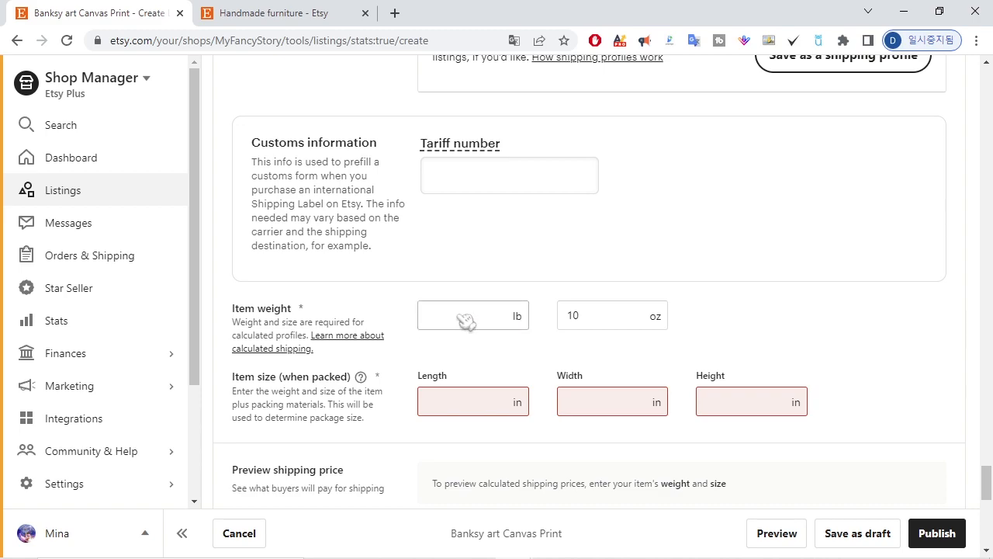
Step: Enter a packed item size of 20 in length, 30 in width and 5 in height
click(473, 412)
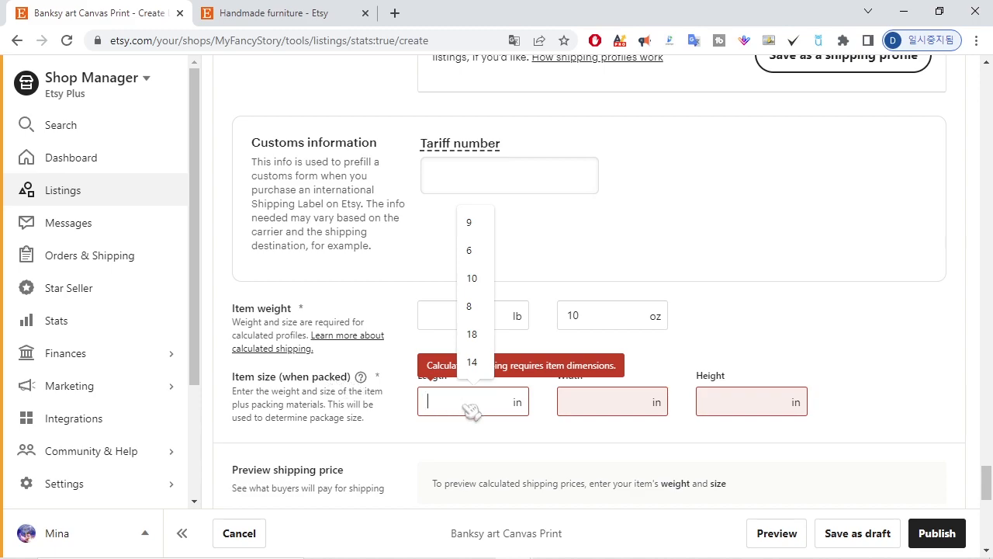
text(20)
key(Tab)
text(30)
key(Tab)
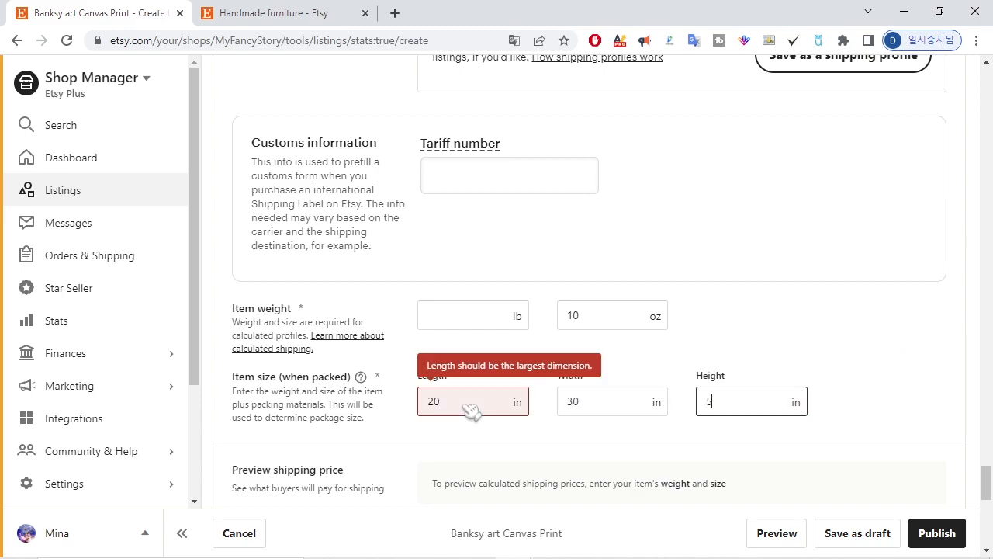
Step: Swap the packed dimensions so the length is 30 in and the width is 20 in
drag(475, 412, 417, 412)
text(30)
key(Tab)
text(20)
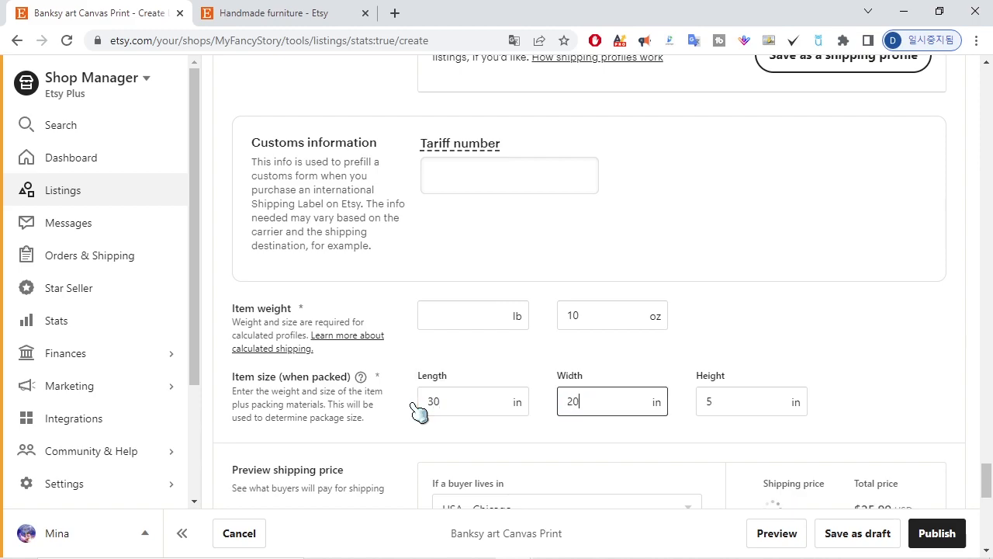
click(736, 371)
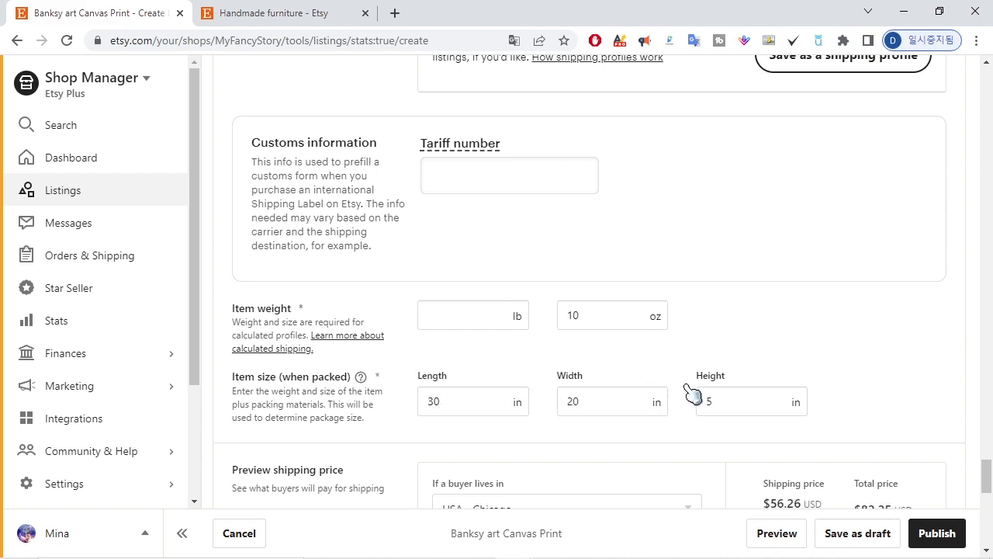
click(574, 411)
click(739, 405)
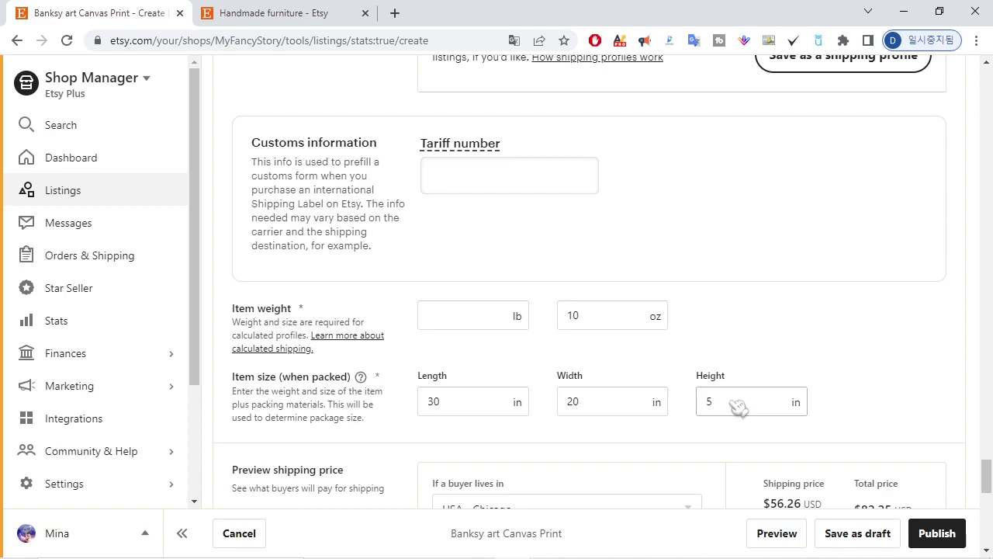
Step: Check the shipping price preview for a Chicago buyer and reduce the packed size to 20 in length and 10 in width
scroll(785, 403, down, 3)
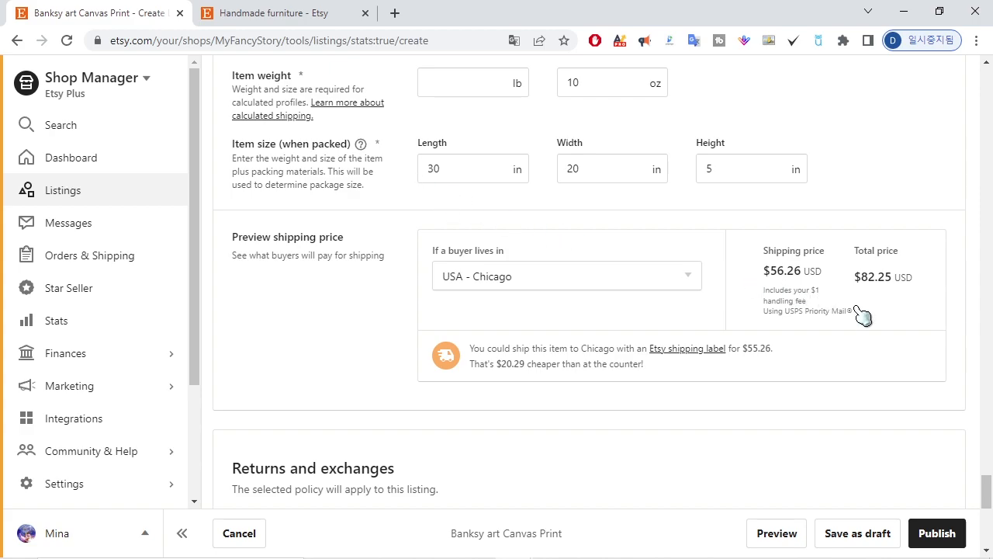
scroll(783, 314, up, 3)
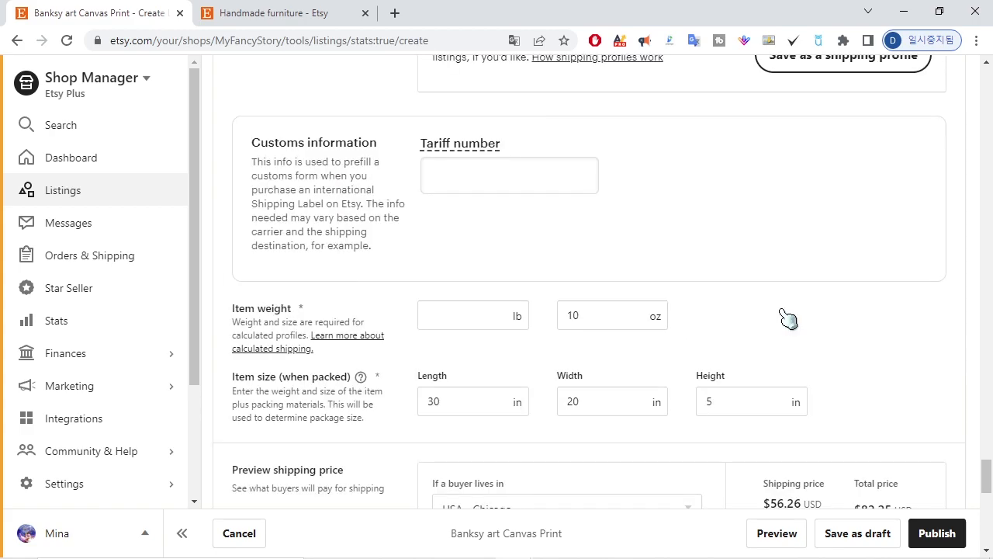
scroll(786, 314, down, 3)
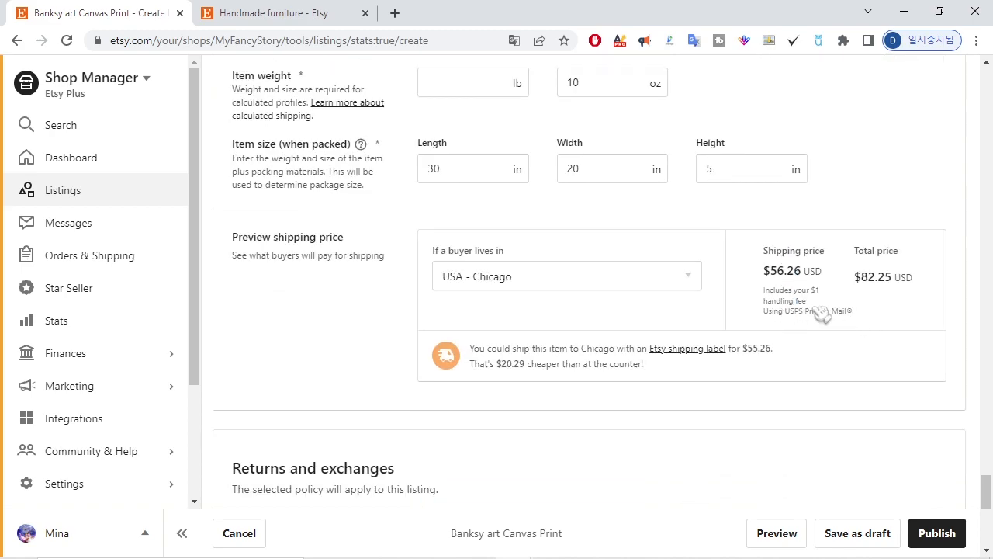
double_click(434, 172)
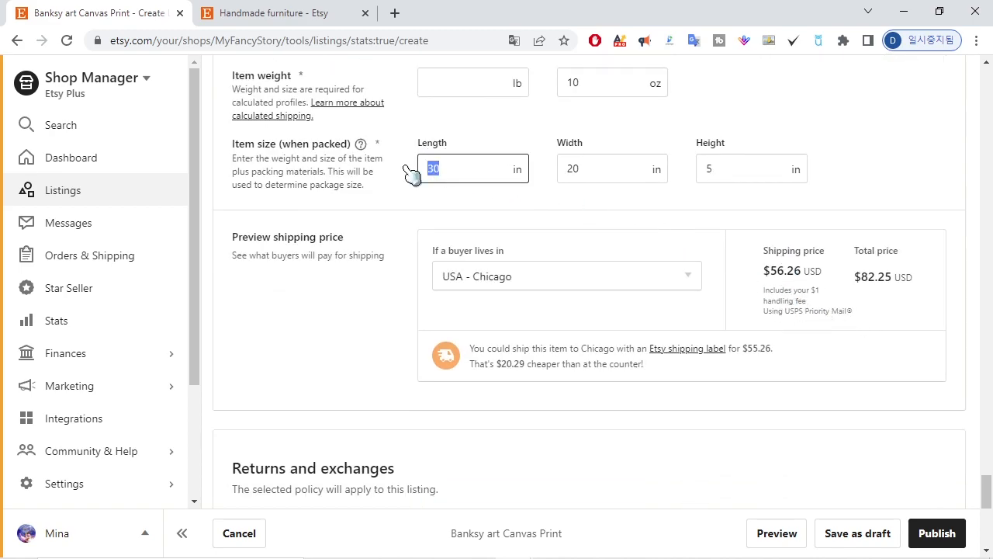
text(20)
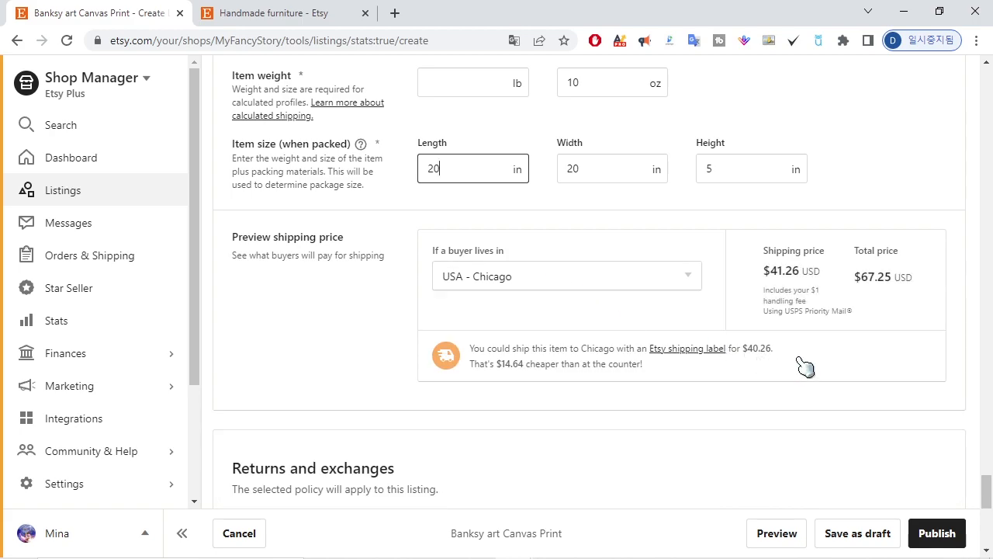
double_click(569, 183)
text(10)
click(875, 183)
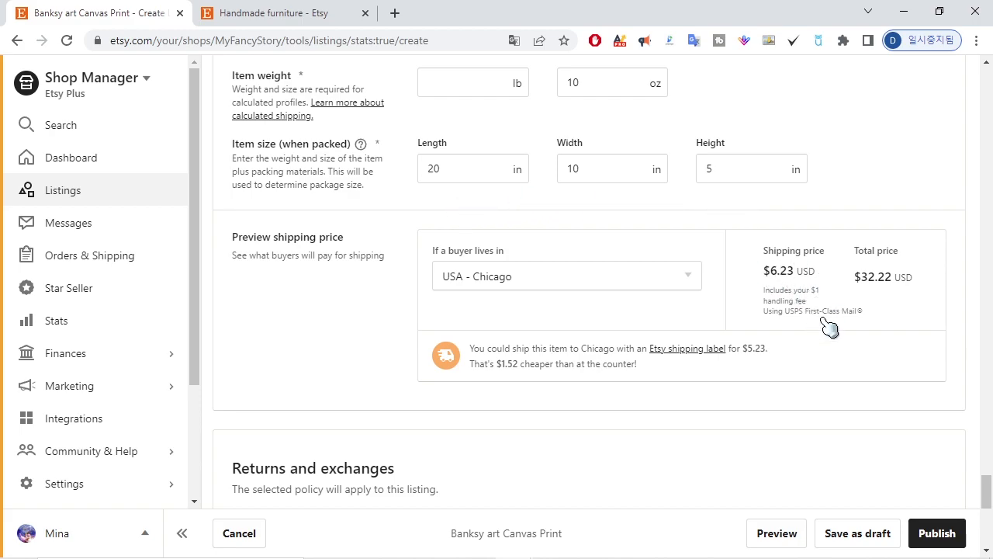
Step: Apply the 30-day returns and exchanges policy to the listing instead of the suggested one
scroll(828, 326, down, 3)
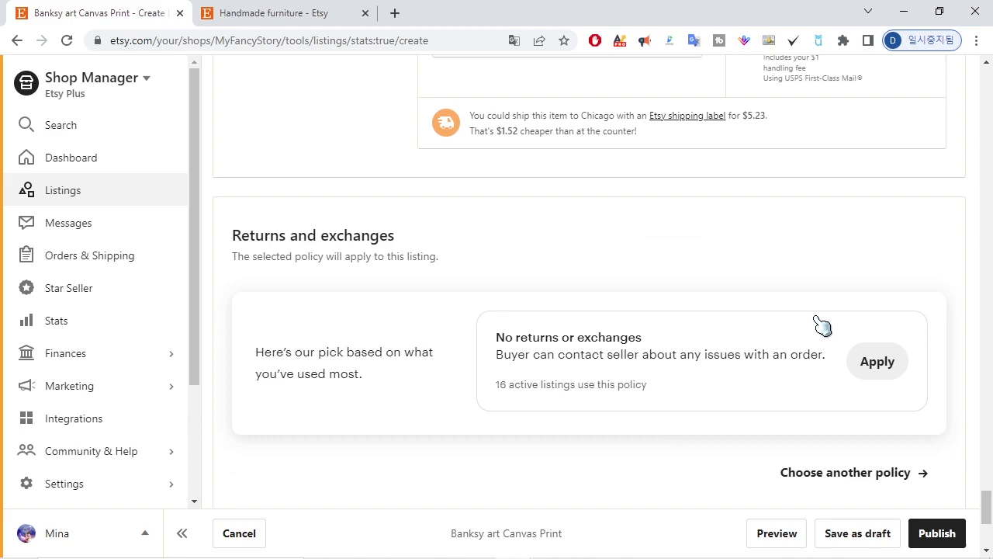
scroll(730, 305, up, 3)
scroll(729, 304, down, 3)
click(823, 471)
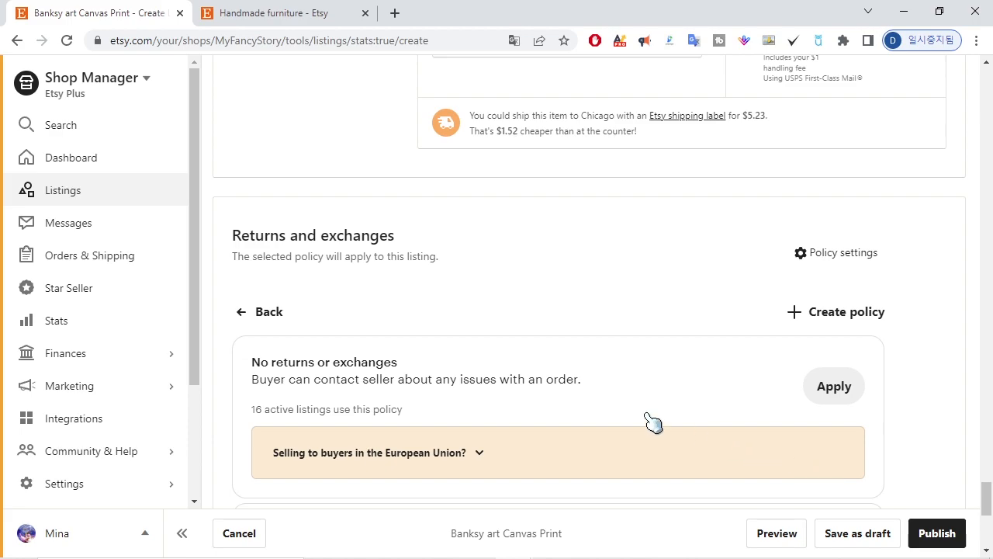
scroll(547, 373, down, 3)
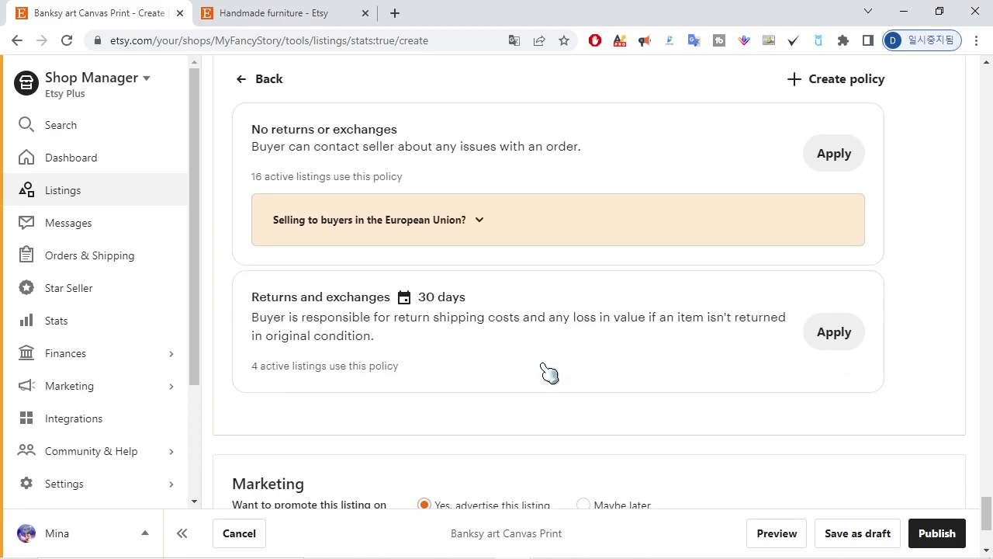
click(833, 332)
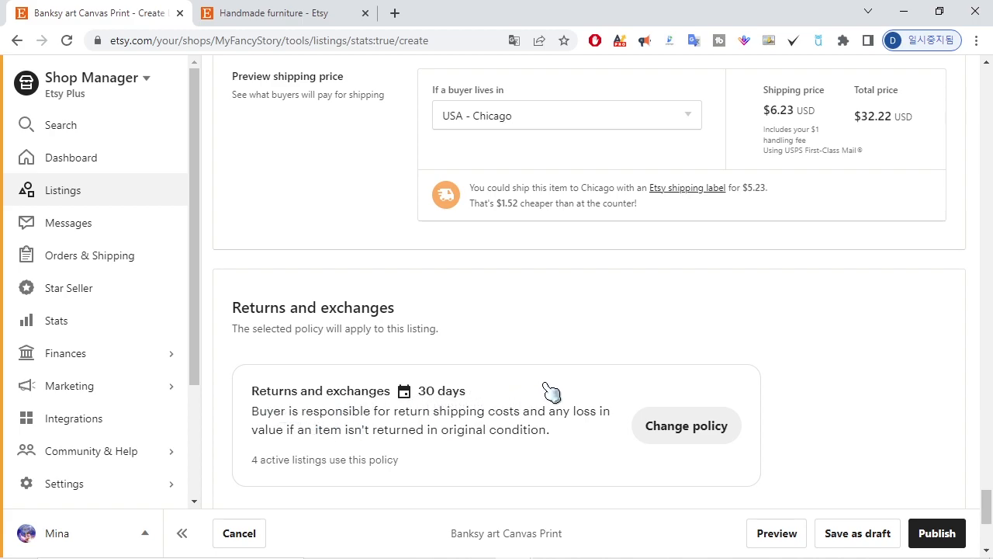
Step: Set the Etsy Ads promotion choice for the listing to Maybe later
scroll(588, 409, down, 3)
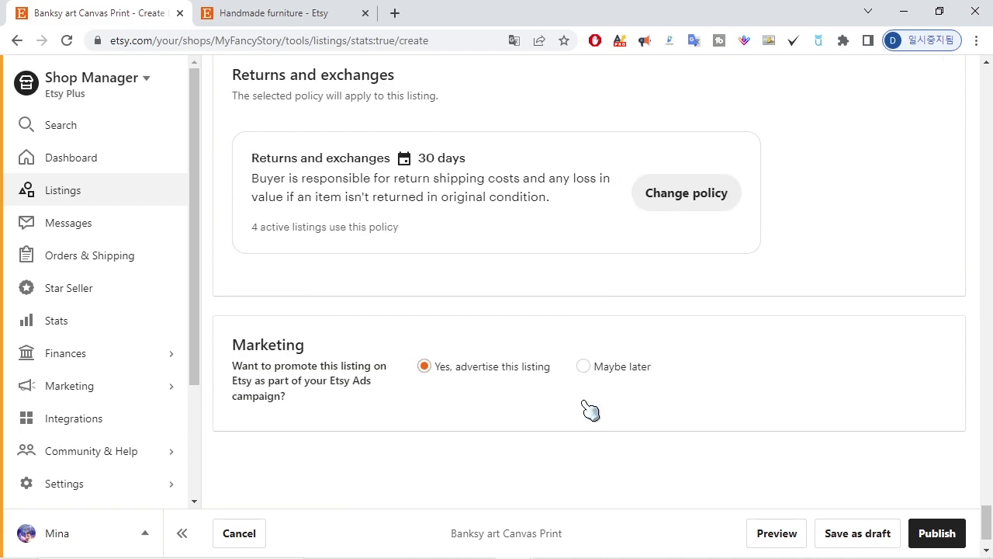
scroll(590, 410, up, 3)
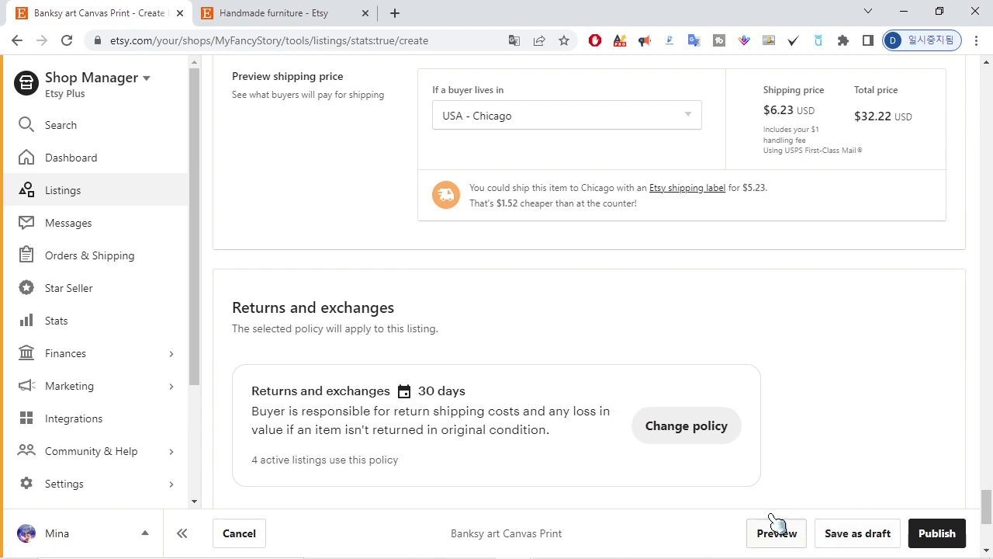
scroll(564, 498, down, 3)
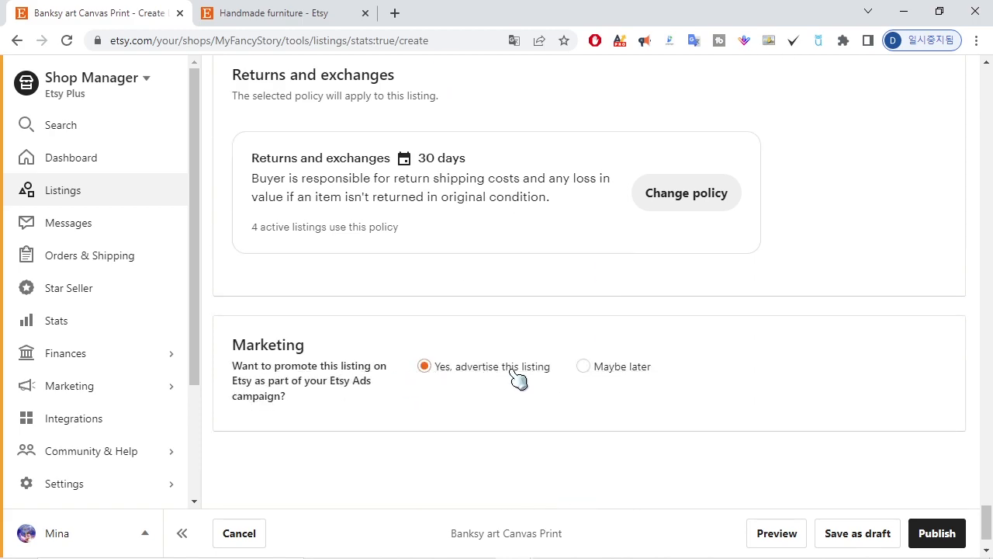
click(588, 370)
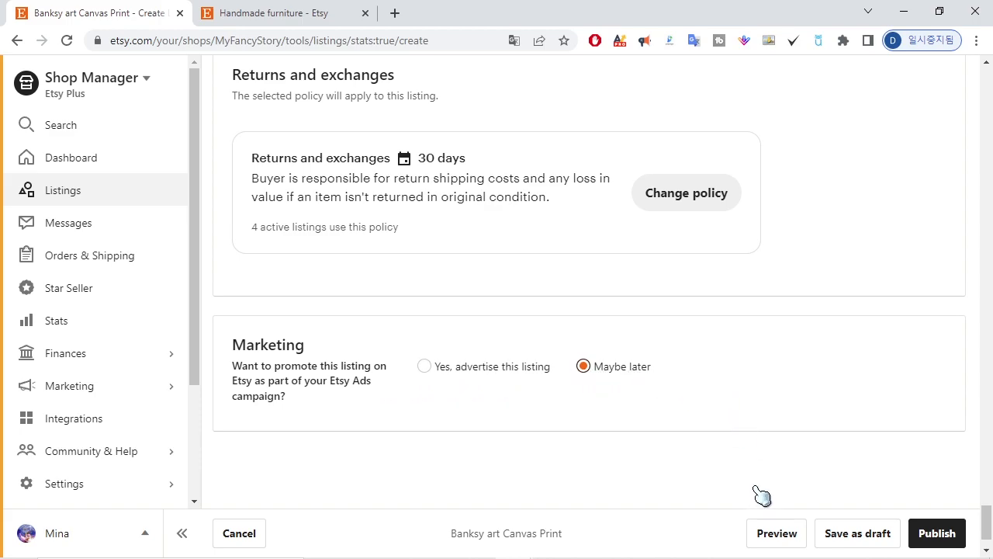
Step: Preview the listing and examine its photos, size and color selectors, material, description and seller details
click(777, 535)
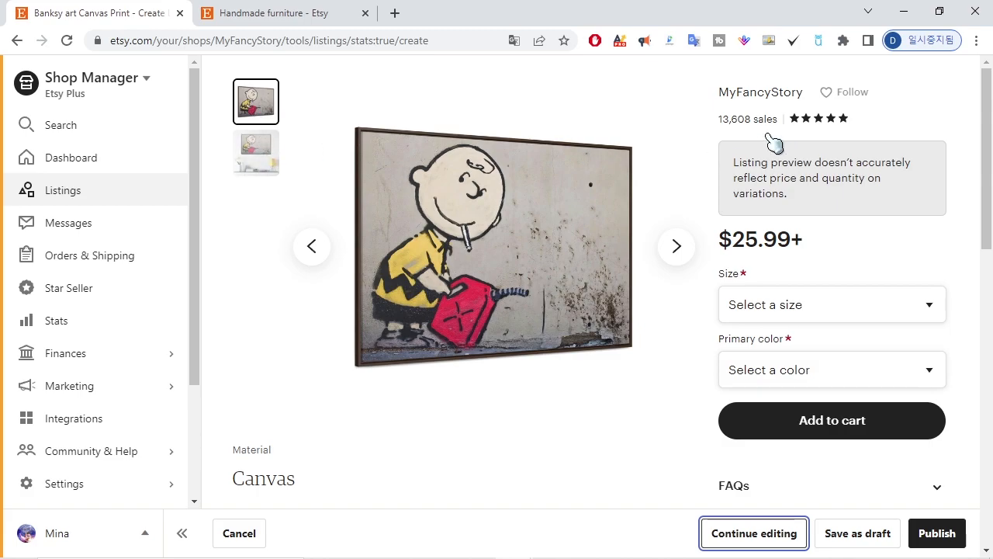
scroll(774, 143, down, 3)
click(786, 78)
click(783, 83)
click(782, 145)
click(783, 148)
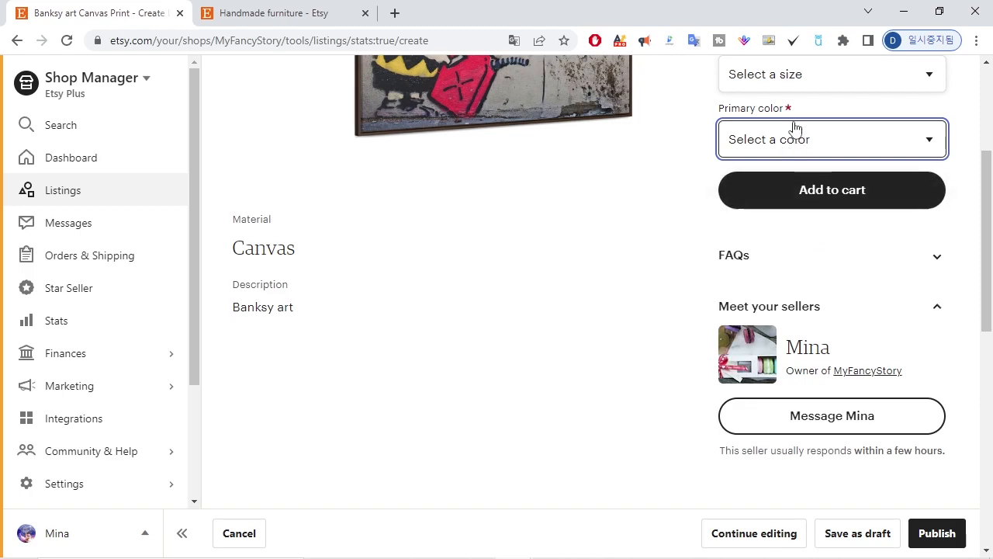
scroll(784, 217, down, 3)
scroll(782, 219, down, 3)
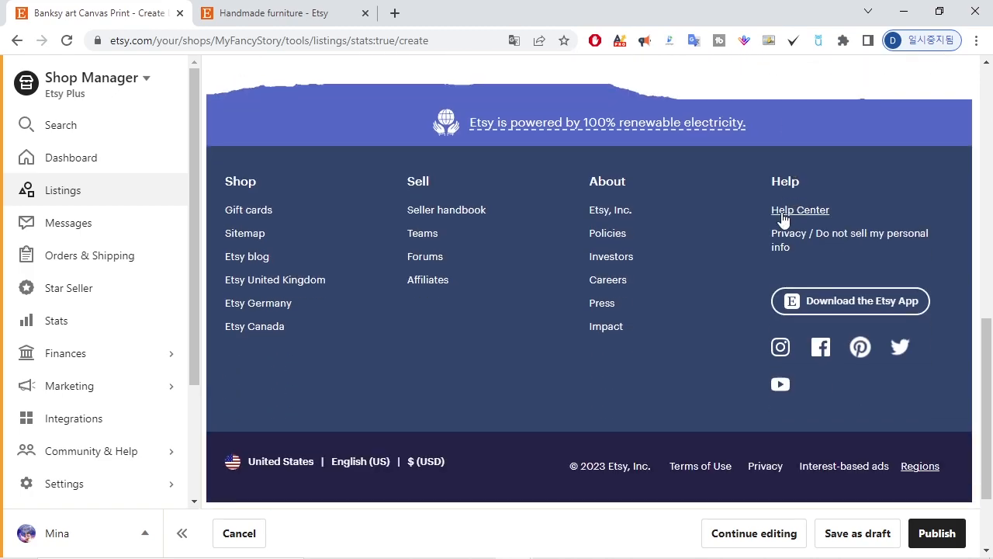
scroll(782, 220, up, 9)
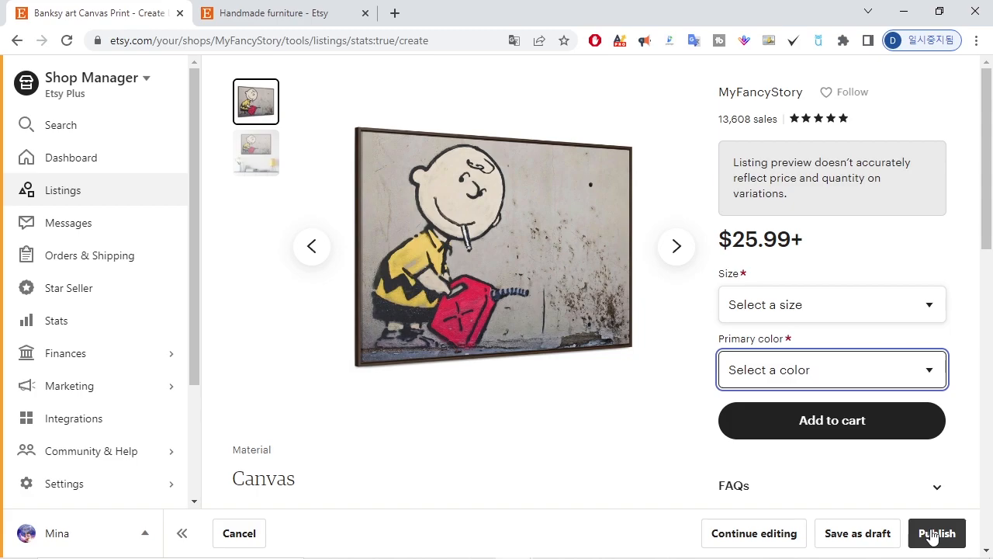
Step: Save the listing as a draft and reopen the Banksy art Canvas Print from the Draft listings
click(872, 534)
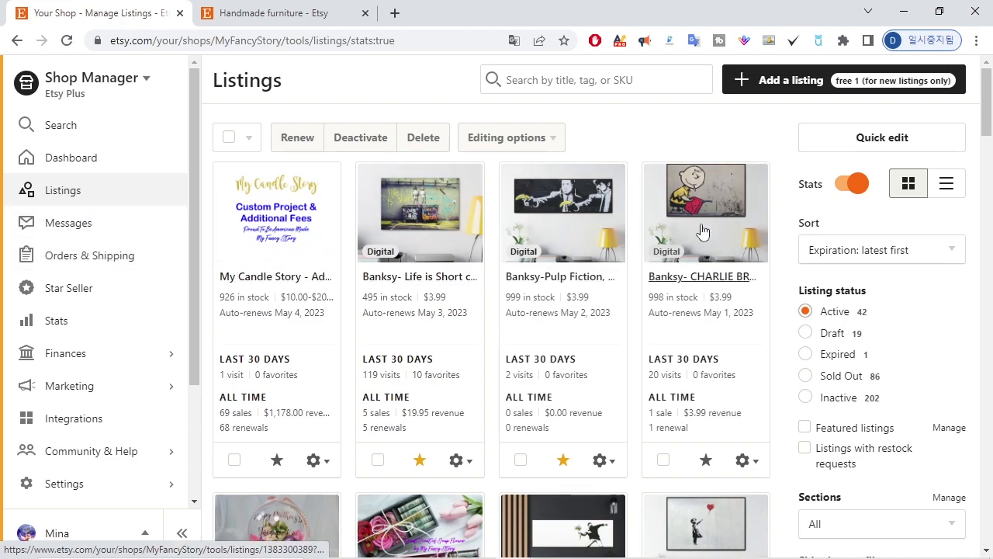
click(804, 334)
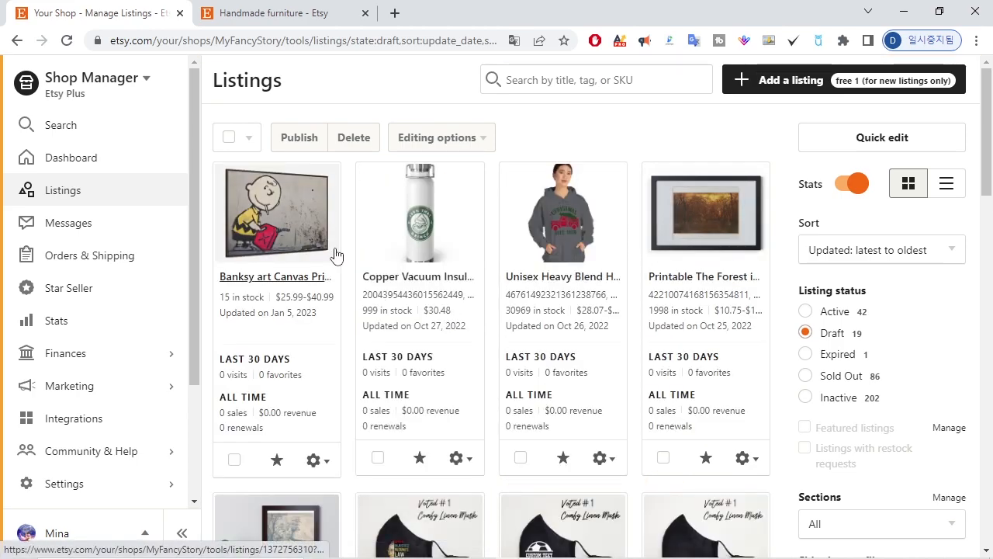
click(281, 223)
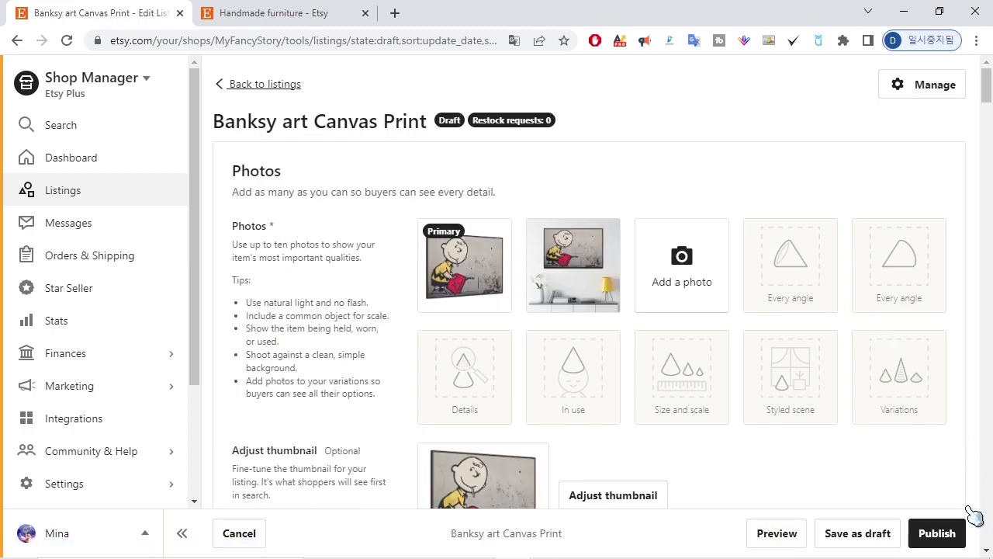